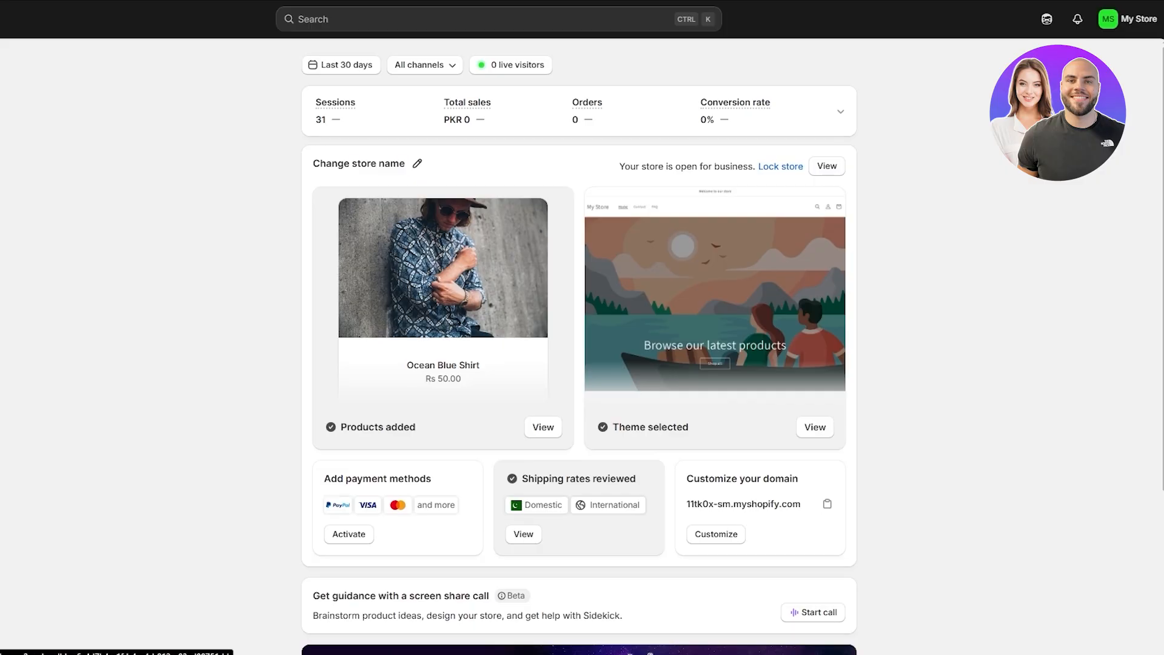
# Step: Open the current Dawn theme for customization and switch to the checkout and customer accounts page
pyautogui.click(87, 258)
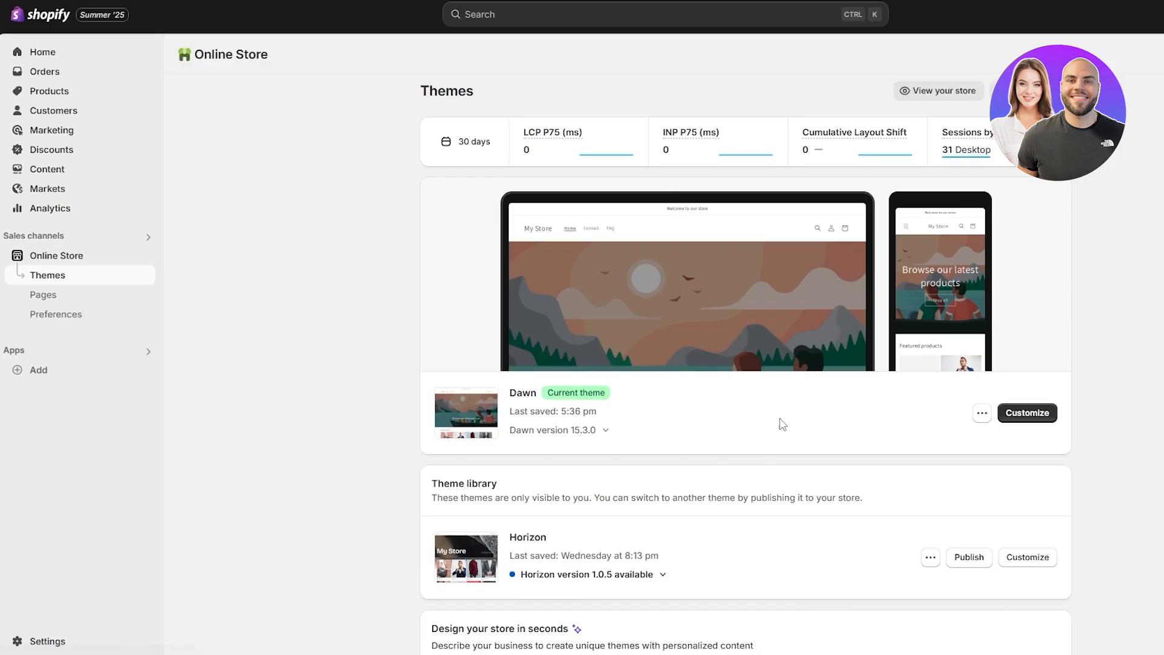
pyautogui.click(1006, 417)
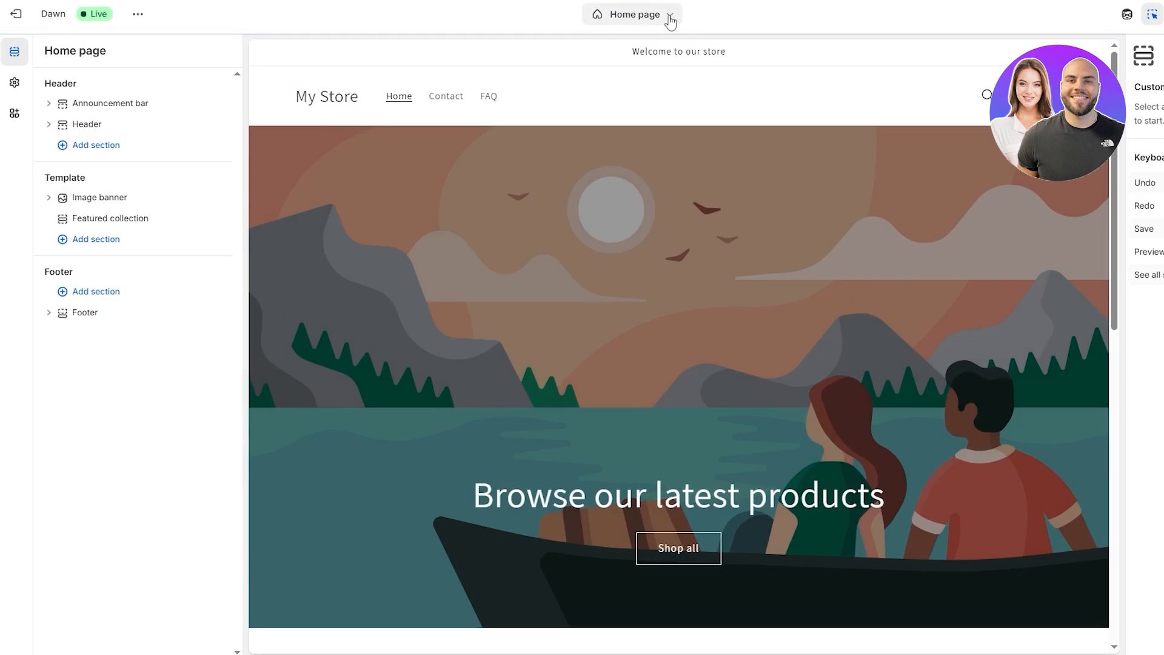
pyautogui.click(668, 17)
pyautogui.click(610, 224)
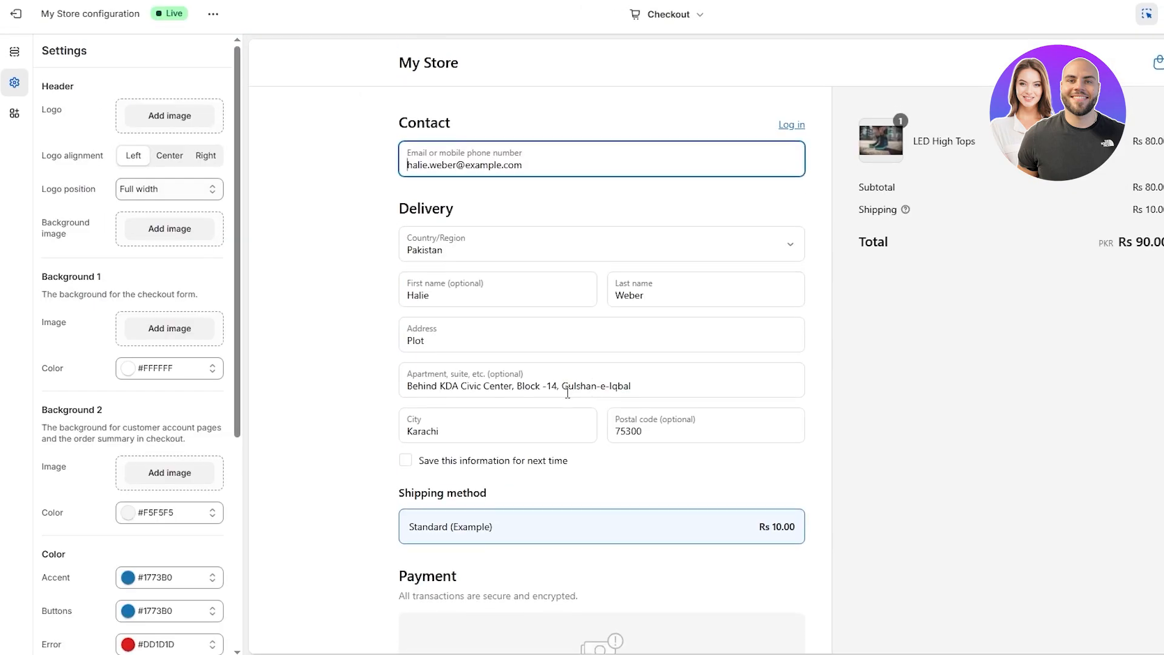
# Step: Review the checkout preview through its payment section, plus the logo, background, color and typography settings
pyautogui.scroll(-3, 569, 397)
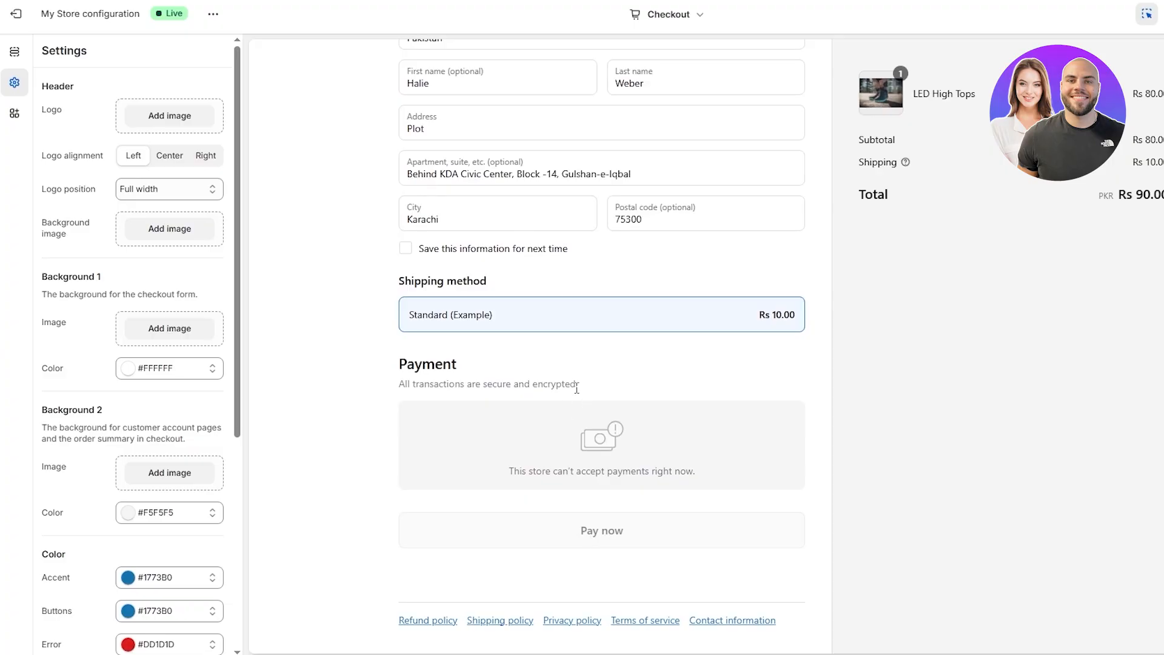
pyautogui.doubleClick(403, 364)
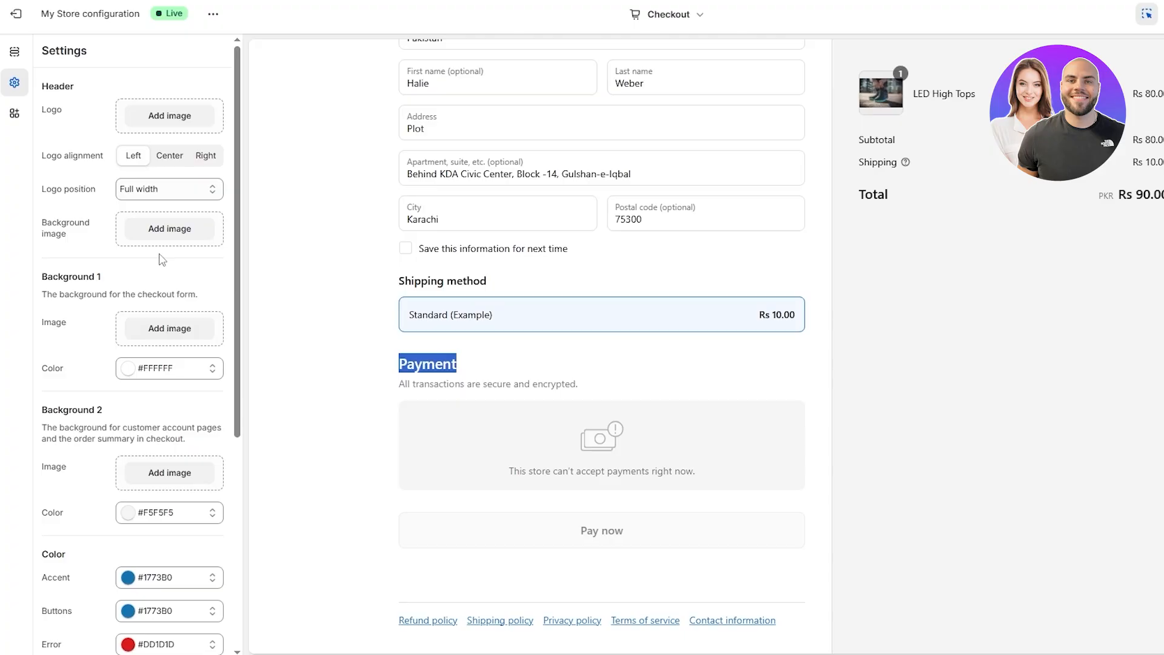
pyautogui.scroll(4, 759, 242)
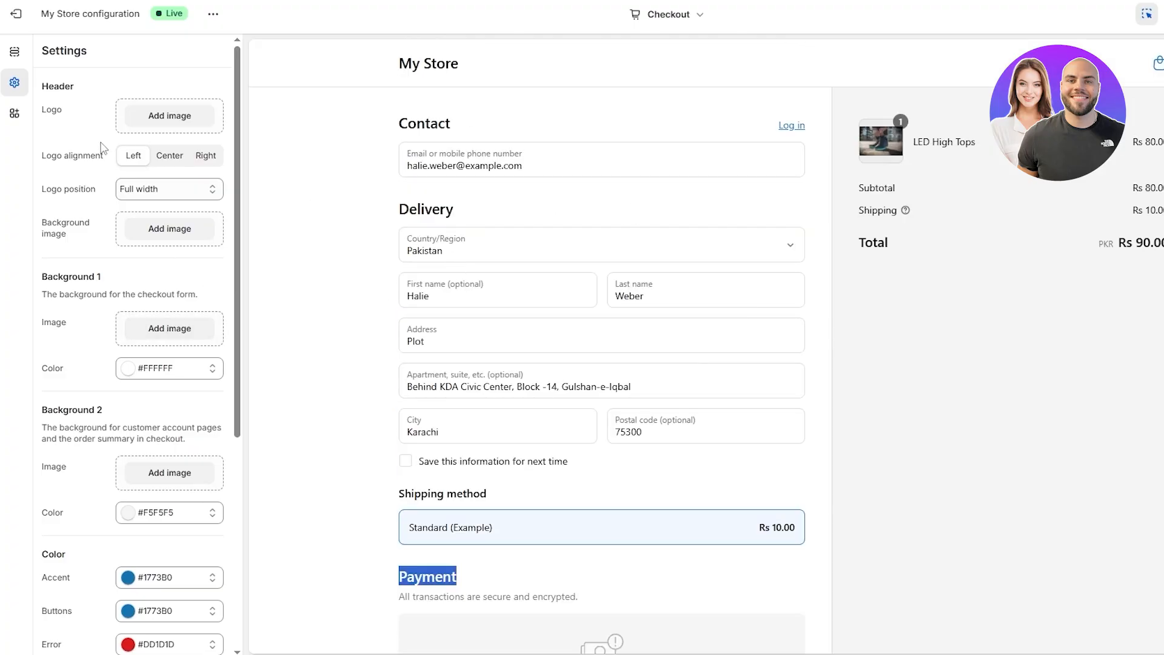
pyautogui.moveTo(47, 111); pyautogui.dragTo(76, 112)
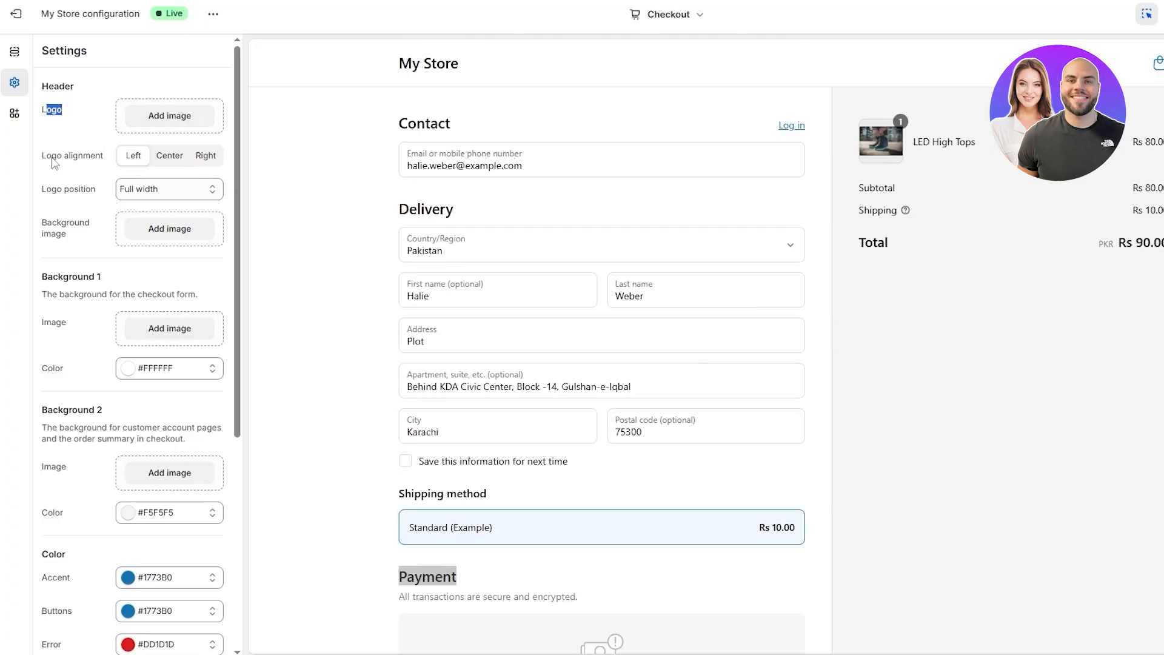
pyautogui.moveTo(55, 165); pyautogui.dragTo(78, 165)
pyautogui.scroll(-3, 82, 276)
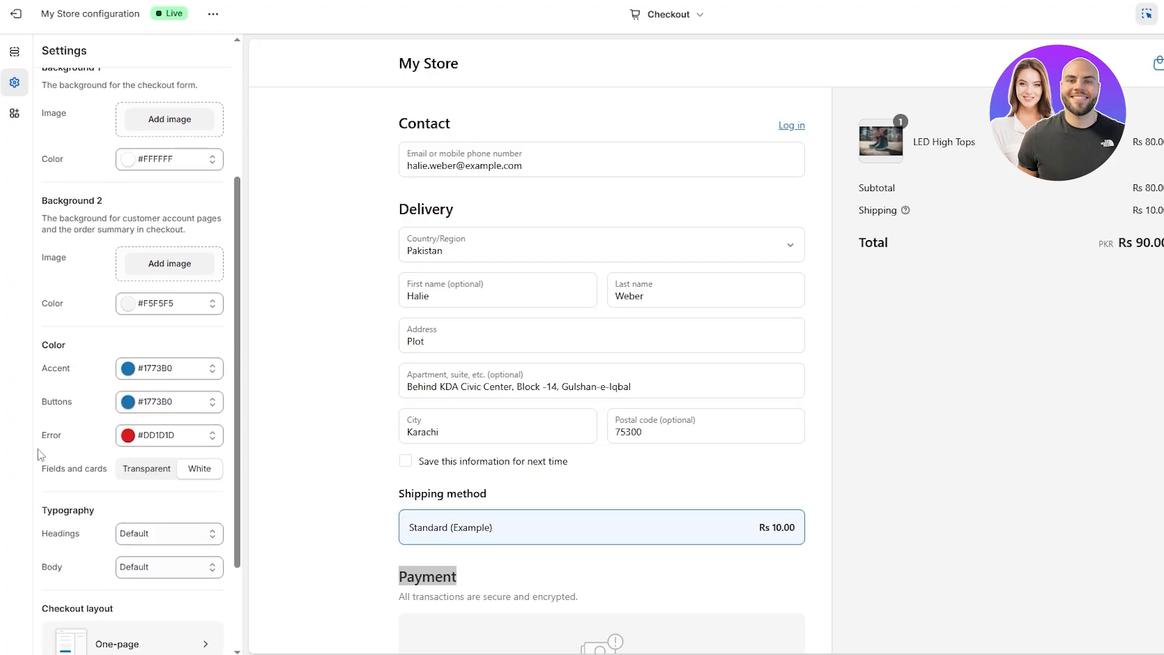
pyautogui.scroll(-2, 202, 229)
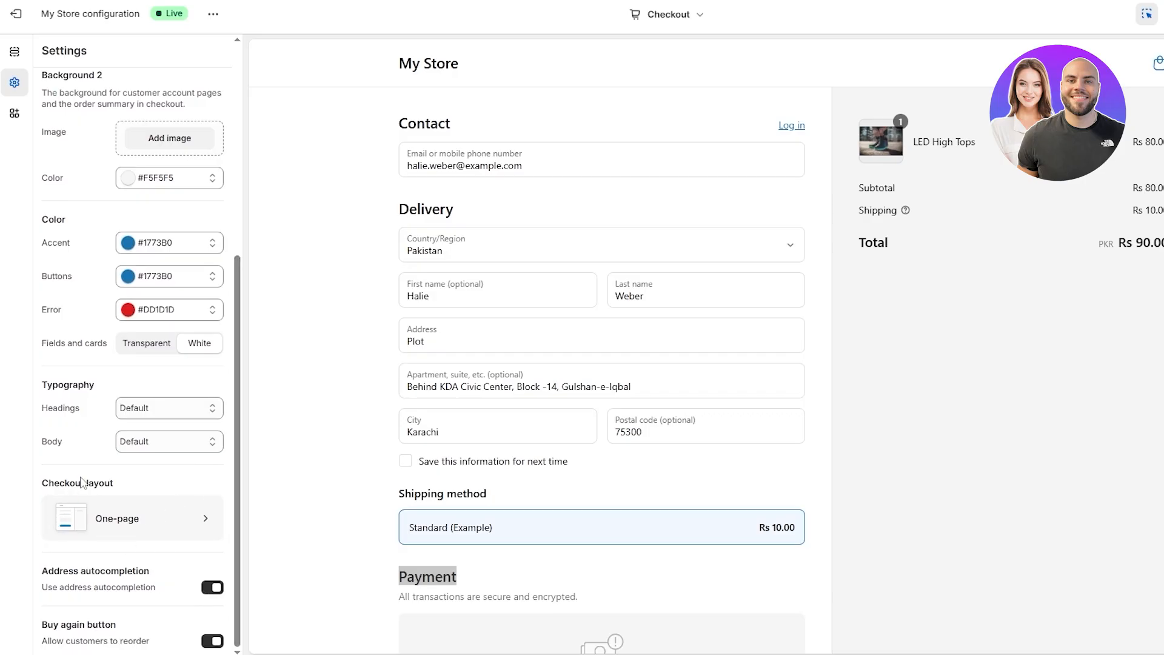
# Step: Examine the one-page and three-page checkout layout options, the address autocompletion setting and the contact section of the preview
pyautogui.click(148, 529)
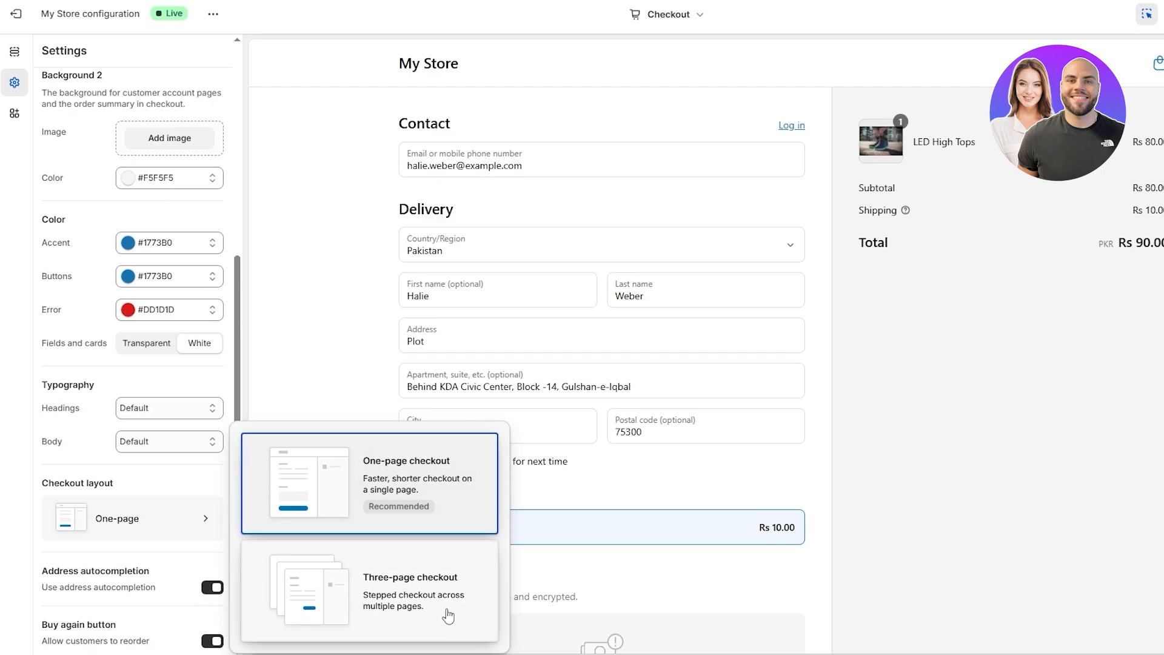
pyautogui.click(2, 555)
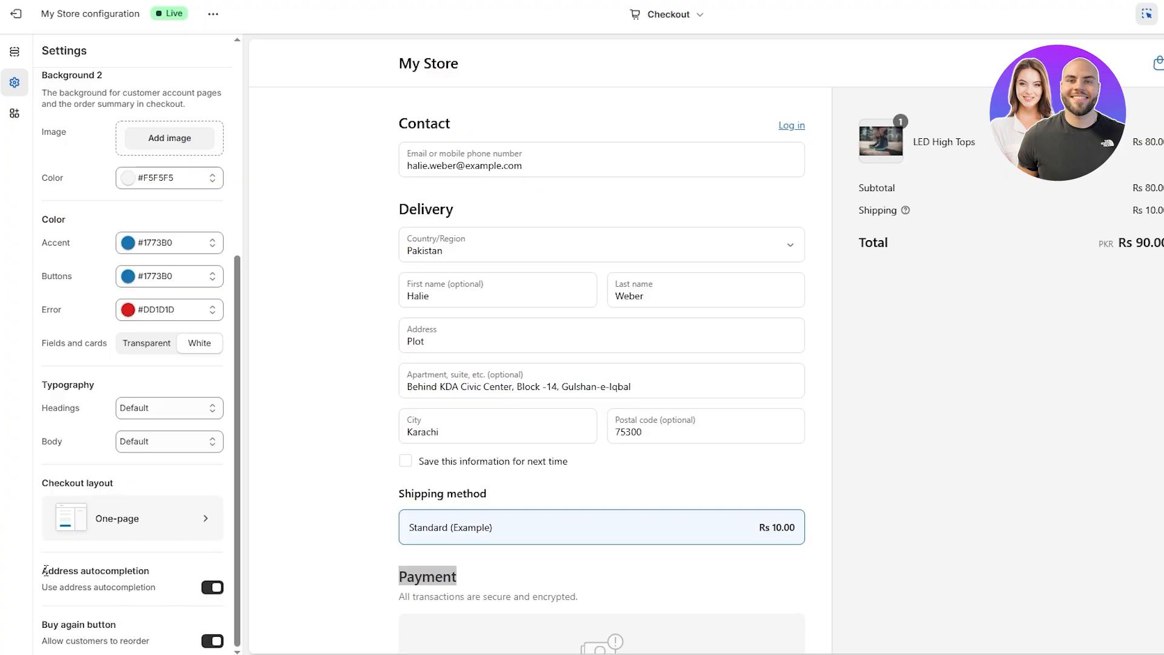
pyautogui.moveTo(45, 571); pyautogui.dragTo(151, 574)
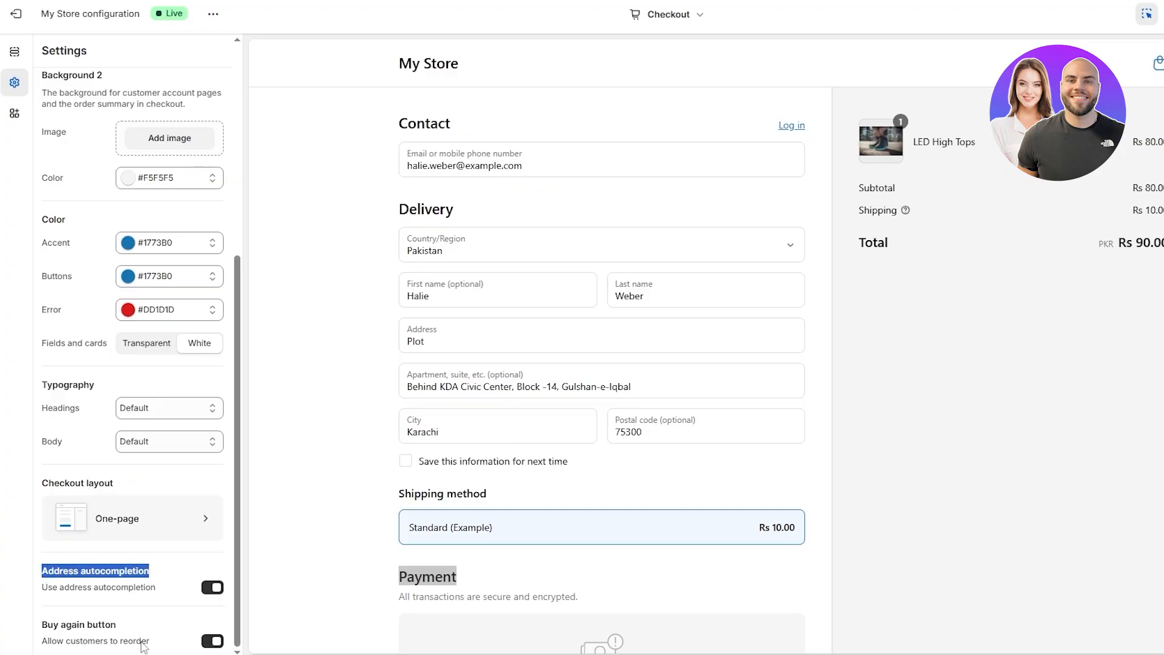
pyautogui.scroll(6, 164, 593)
pyautogui.click(436, 152)
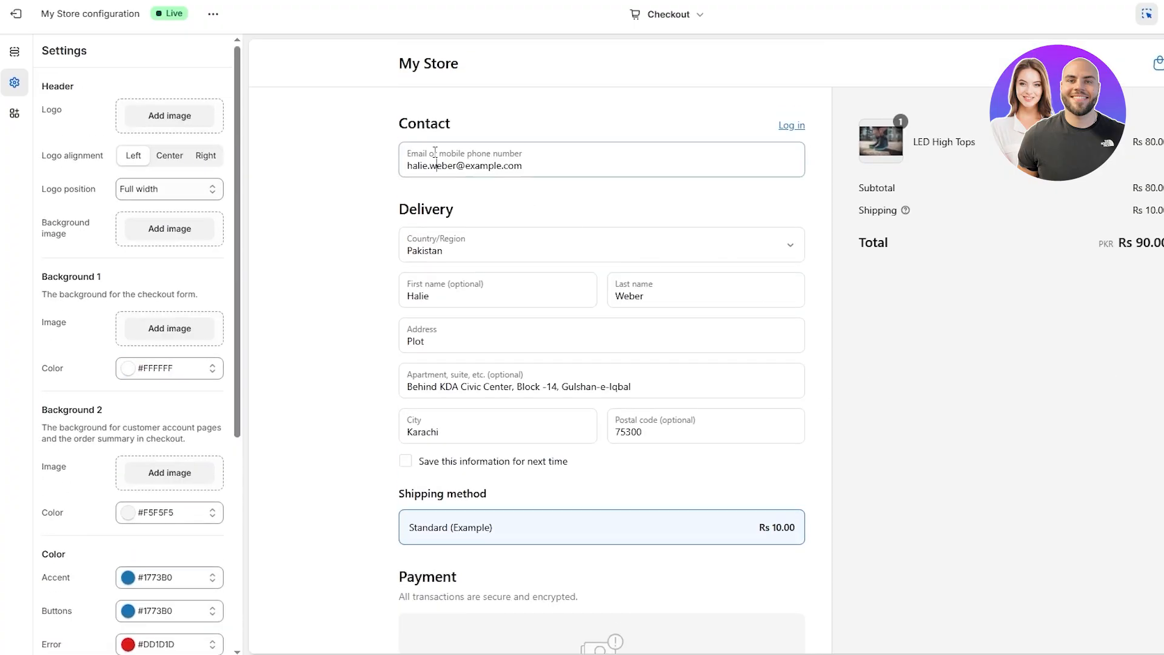
pyautogui.click(415, 65)
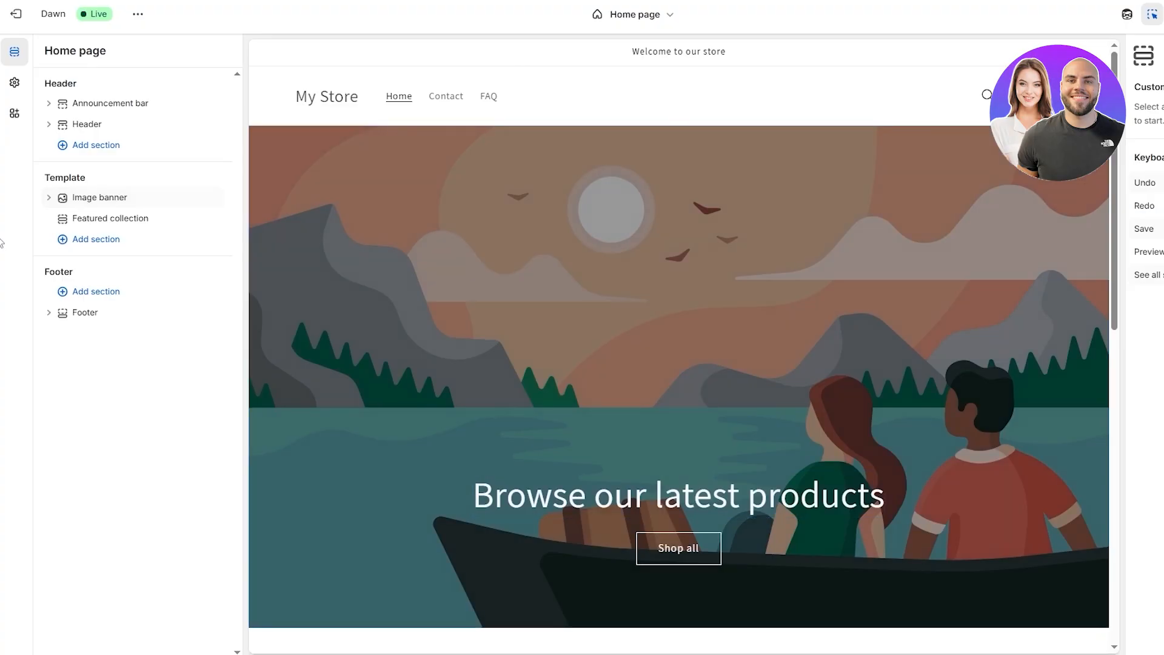
# Step: Leave the Dawn editor, open the Horizon draft theme for customization and go to its checkout and customer accounts page
pyautogui.click(15, 13)
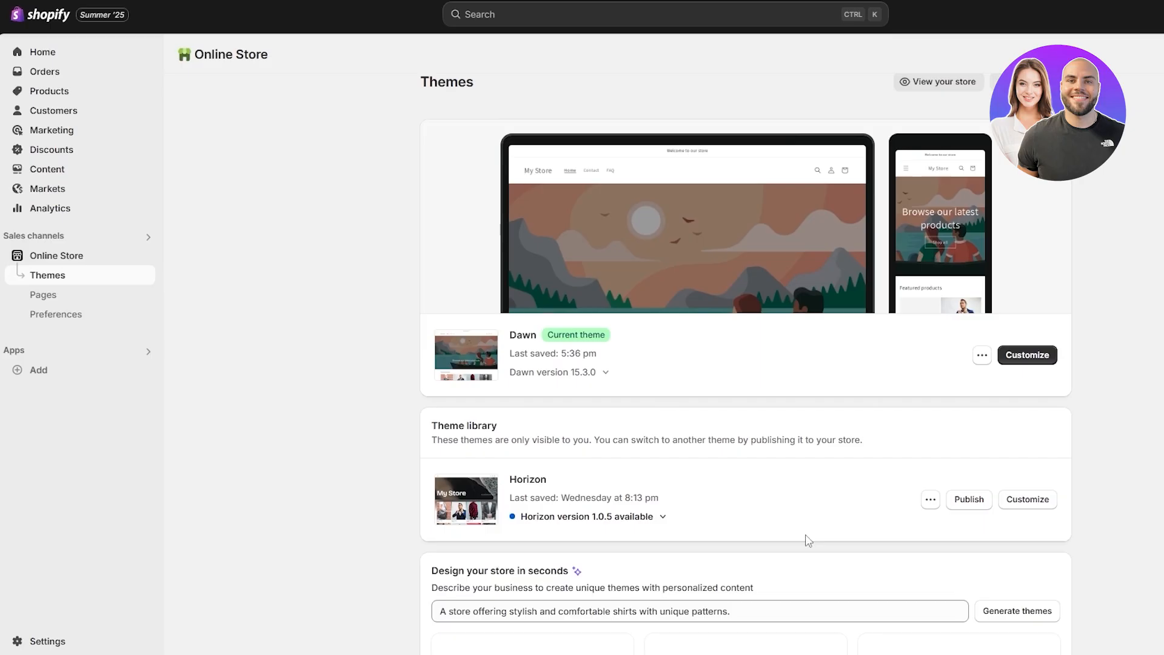
pyautogui.click(1009, 546)
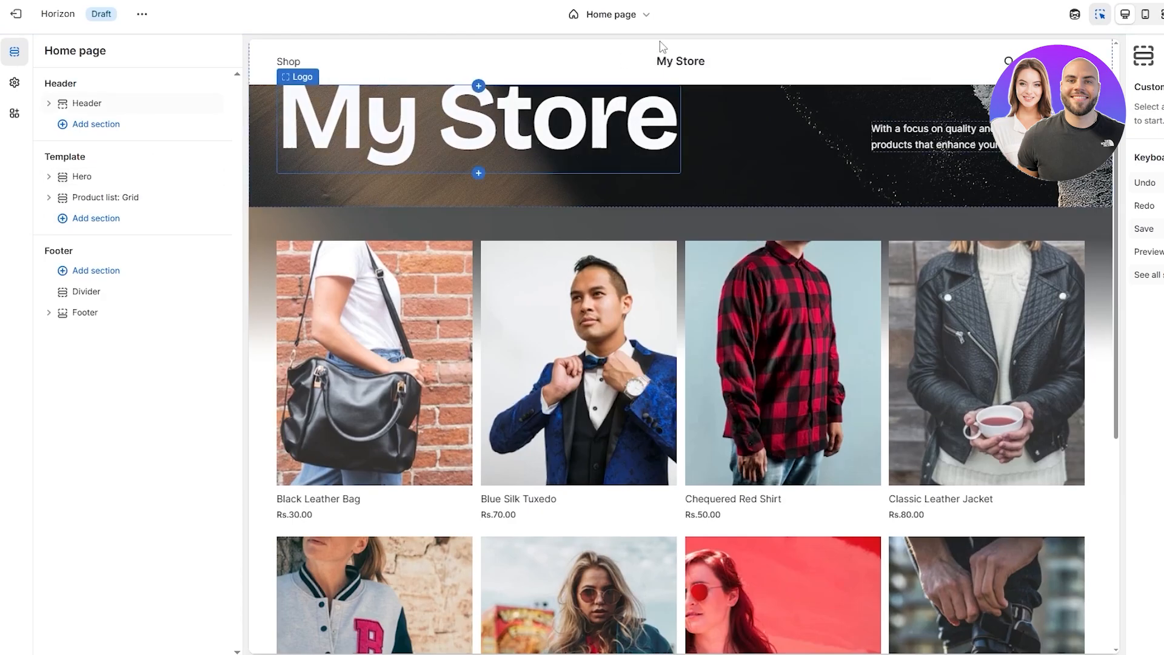
pyautogui.click(638, 14)
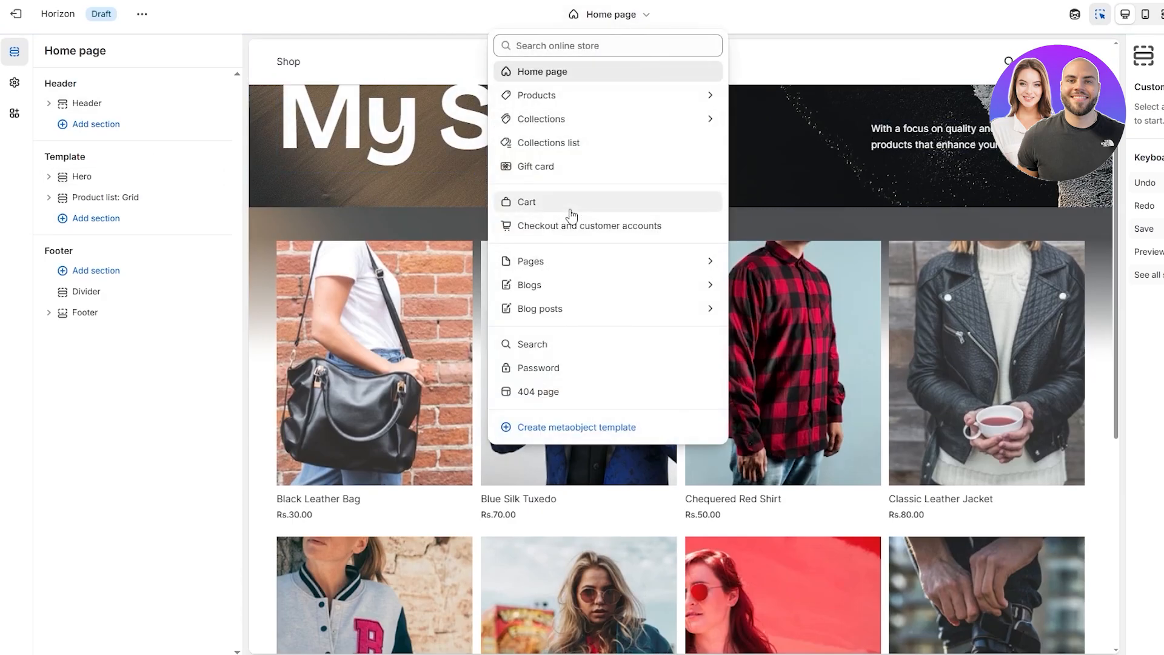
pyautogui.click(564, 237)
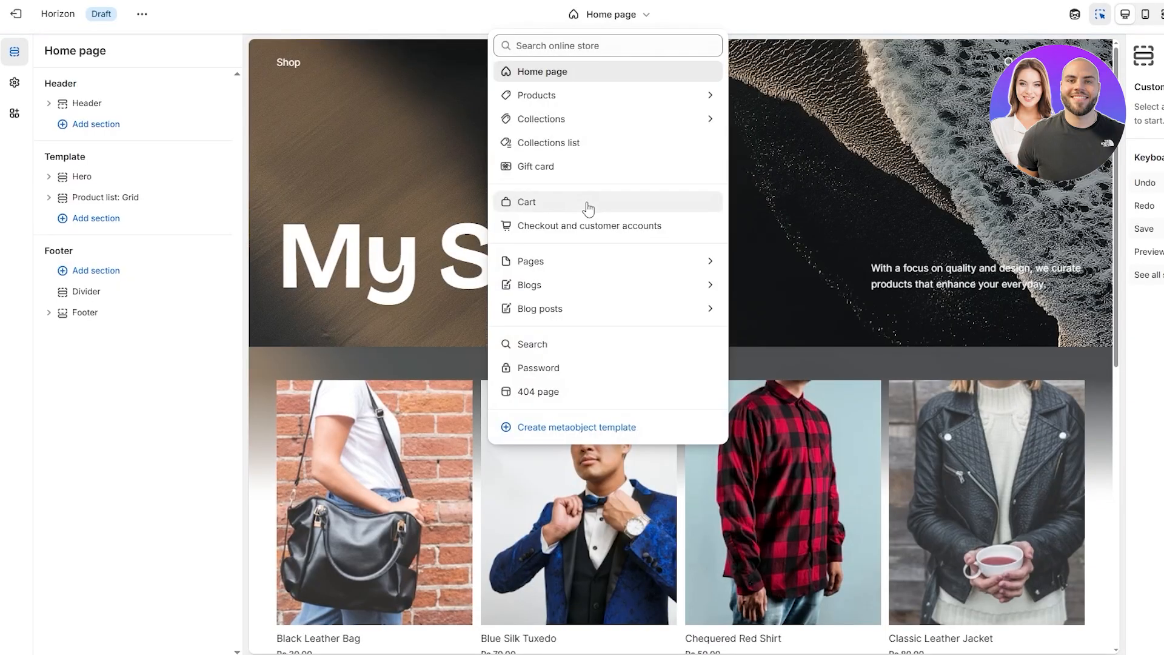
# Step: Open the Horizon theme's Cart page, inspect the Summary block with the checkout button, and go to checkout and customer accounts
pyautogui.click(588, 206)
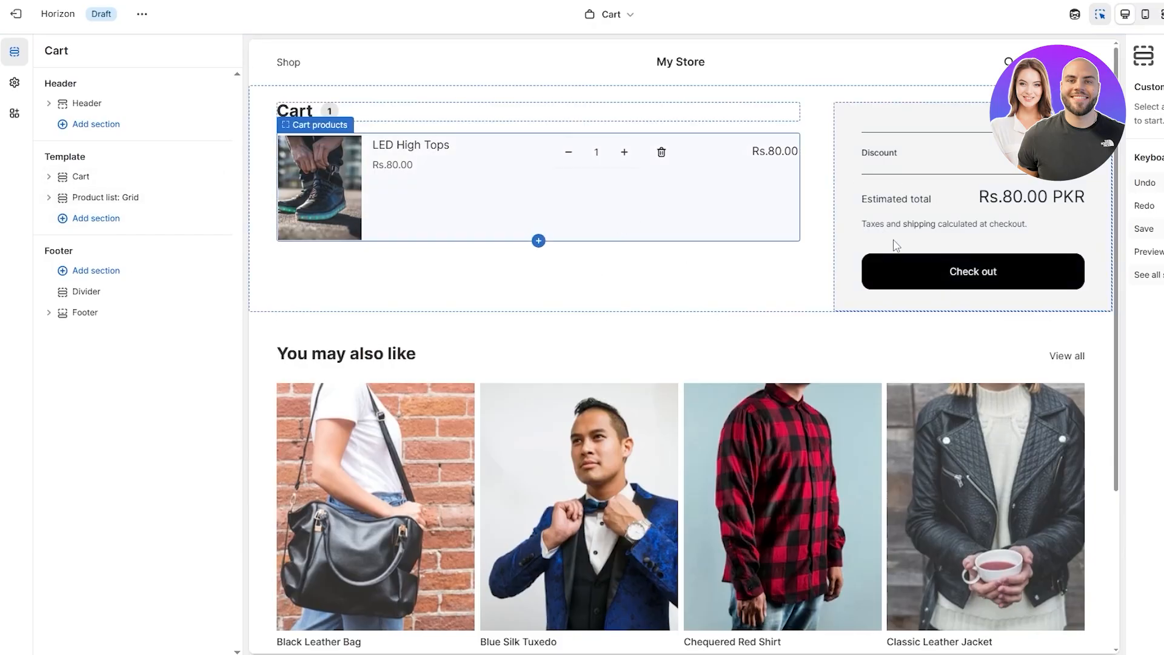
pyautogui.click(975, 270)
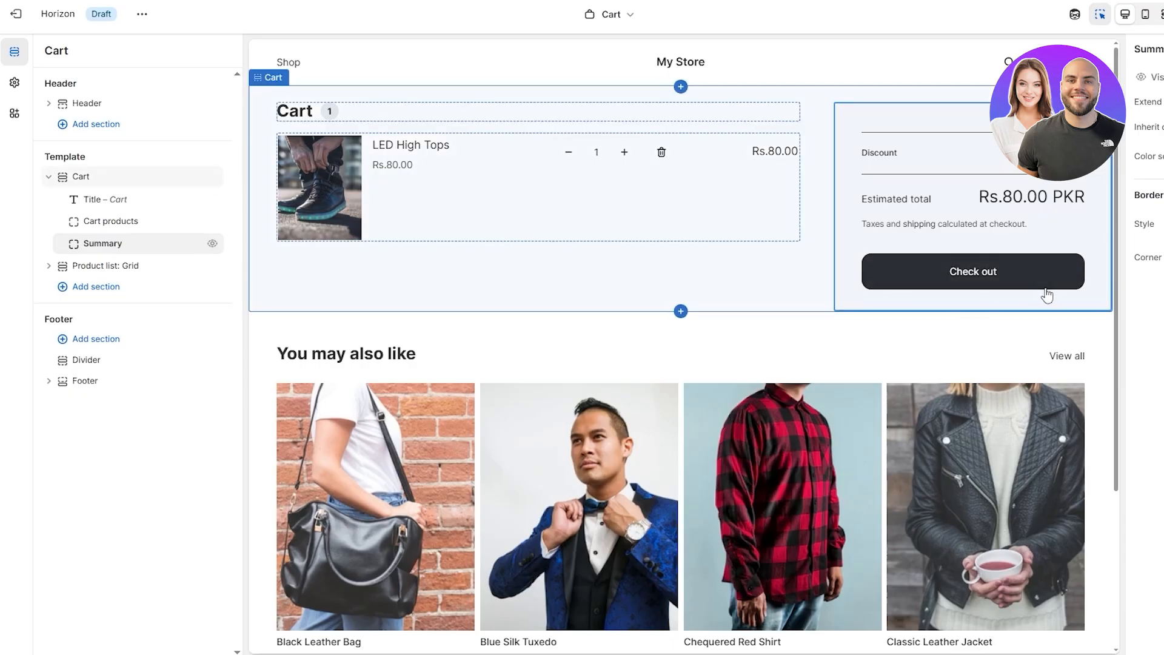
pyautogui.click(607, 14)
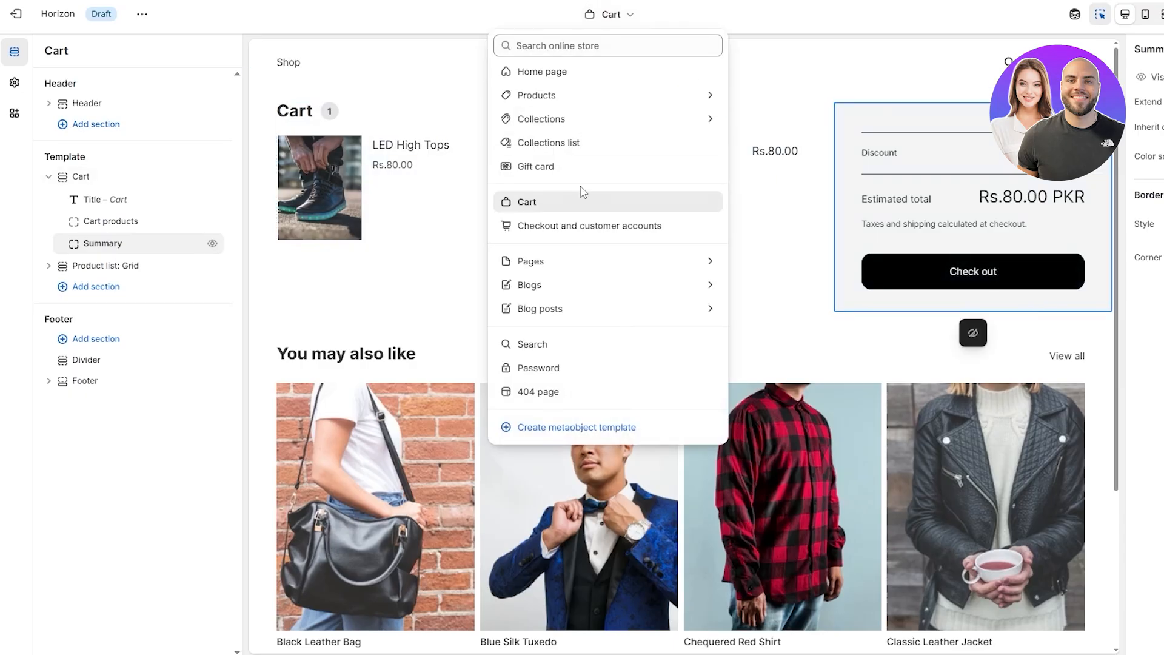
pyautogui.click(537, 228)
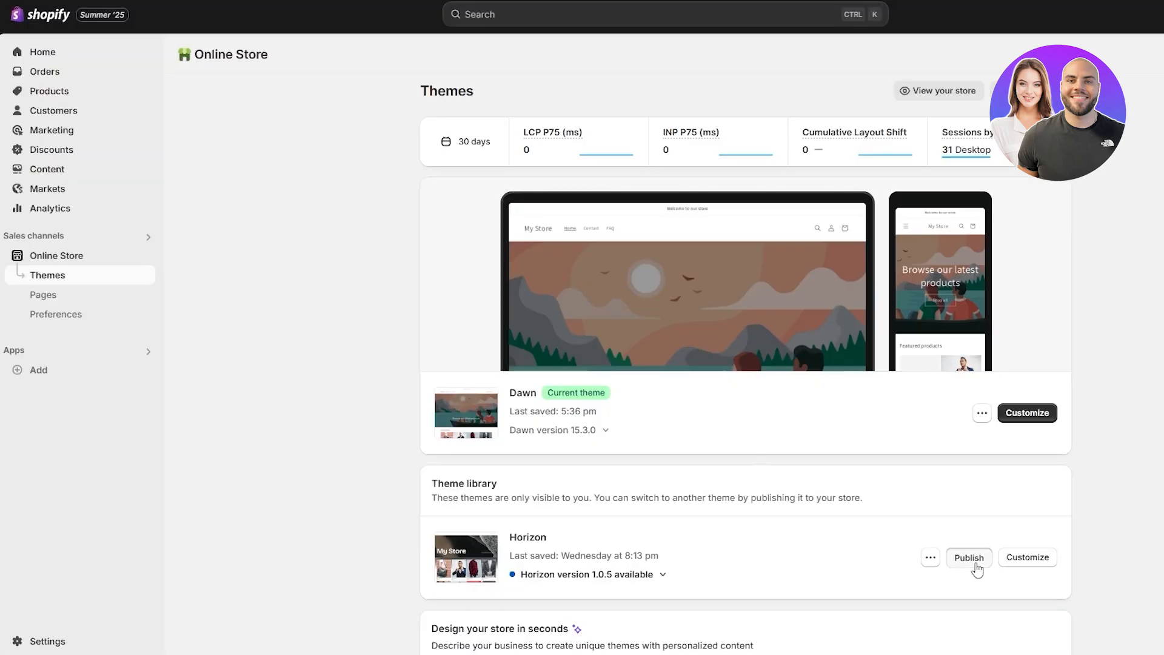
# Step: Publish the Horizon theme from the theme library
pyautogui.click(977, 565)
pyautogui.click(845, 421)
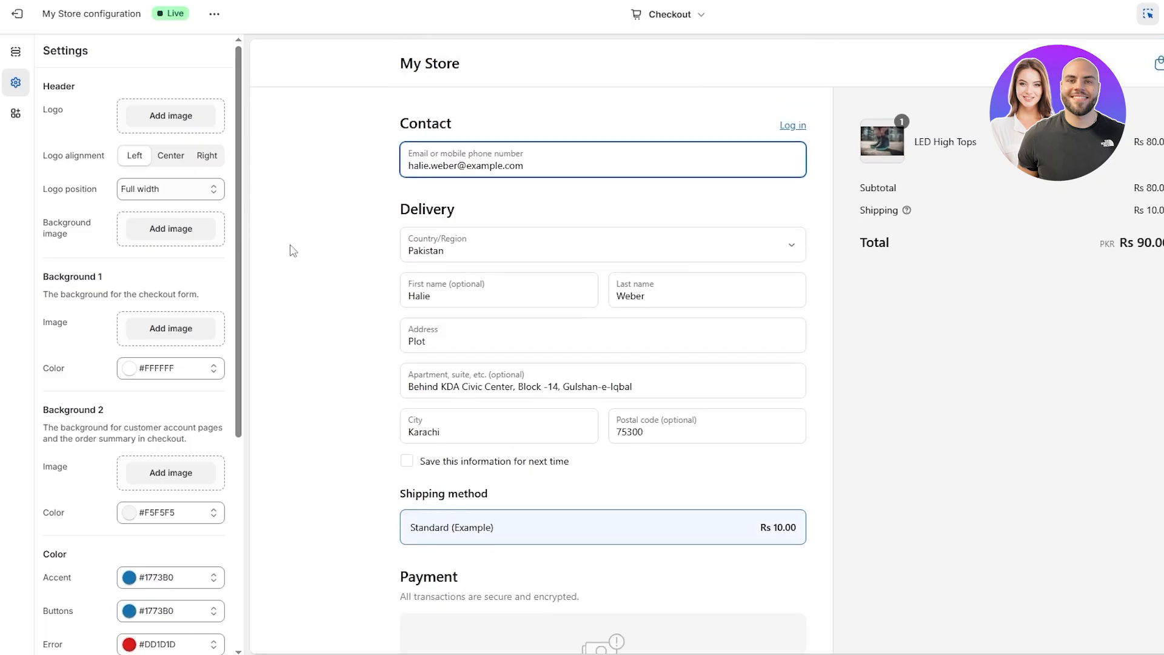
# Step: Look over the live checkout page preview and its full list of settings, including layout and address autocompletion
pyautogui.click(703, 16)
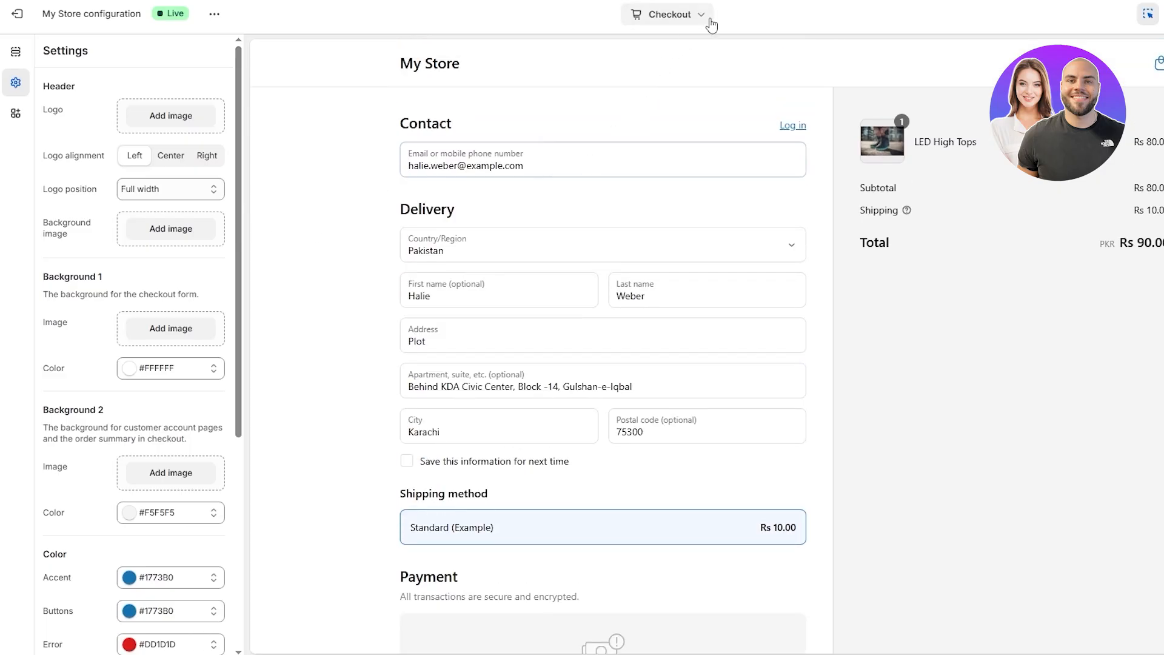
pyautogui.click(860, 411)
pyautogui.scroll(-4, 860, 406)
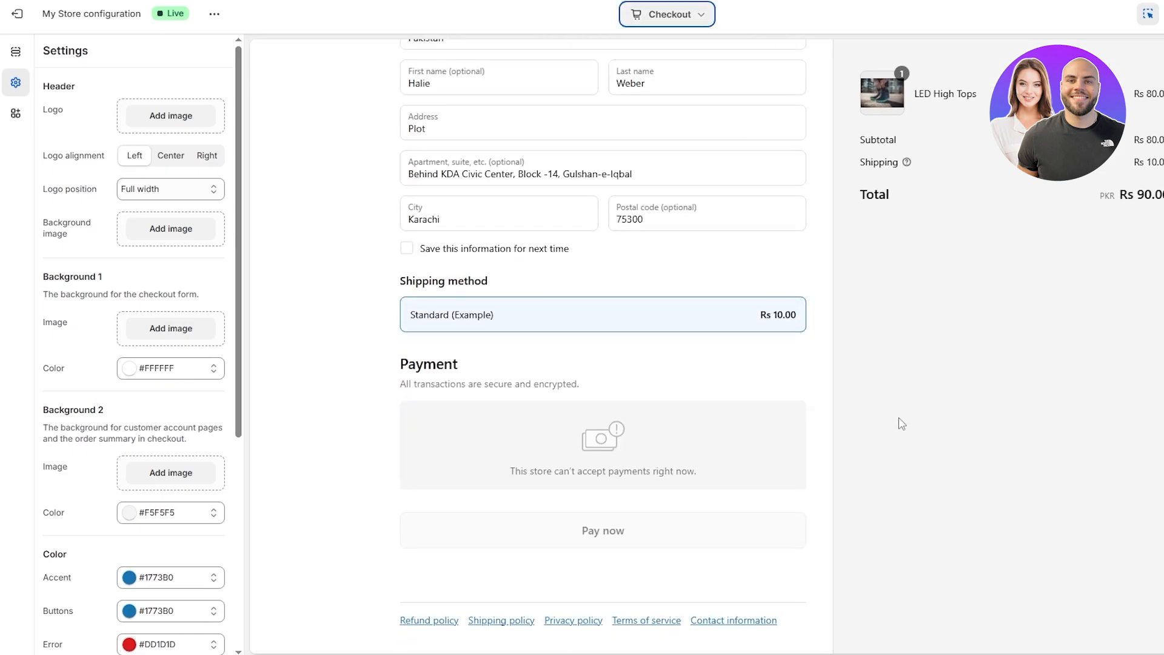
pyautogui.scroll(-5, 163, 501)
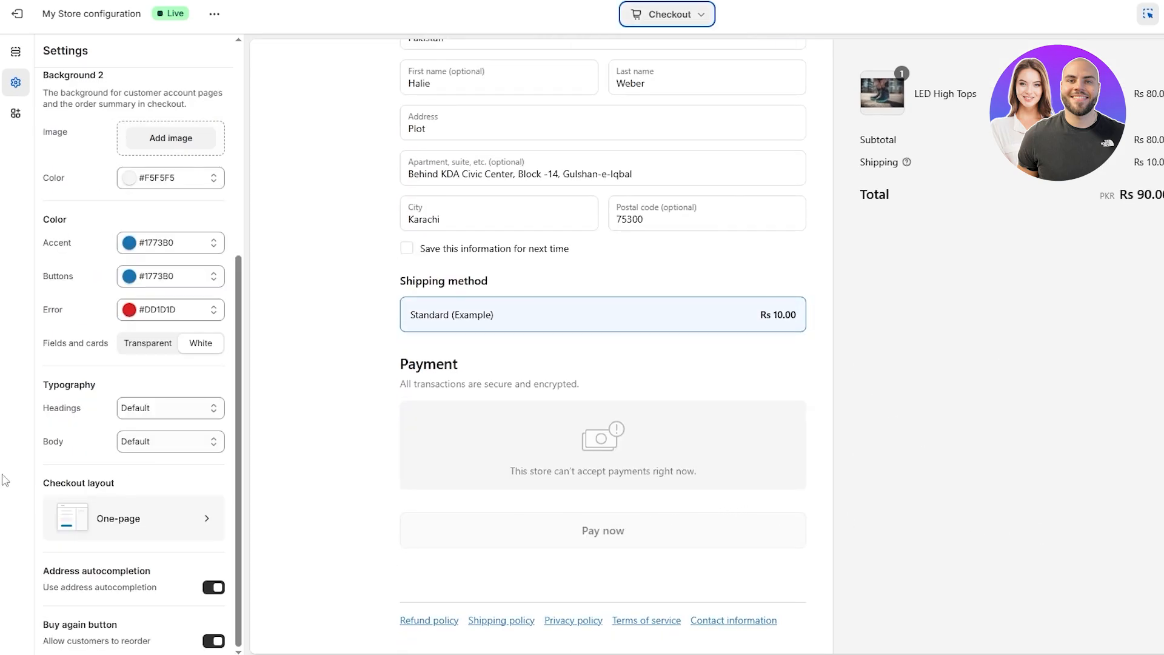
pyautogui.scroll(4, 715, 517)
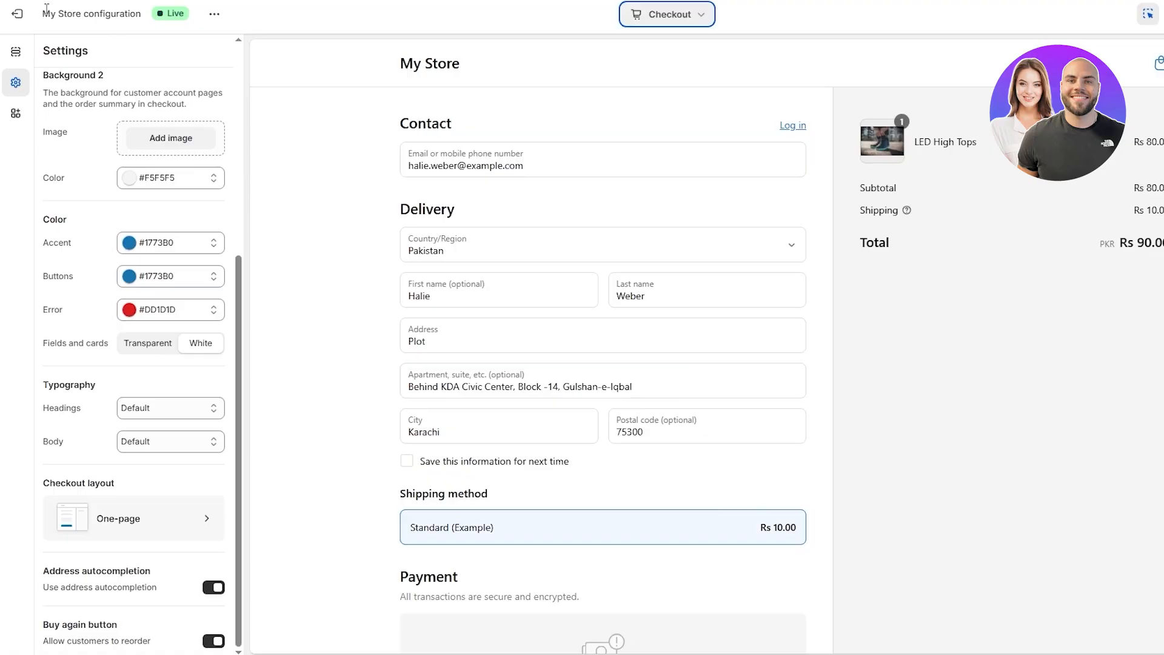
# Step: Exit the checkout editor, return to the store's themes and open the default theme content of Updated copy of Horizon
pyautogui.click(17, 13)
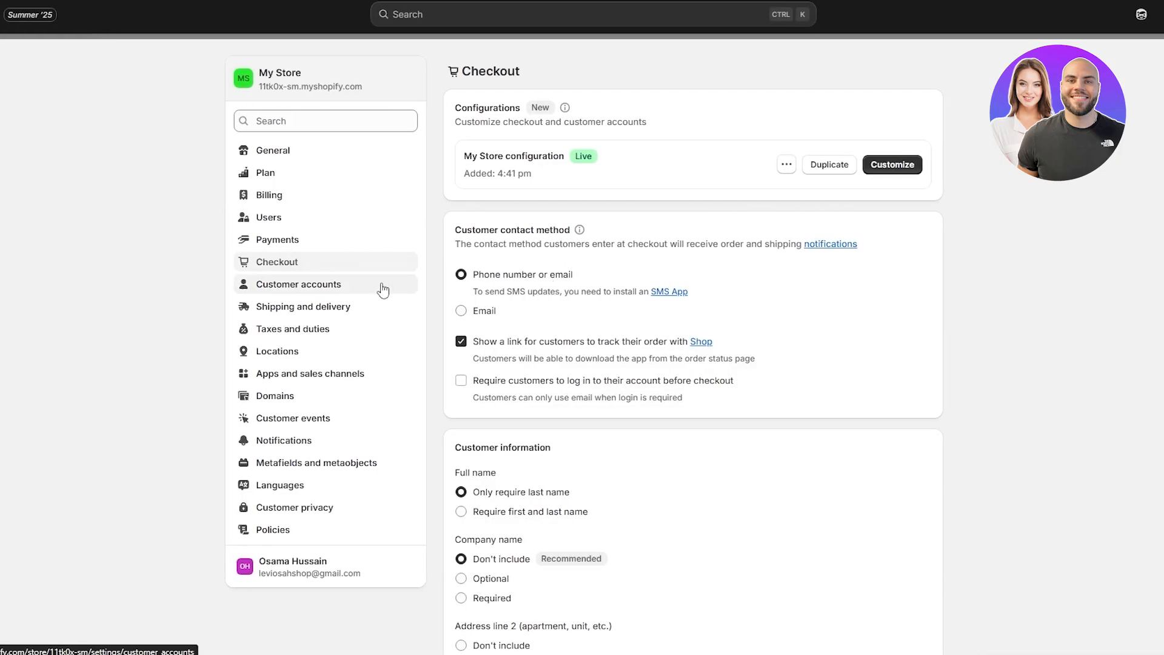
pyautogui.click(1163, 56)
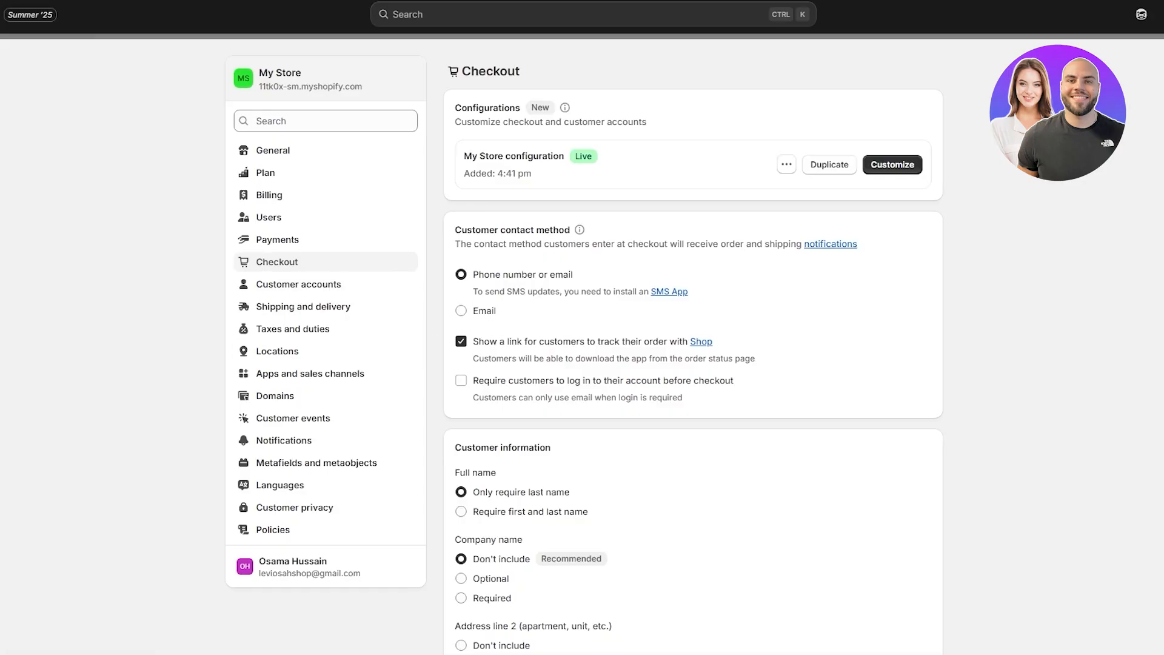
pyautogui.click(57, 265)
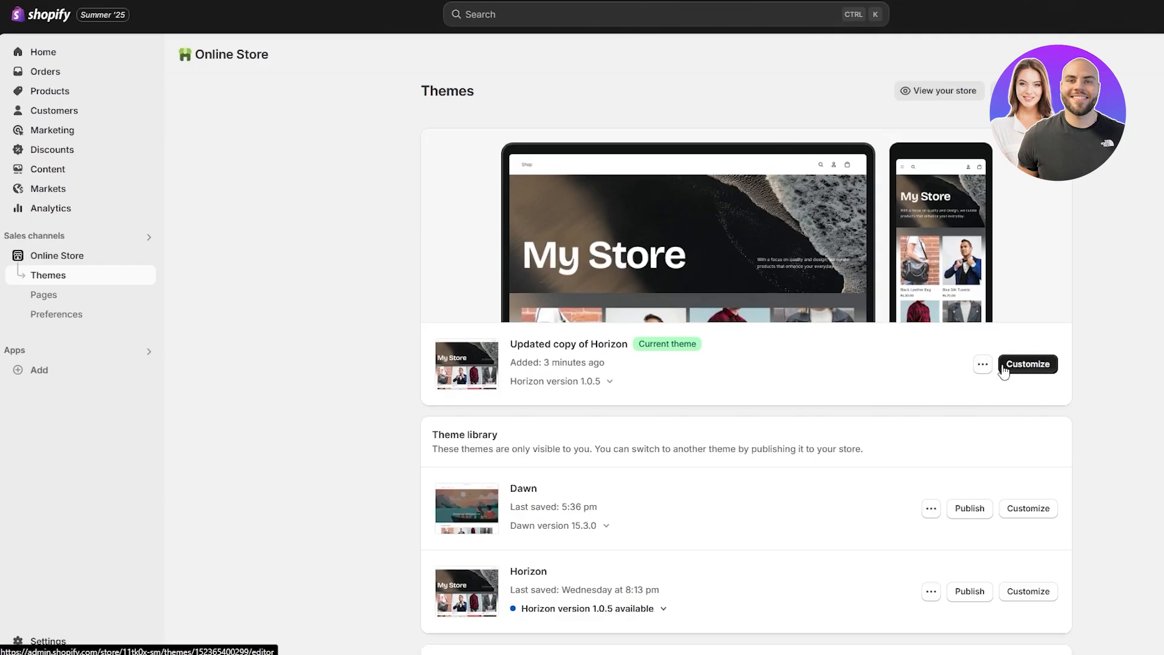
pyautogui.click(982, 415)
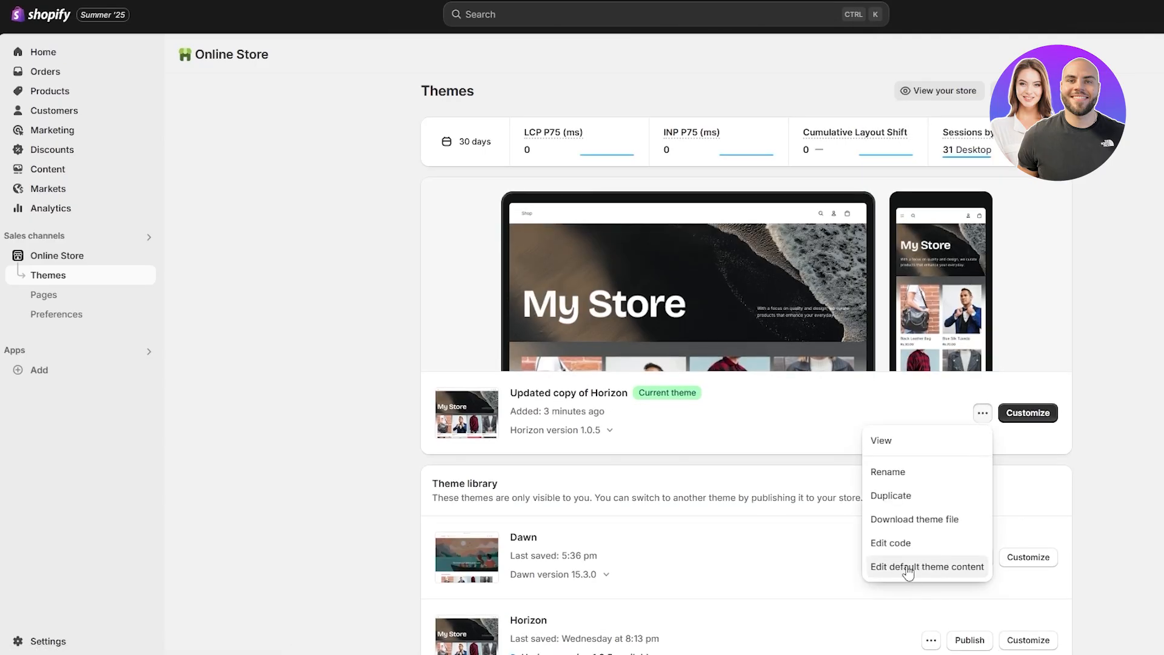
pyautogui.click(902, 577)
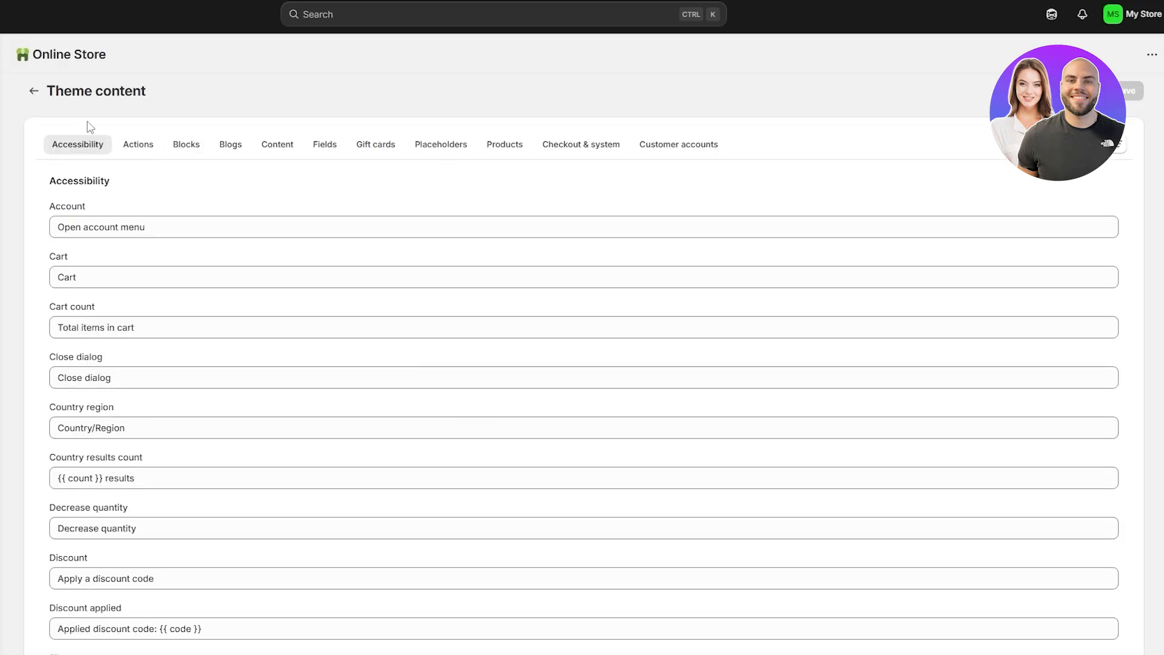
# Step: Examine the Checkout & system texts of the theme content, including the submit for review and back button labels
pyautogui.click(558, 155)
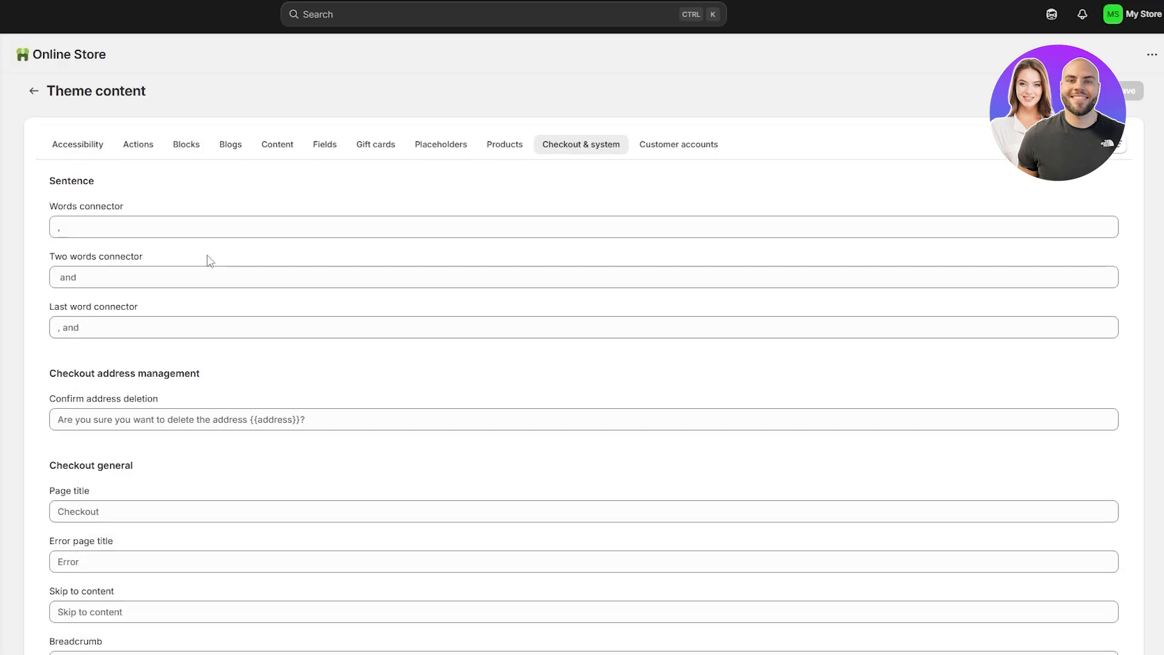
pyautogui.scroll(-8, 209, 261)
pyautogui.scroll(-11, 224, 312)
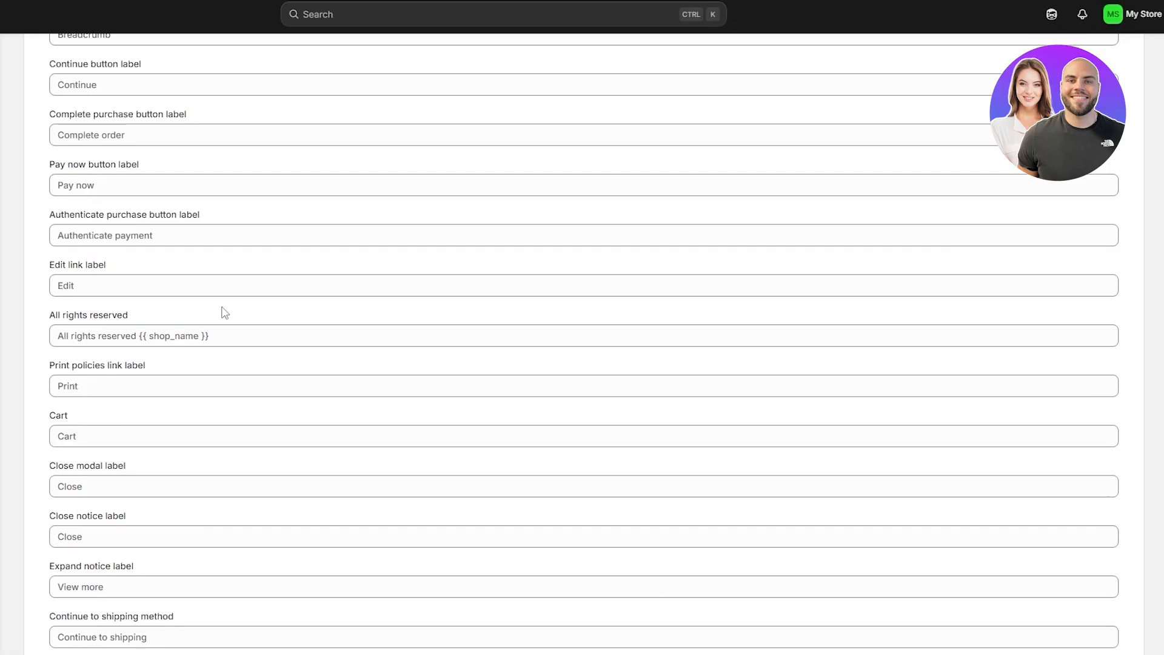
pyautogui.scroll(-14, 219, 312)
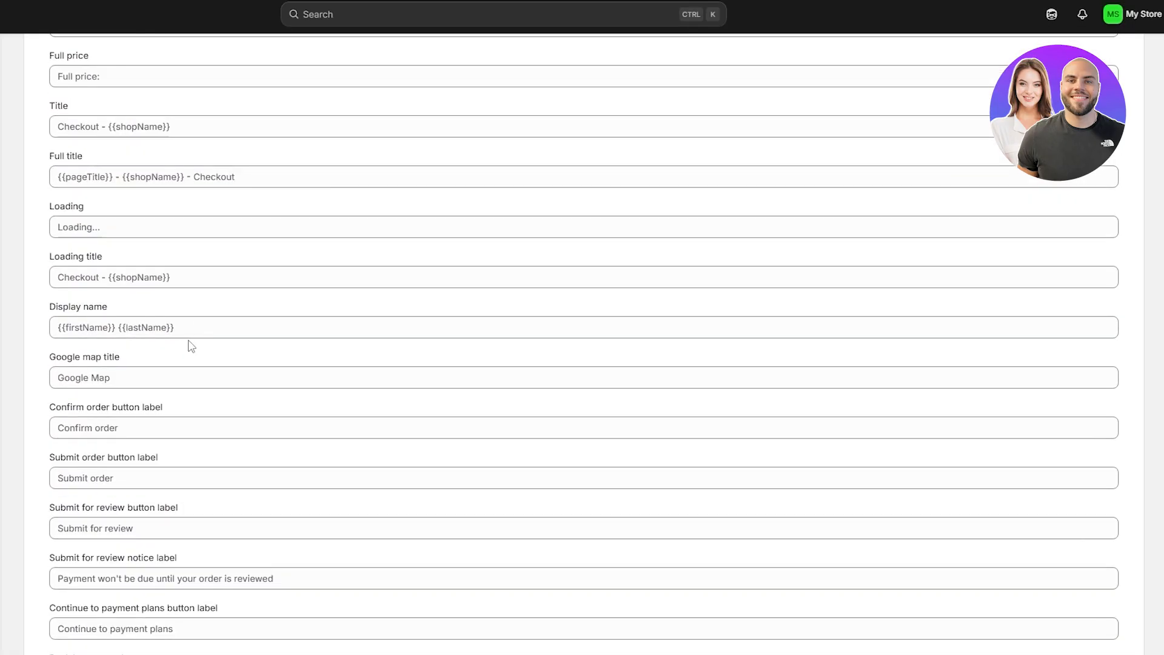
pyautogui.scroll(-4, 187, 515)
pyautogui.click(83, 310)
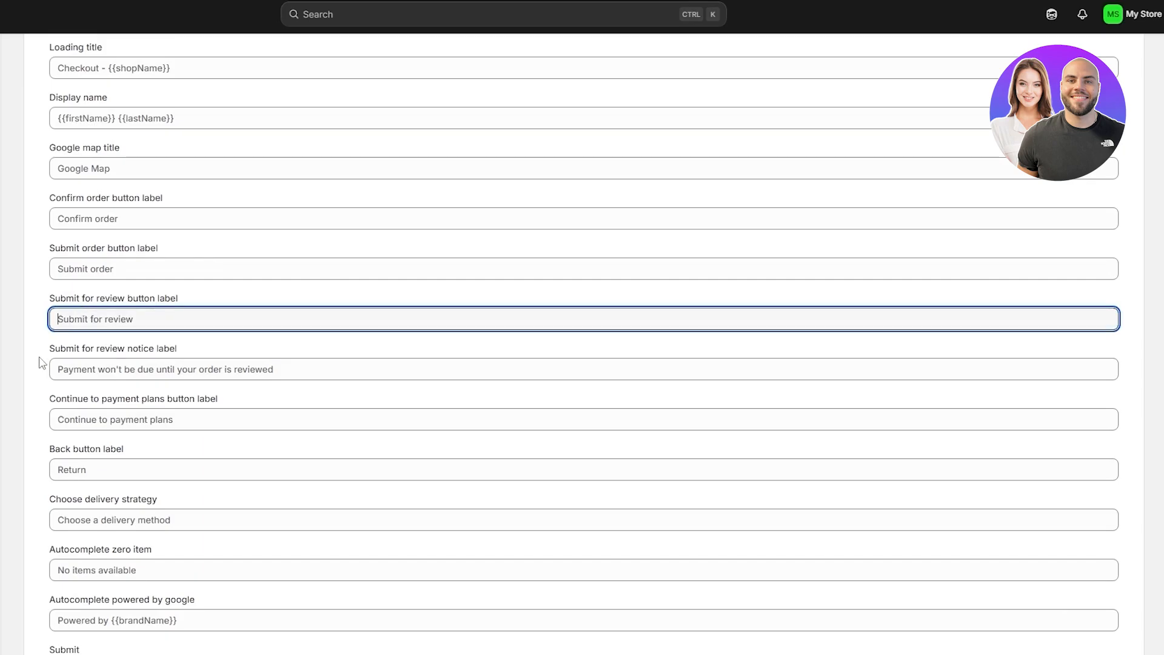
pyautogui.moveTo(74, 350); pyautogui.dragTo(117, 350)
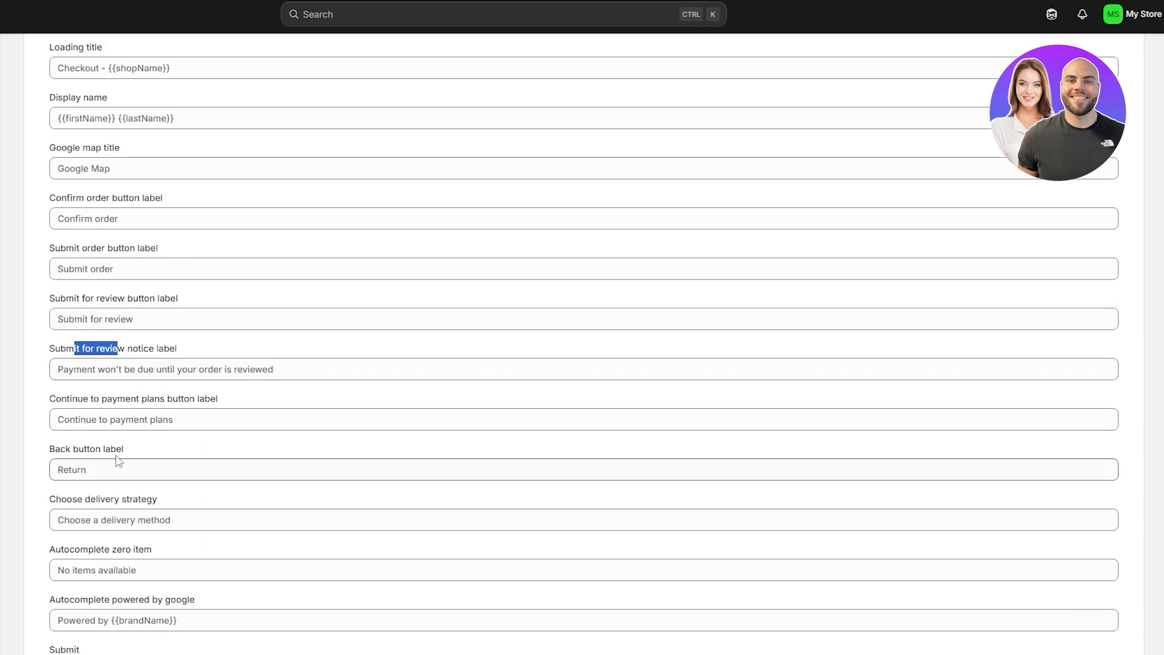
pyautogui.moveTo(73, 450); pyautogui.dragTo(83, 449)
pyautogui.scroll(-7, 84, 449)
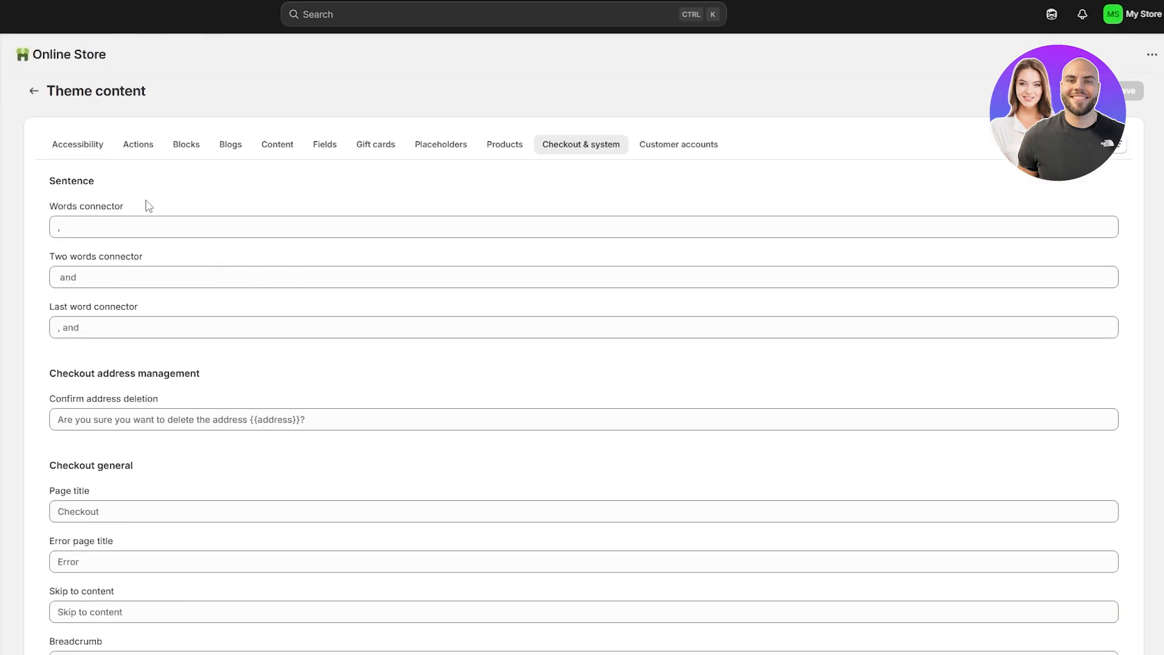
# Step: Search the theme content for "alt" and examine the alternative payment currency texts for order summary and payment
pyautogui.press('f')
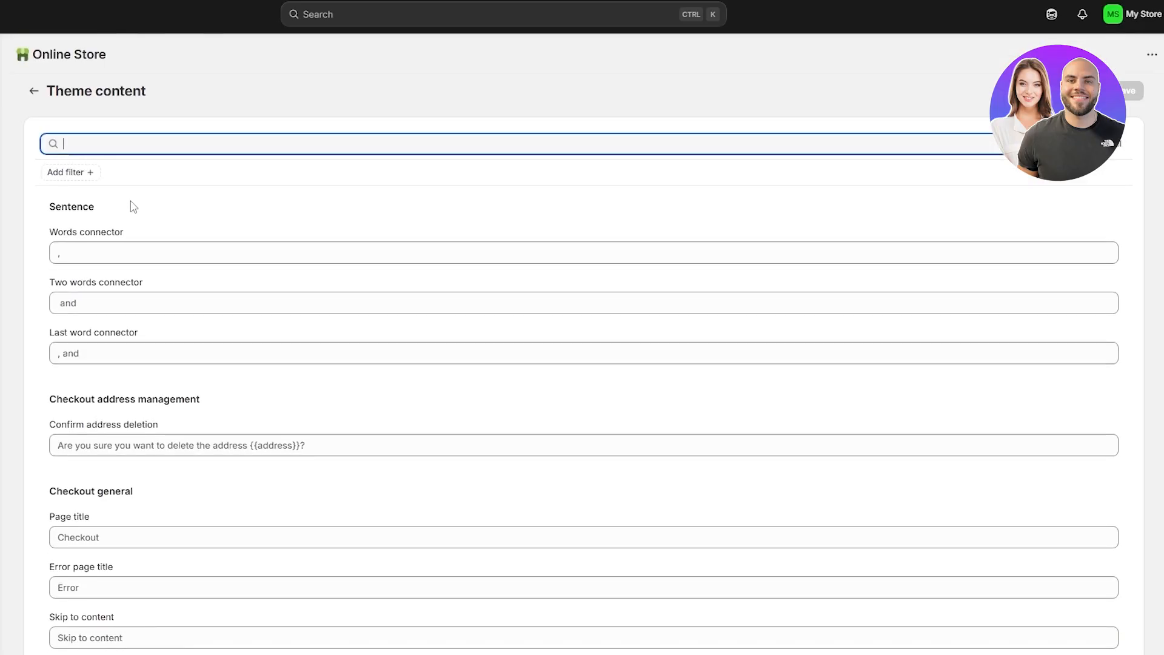
pyautogui.write('alt')
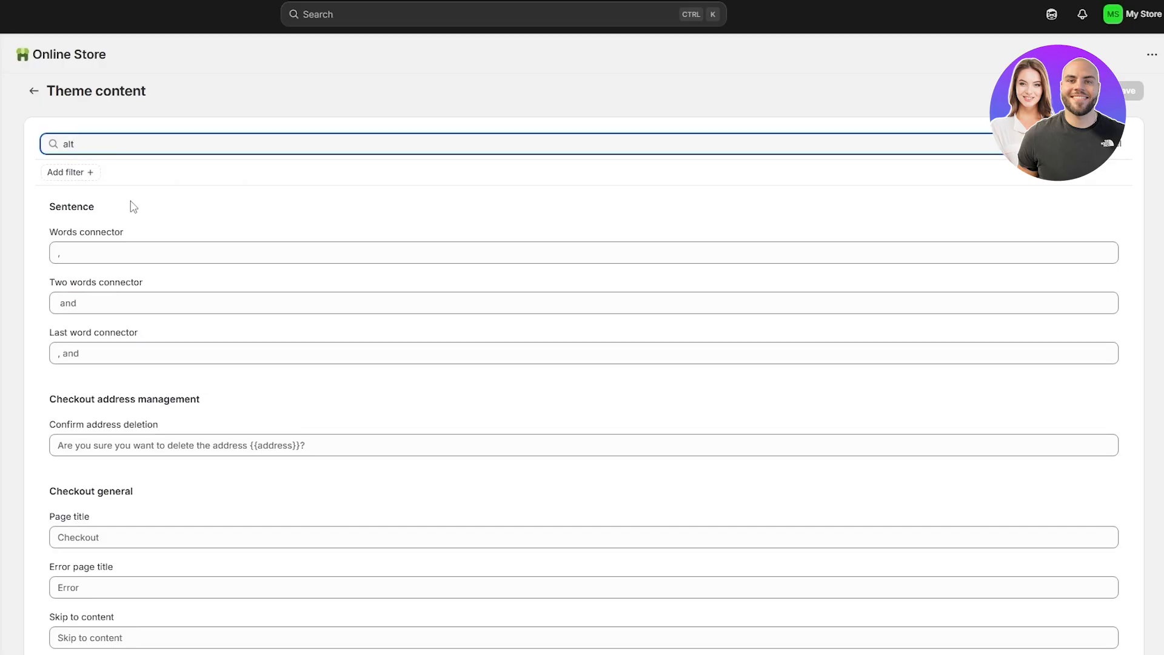
pyautogui.moveTo(58, 353); pyautogui.dragTo(174, 368)
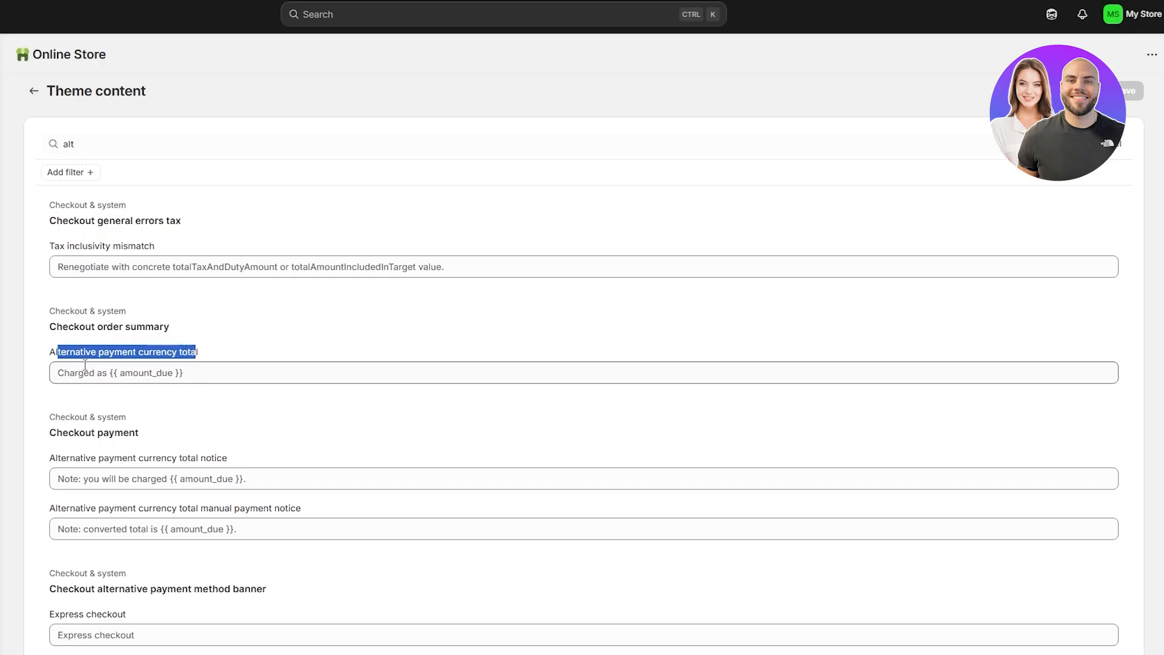
pyautogui.scroll(-1, 85, 377)
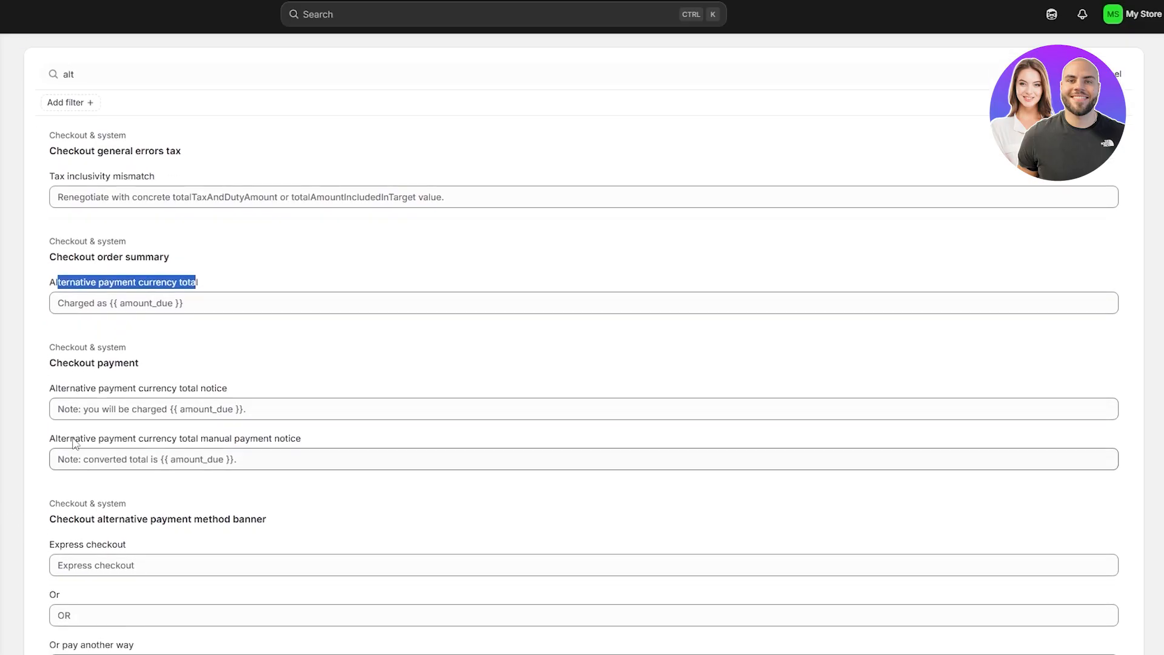
pyautogui.moveTo(70, 439); pyautogui.dragTo(225, 439)
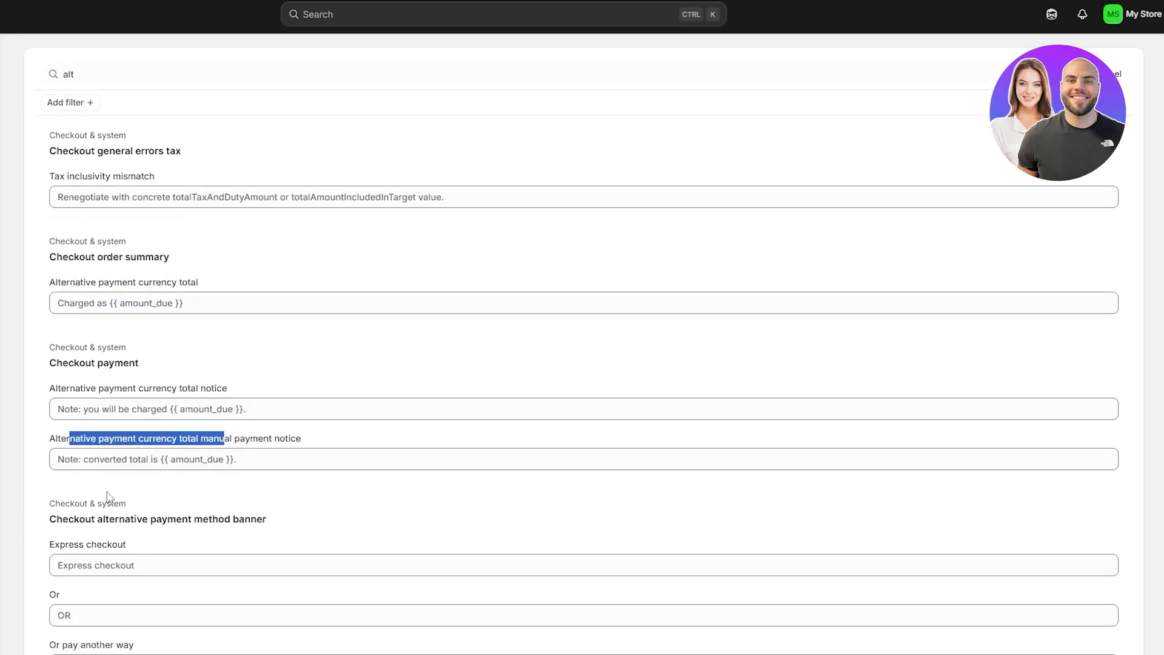
# Step: Examine the checkout alternative payment method banner texts, from Express checkout to Hide more options, and the customer account payment messages
pyautogui.moveTo(69, 545); pyautogui.dragTo(111, 545)
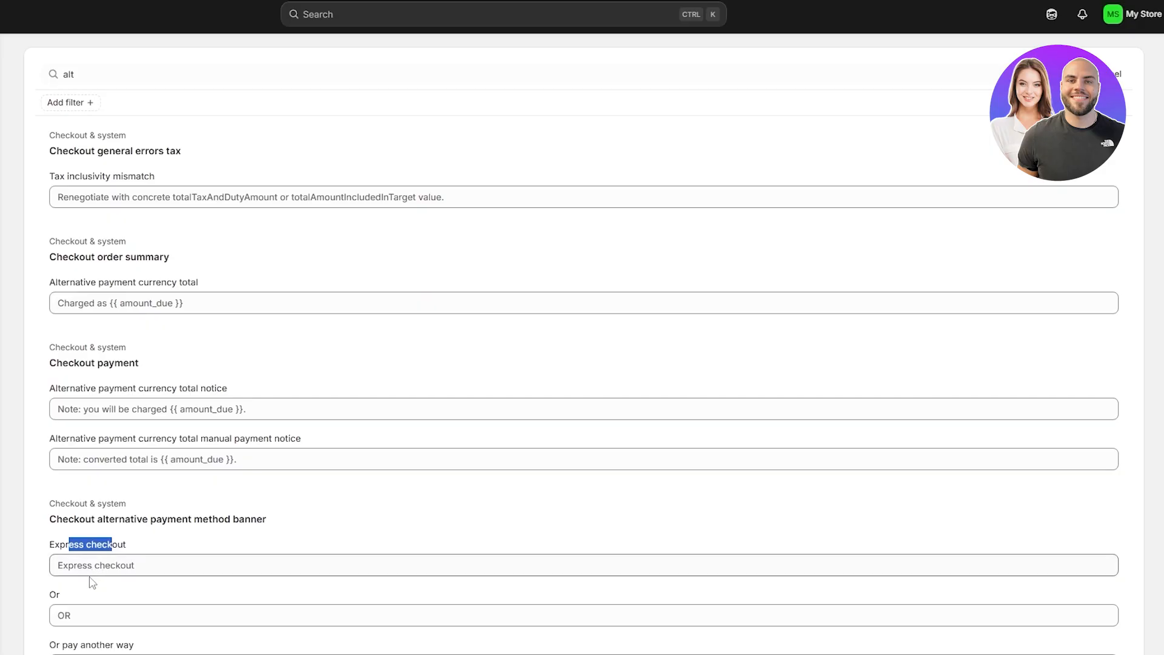
pyautogui.scroll(-2, 91, 582)
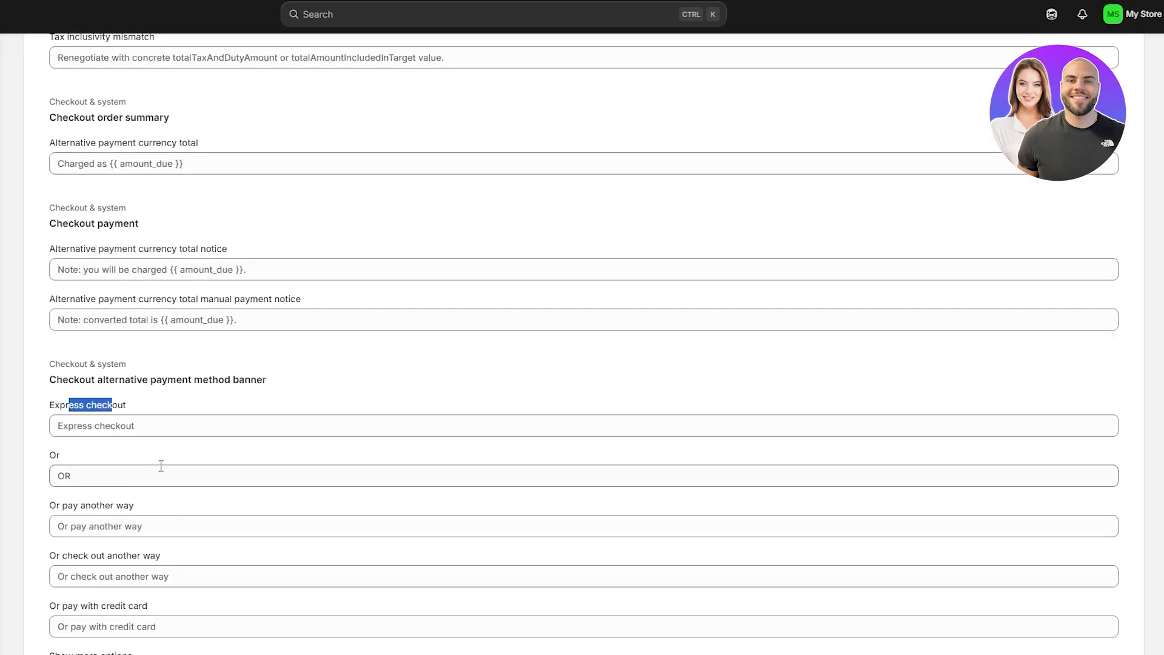
pyautogui.scroll(-1, 63, 502)
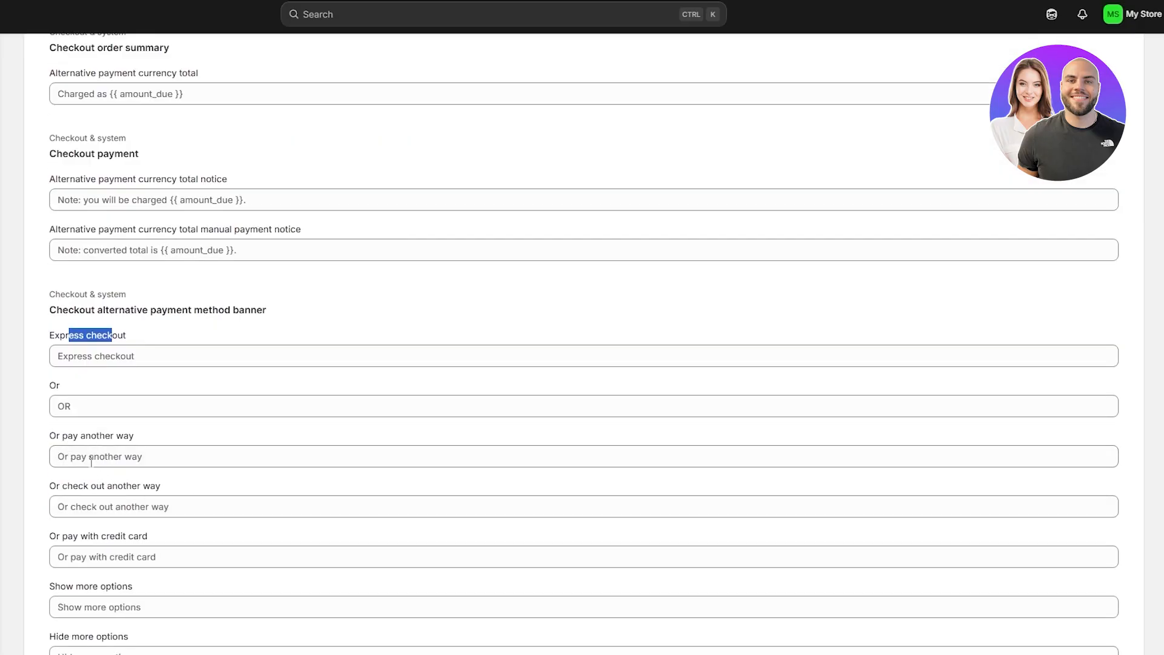
pyautogui.scroll(-1, 79, 549)
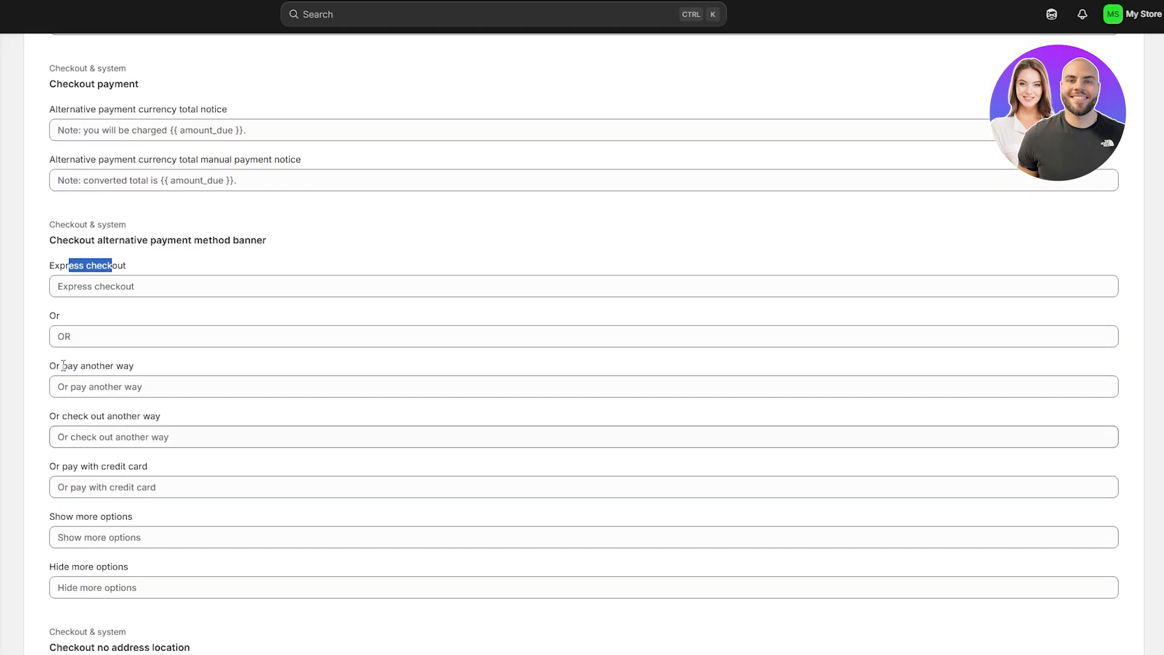
pyautogui.click(68, 341)
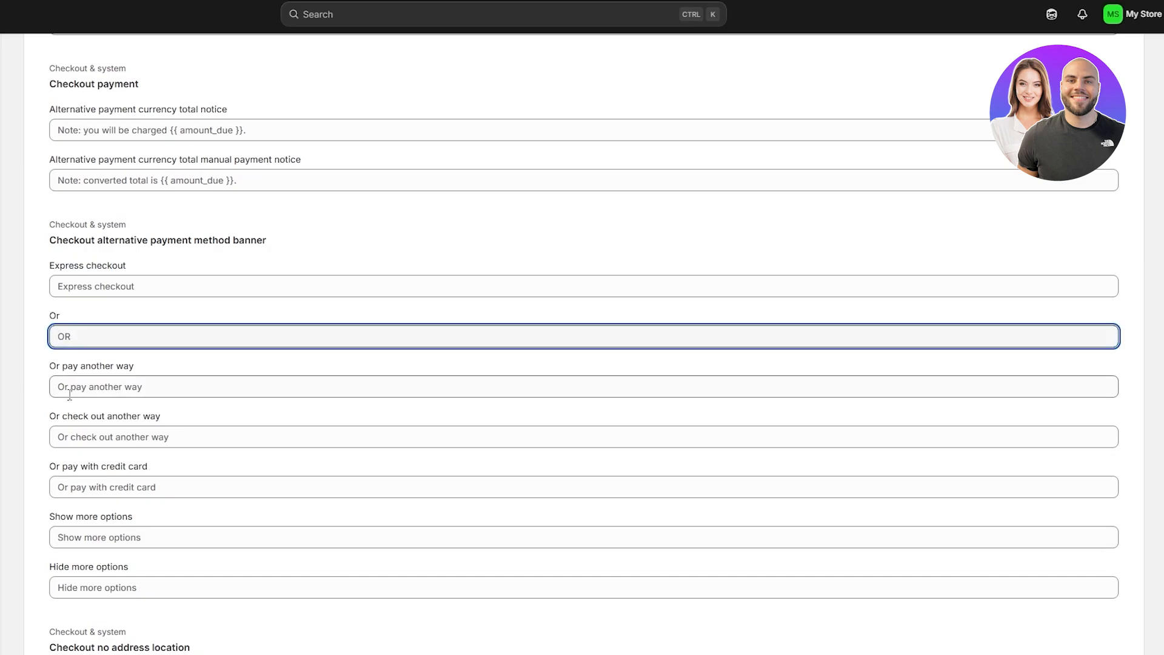
pyautogui.scroll(-3, 171, 542)
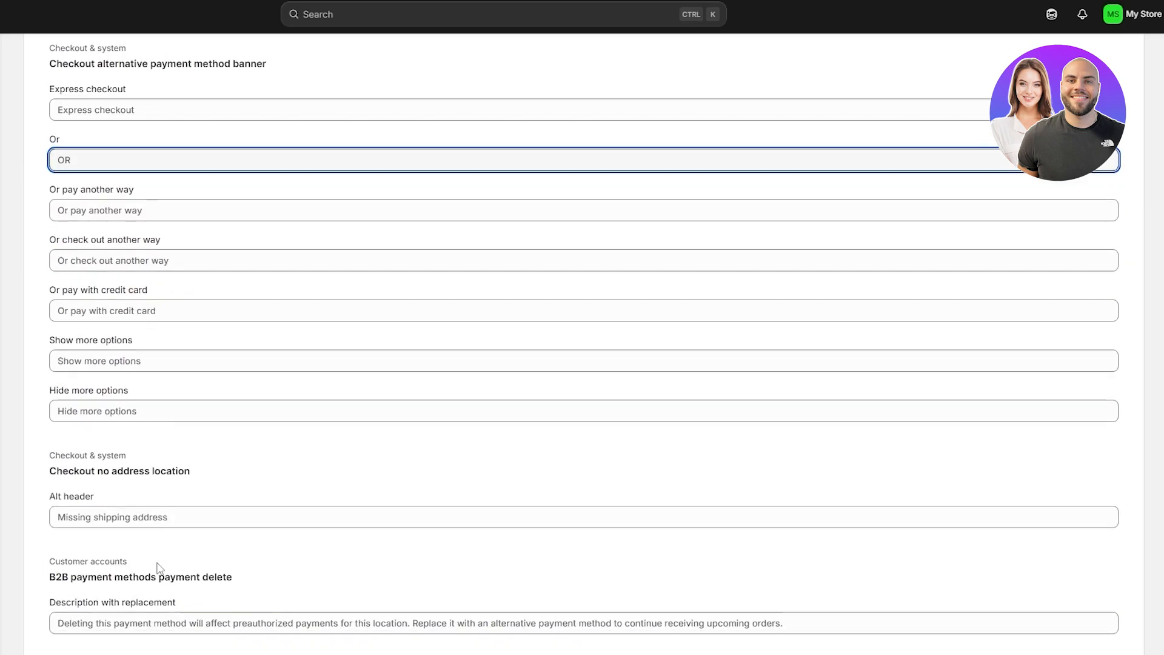
pyautogui.scroll(-6, 141, 564)
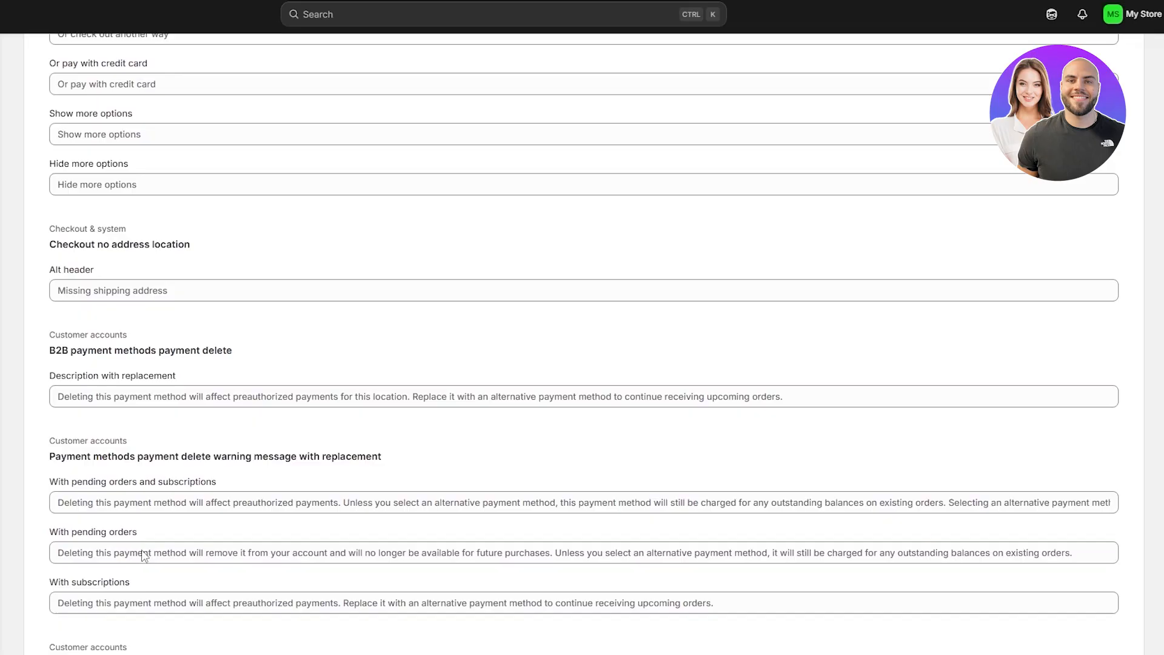
pyautogui.scroll(15, 54, 595)
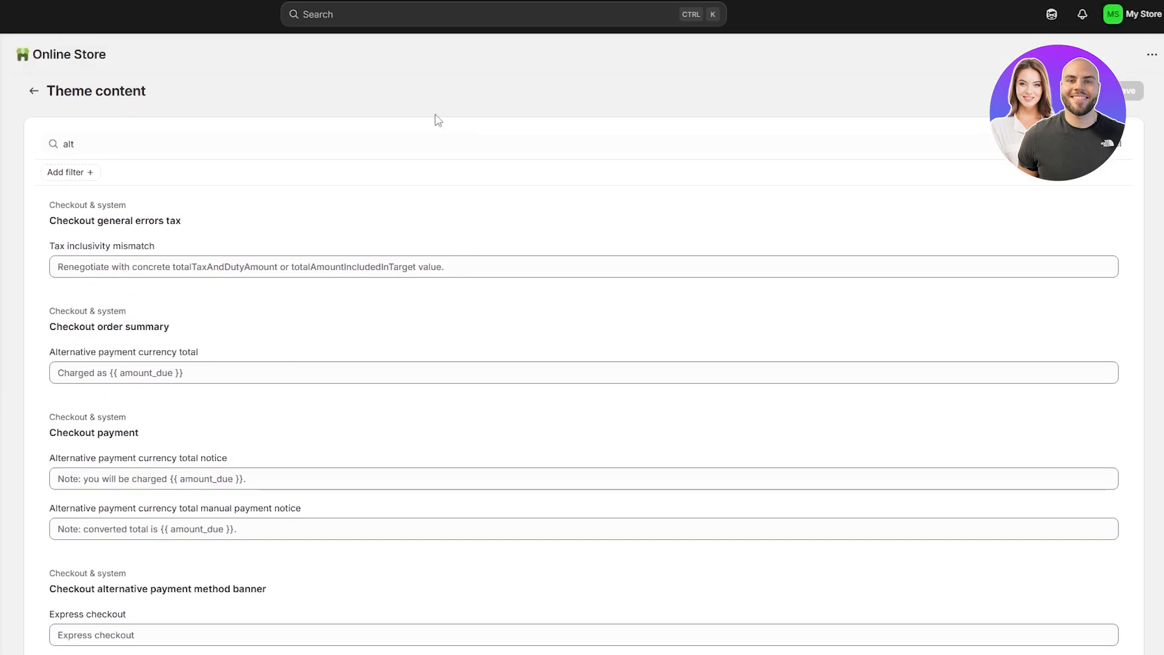
# Step: Return to the themes, customize the current theme Updated copy of Horizon and open its checkout and customer accounts page
pyautogui.click(32, 92)
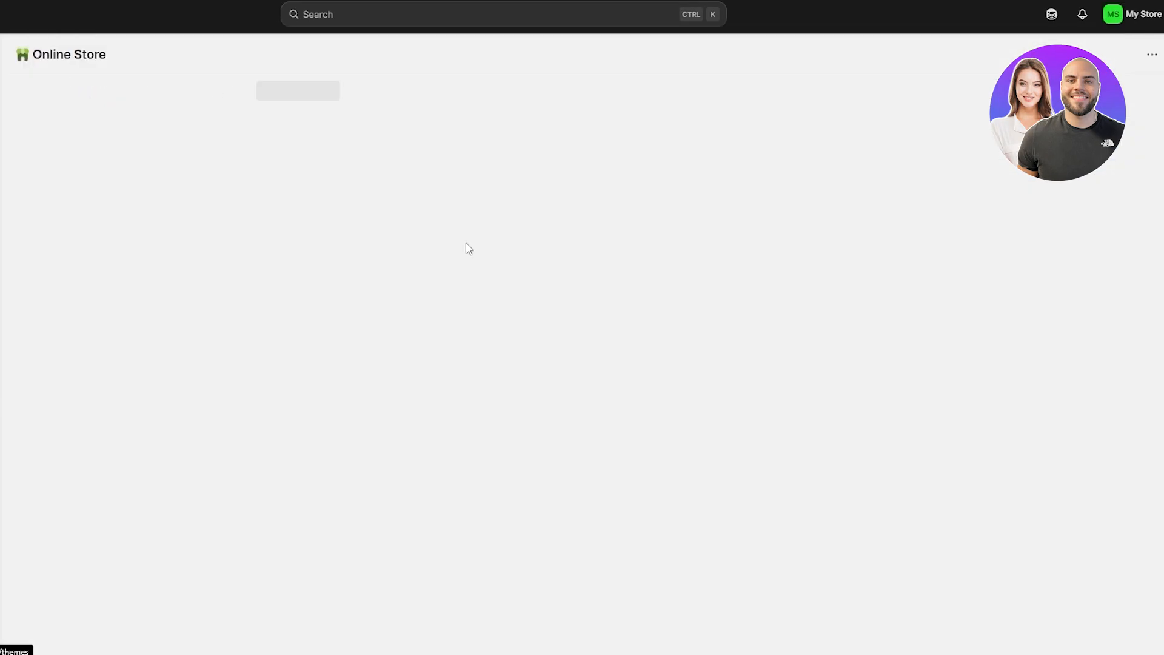
pyautogui.scroll(-5, 385, 369)
pyautogui.scroll(5, 361, 371)
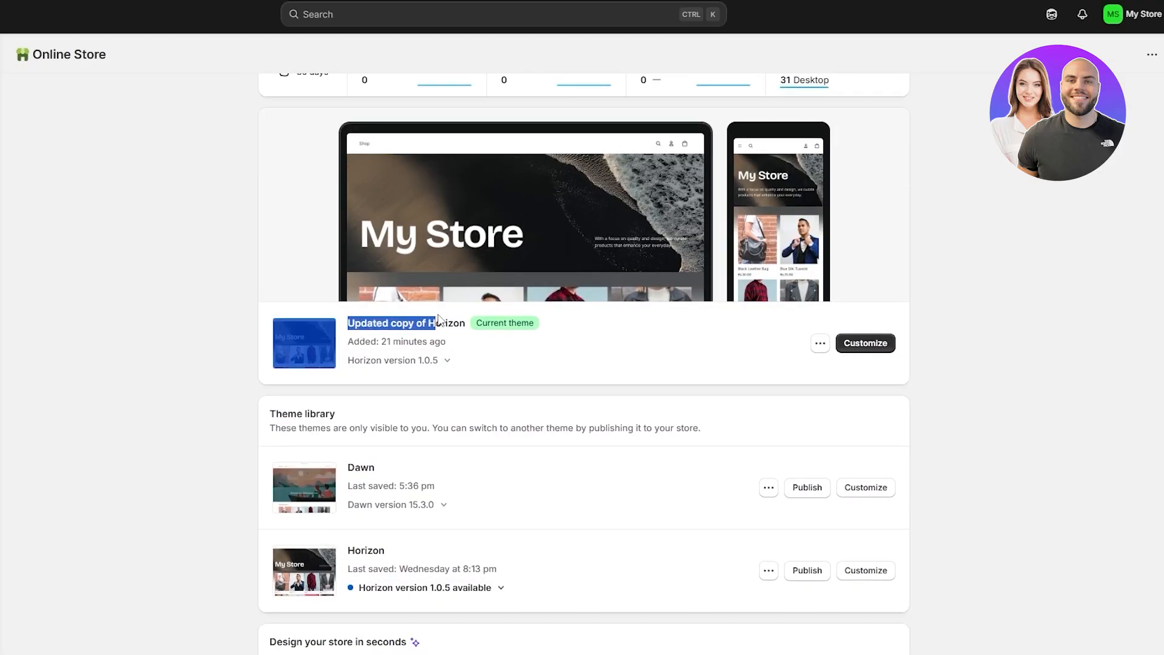
pyautogui.click(885, 351)
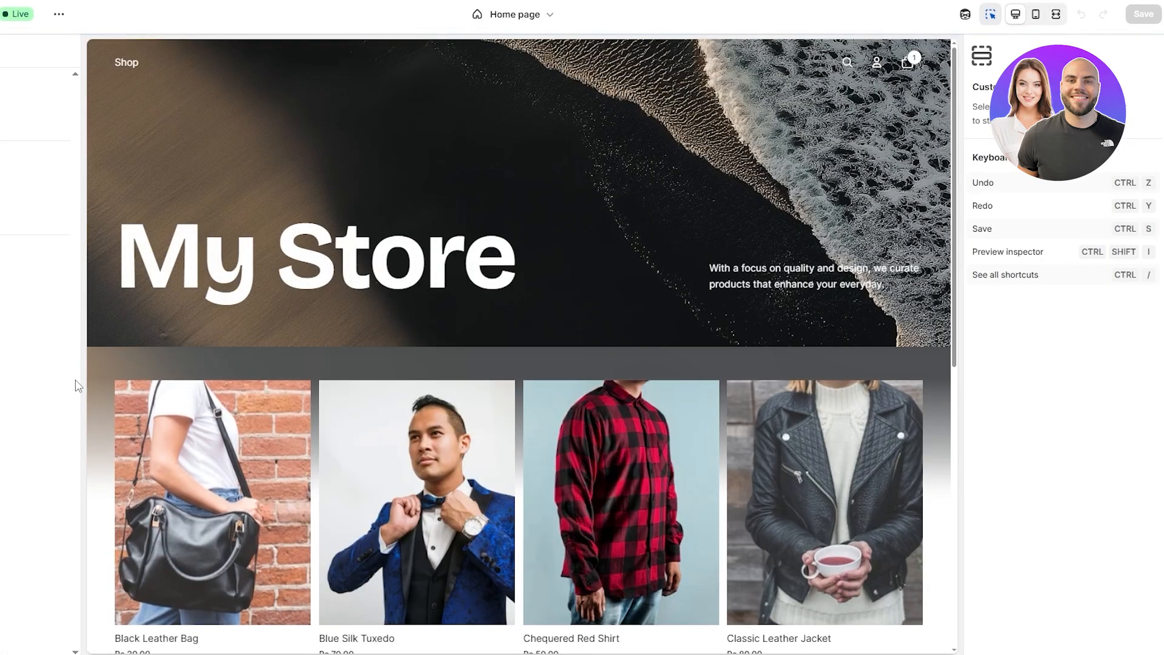
pyautogui.click(515, 14)
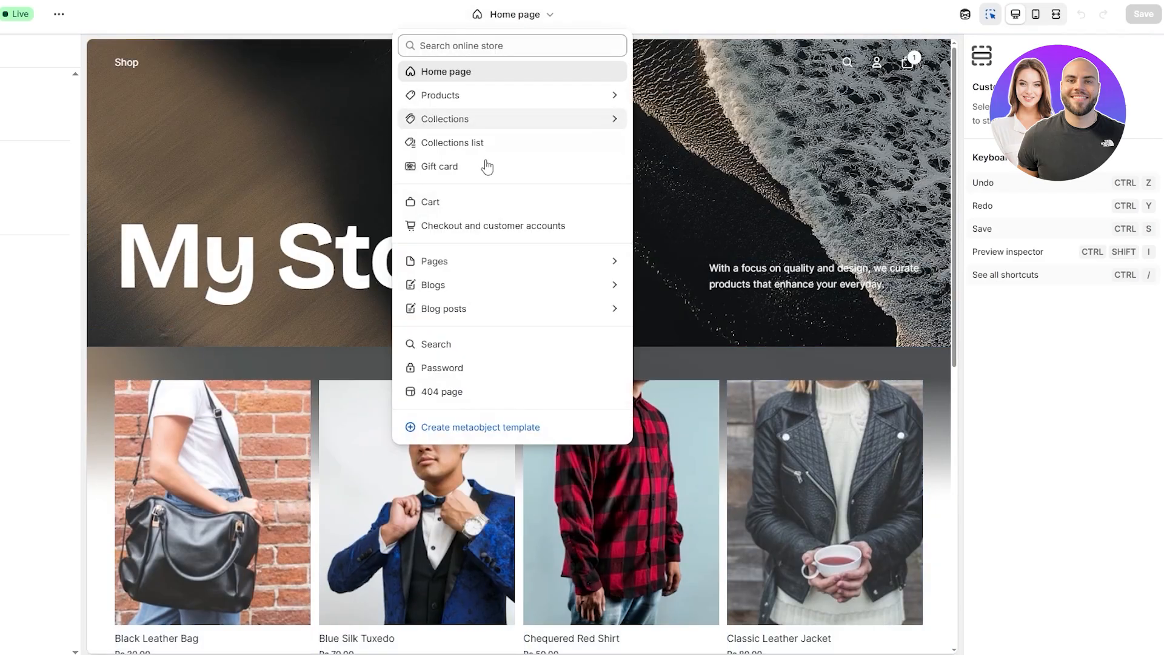
pyautogui.click(476, 234)
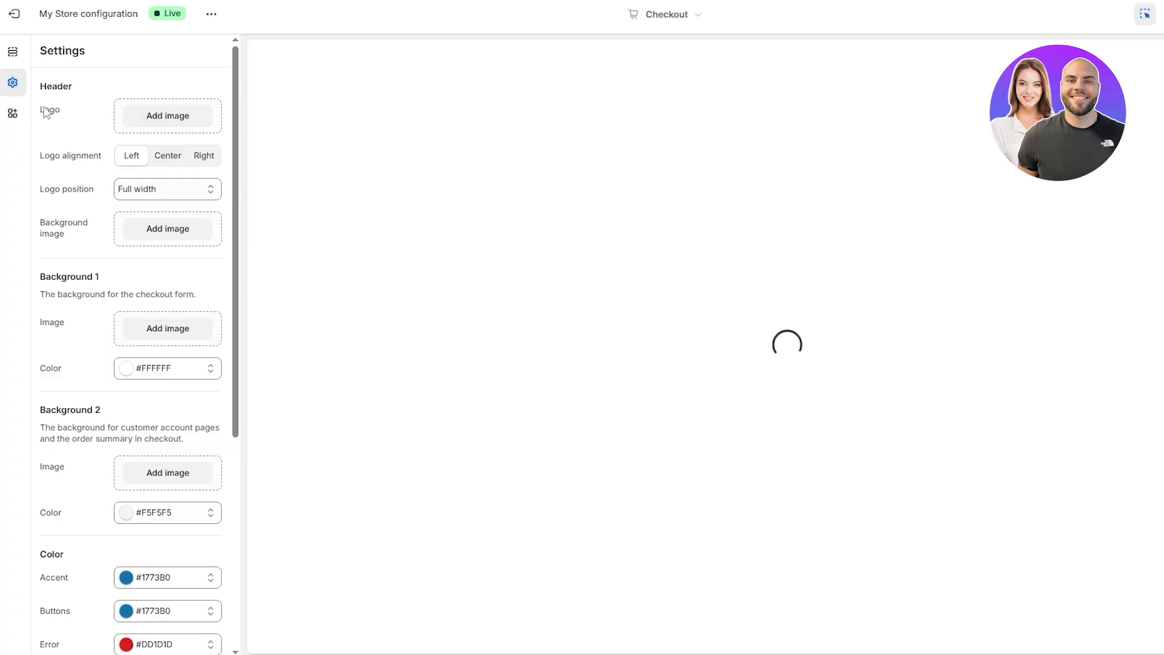
# Step: Open the image selection for the checkout form's Background 1 and browse the store's existing files
pyautogui.moveTo(35, 112); pyautogui.dragTo(48, 115)
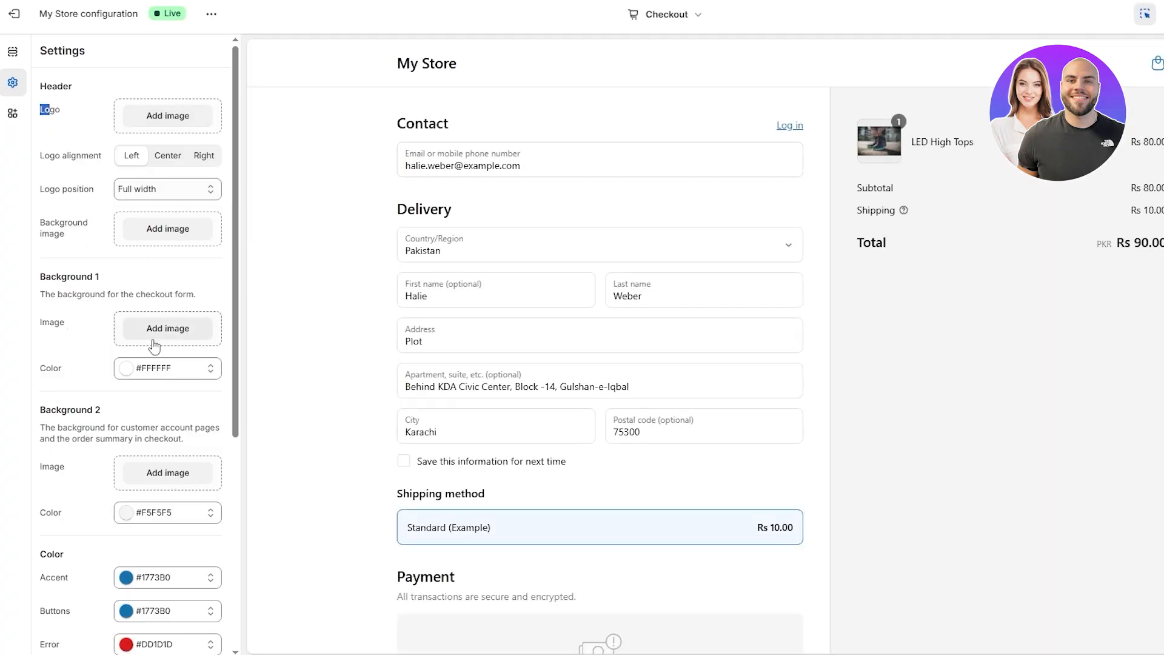
pyautogui.scroll(-1, 50, 258)
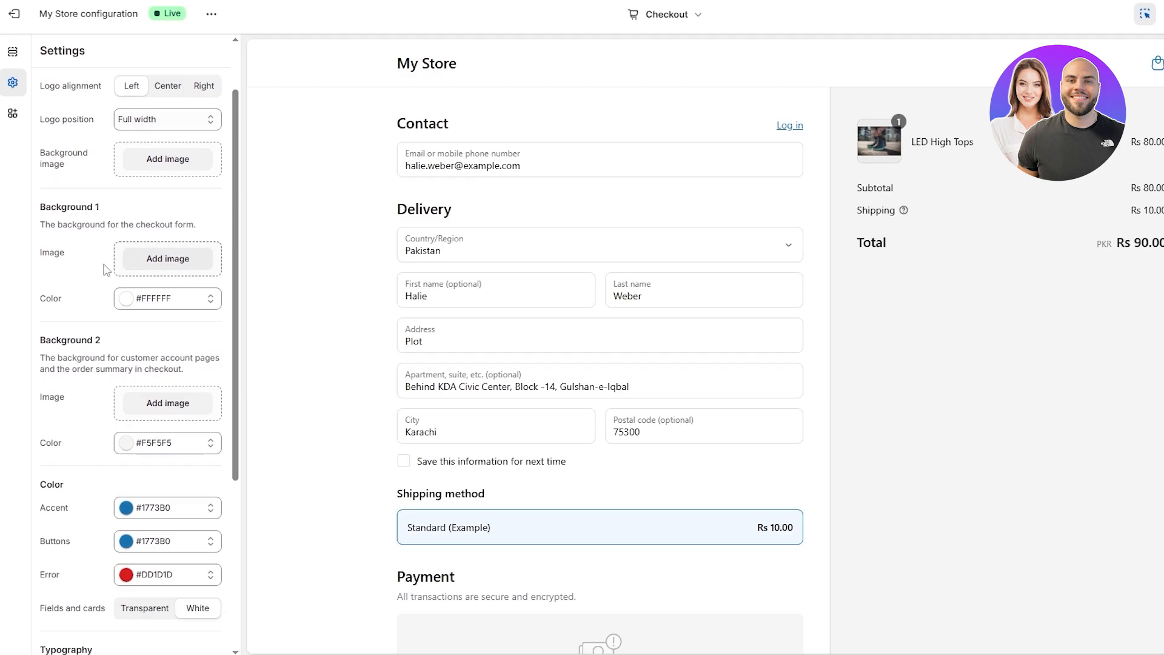
pyautogui.click(155, 261)
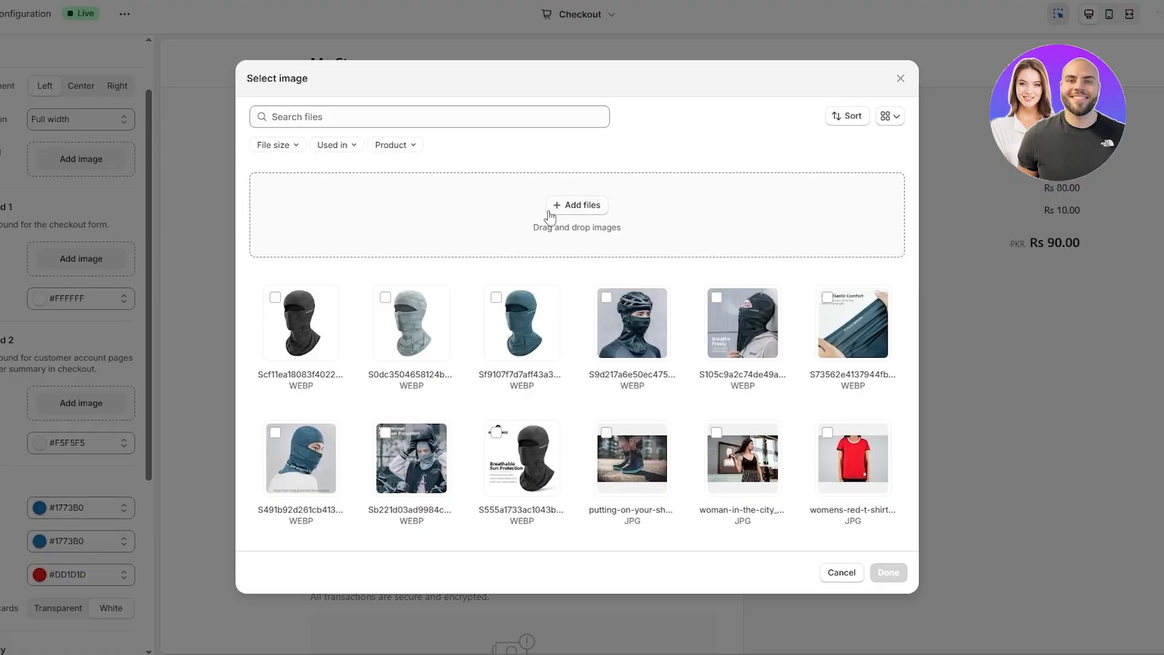
pyautogui.scroll(-10, 527, 224)
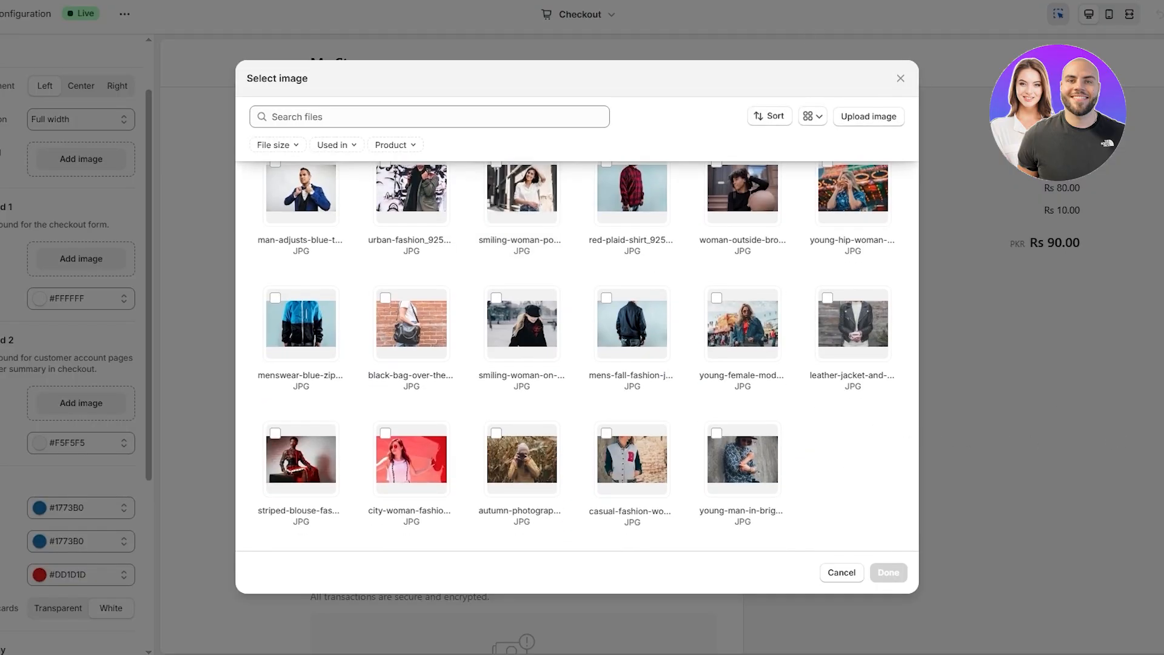
# Step: Open pexels.com in a new browser tab and look through its free stock photos
pyautogui.hotkey('ctrl', 't')
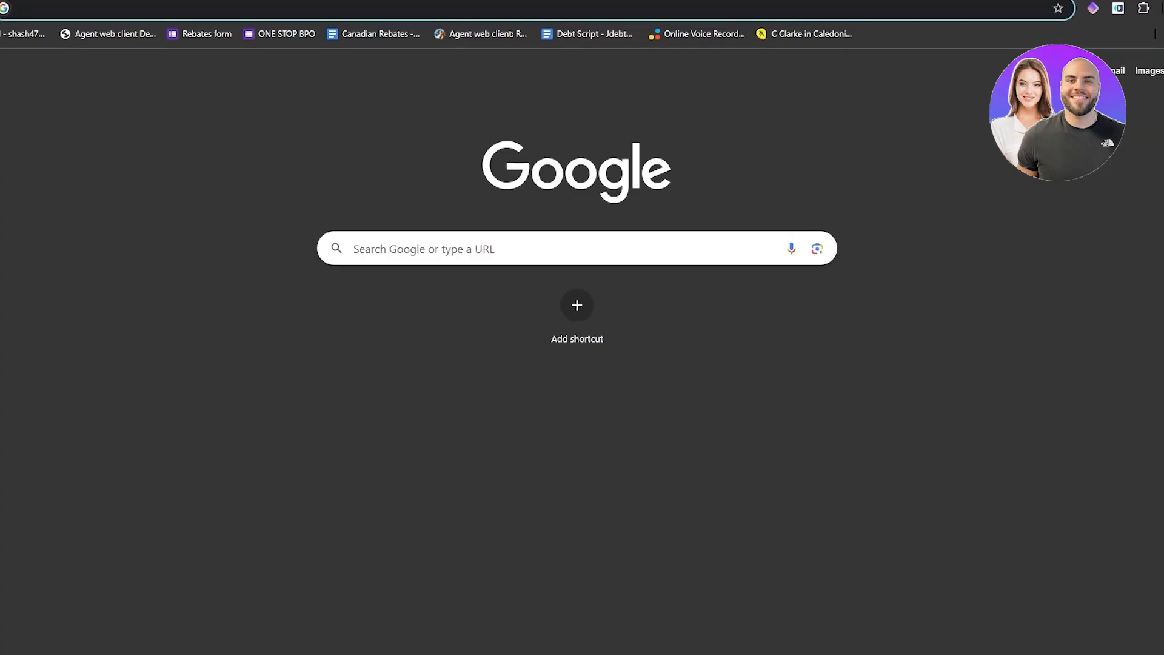
pyautogui.write('p')
pyautogui.write('exels.com')
pyautogui.press('Return')
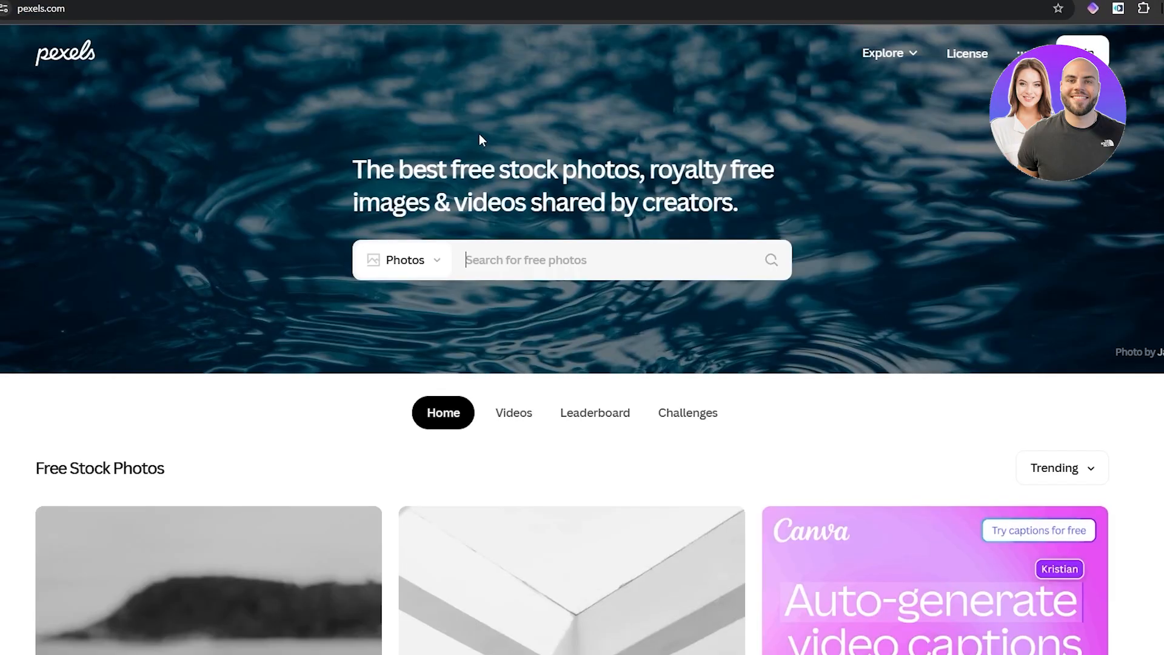
pyautogui.scroll(-15, 93, 372)
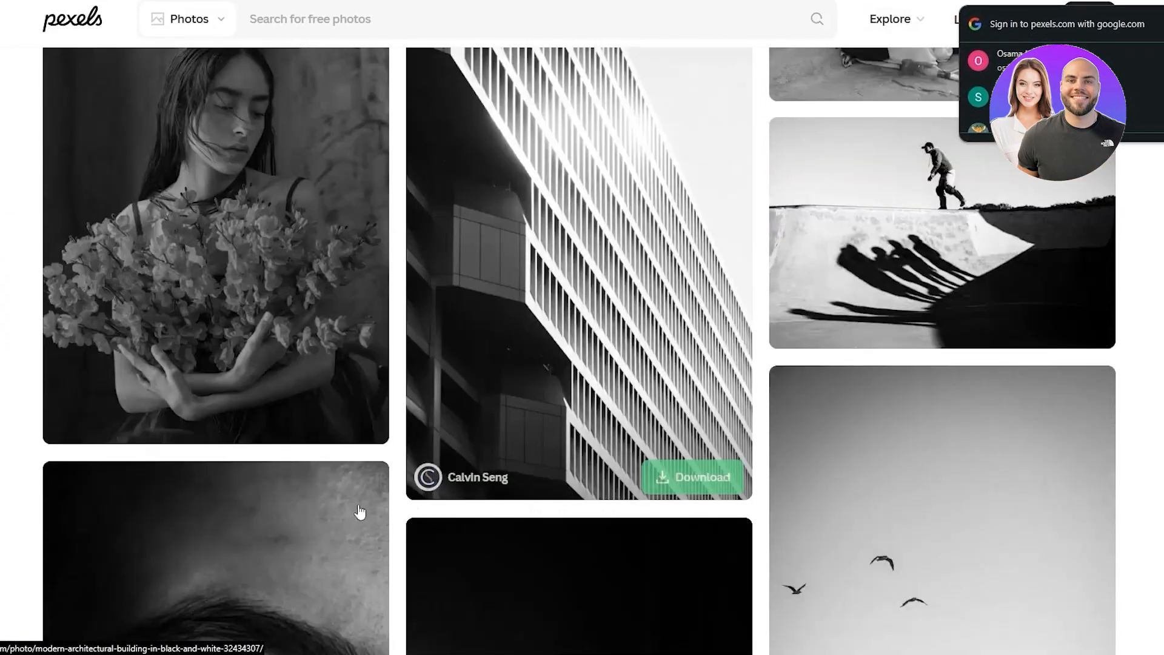
pyautogui.scroll(2, 313, 513)
pyautogui.scroll(13, 313, 512)
# Step: Search Pexels for check out photos
pyautogui.click(434, 226)
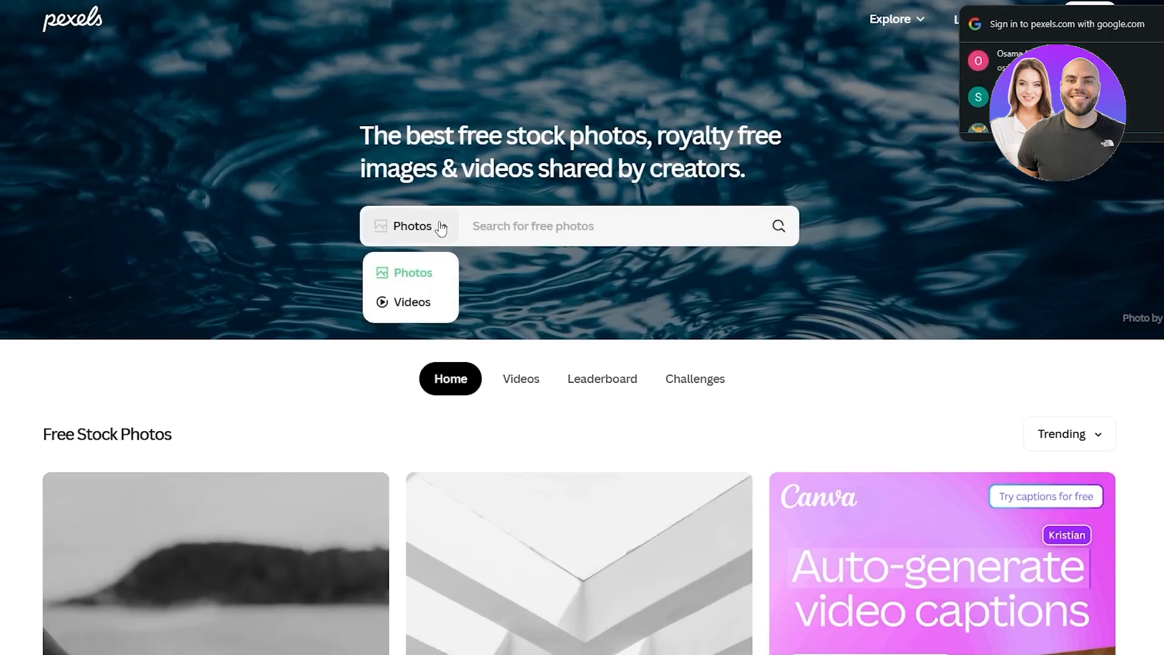
pyautogui.click(516, 219)
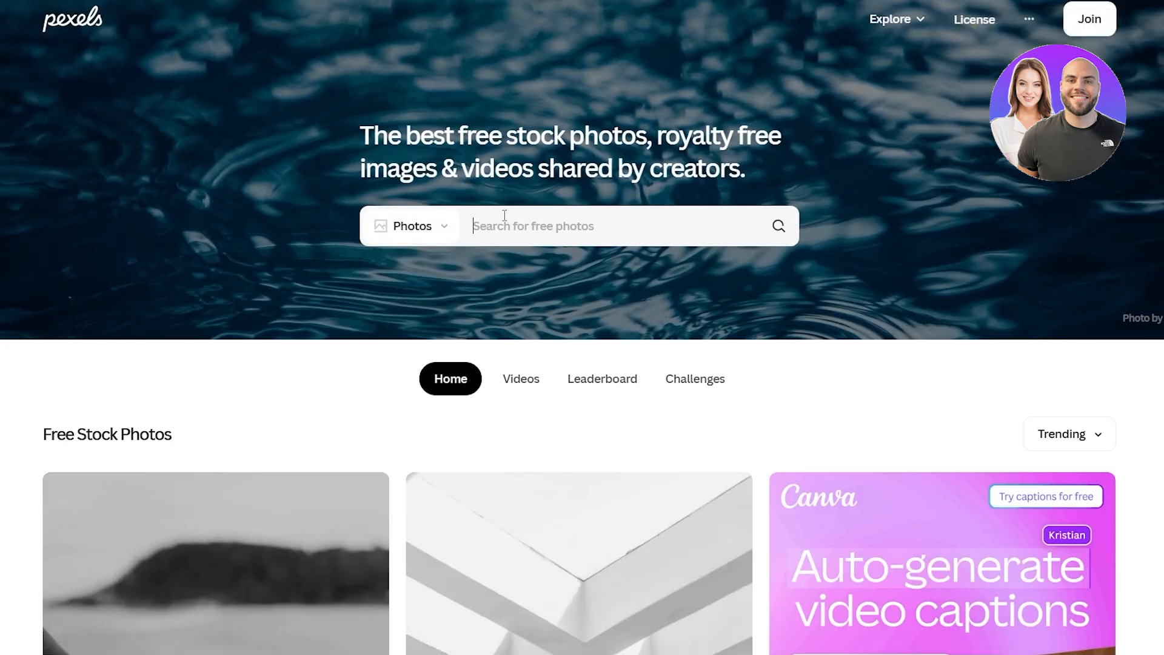
pyautogui.write('ch')
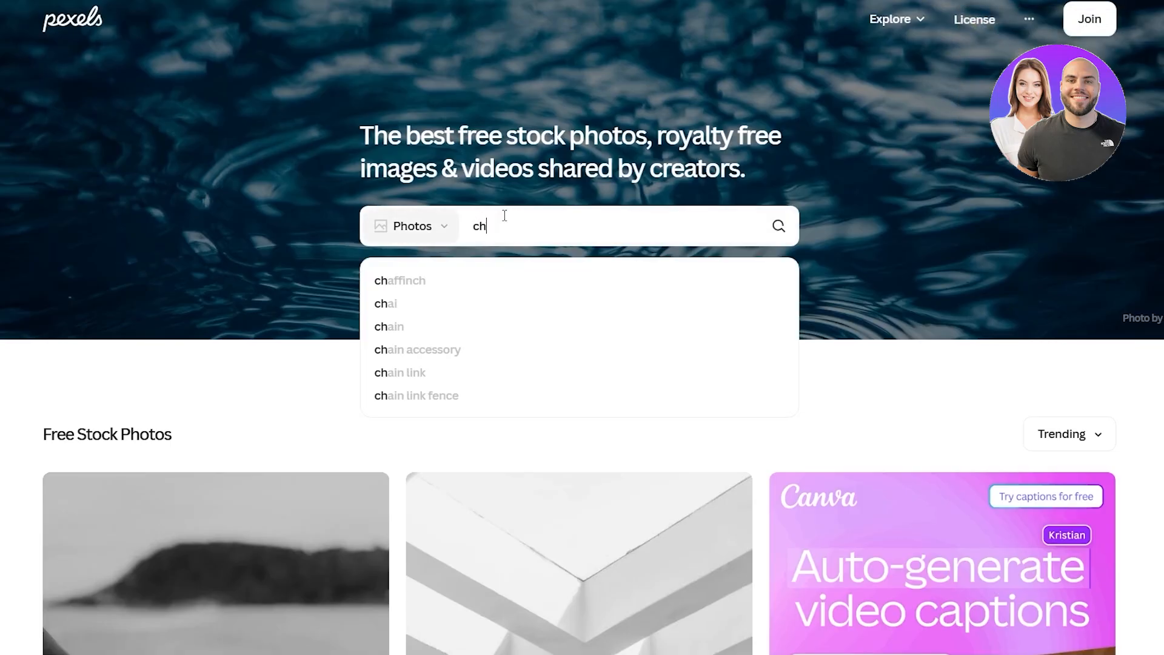
pyautogui.write('eck out')
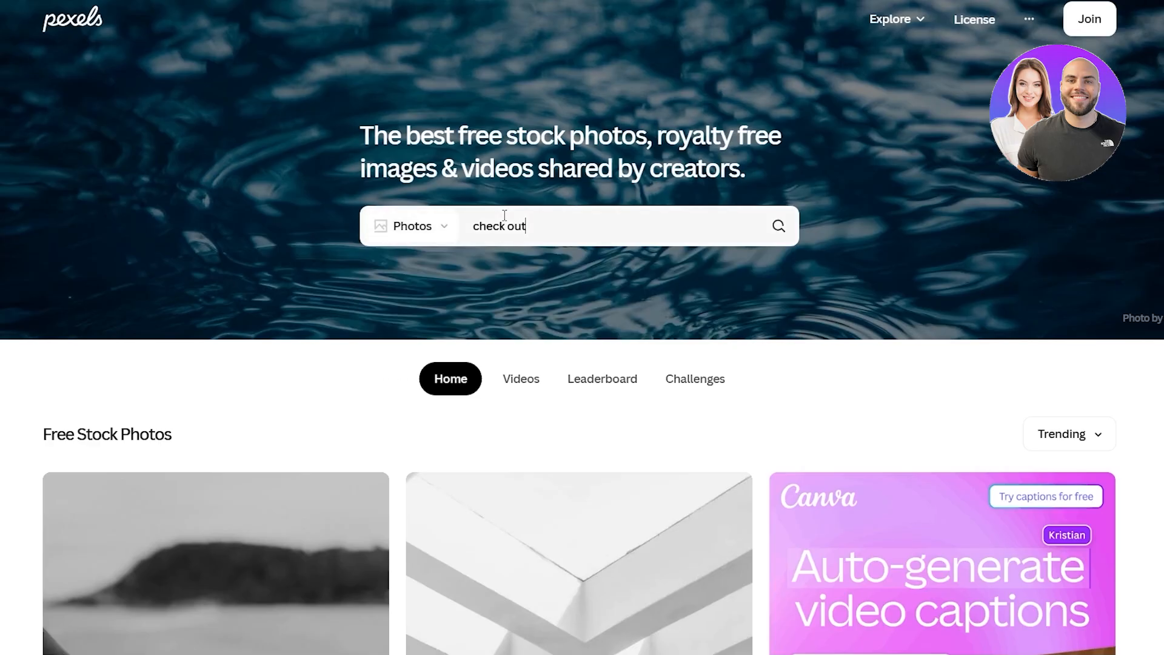
pyautogui.press('Return')
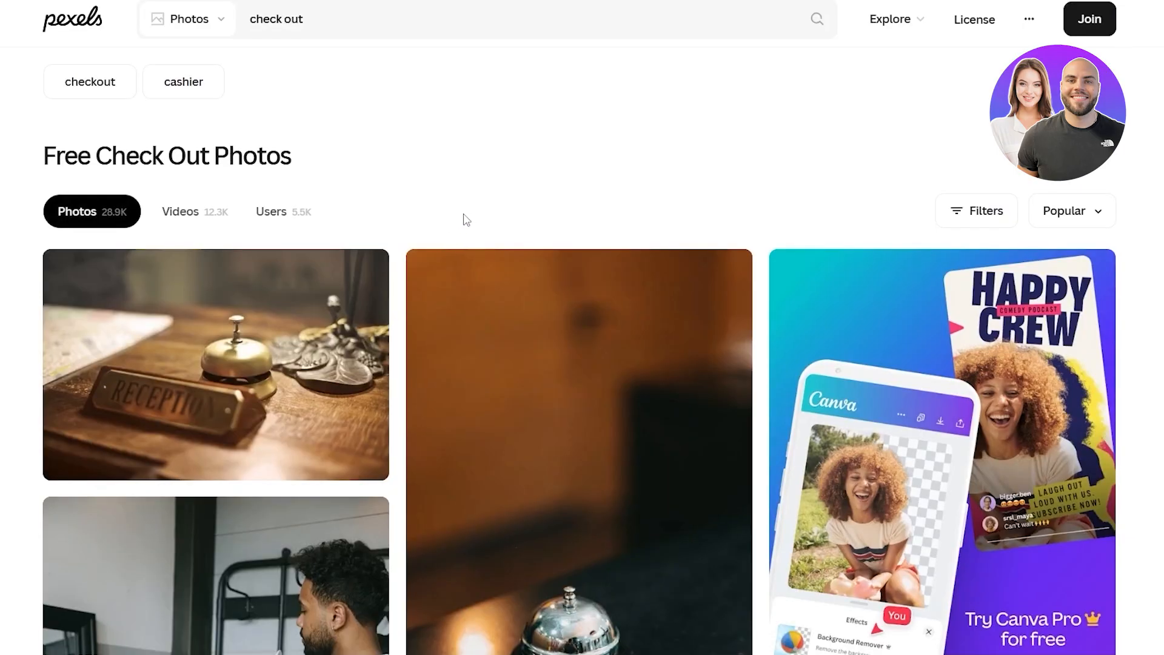
# Step: Look through the check out photo results for images suitable as a checkout background
pyautogui.scroll(-7, 463, 219)
pyautogui.scroll(4, 1100, 308)
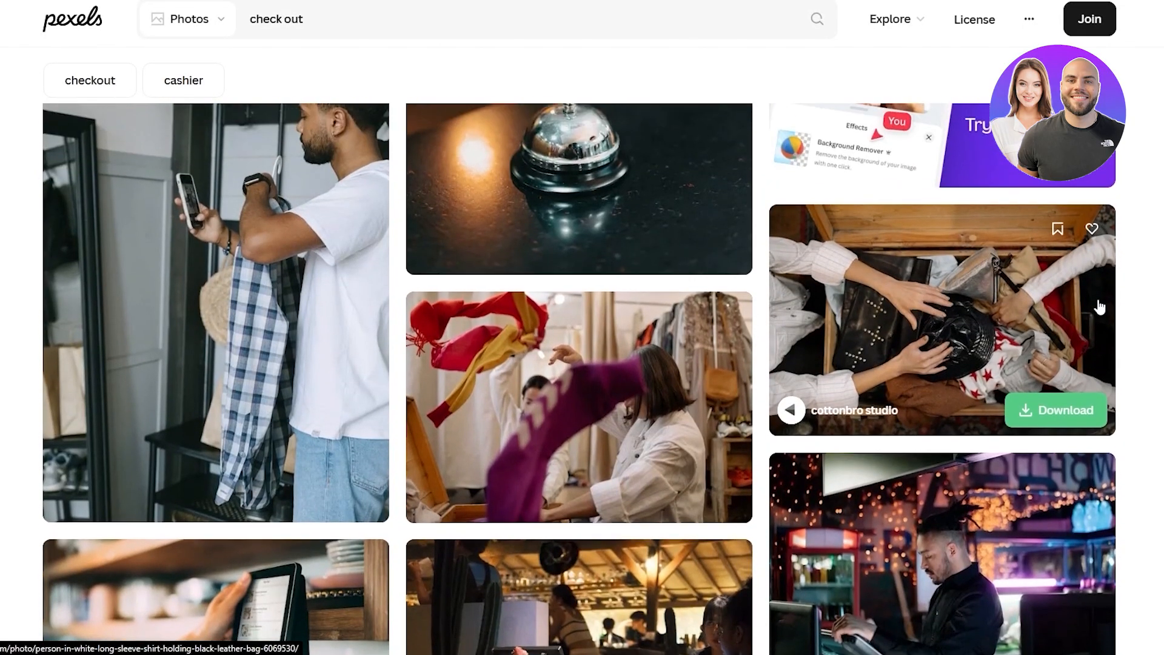
pyautogui.scroll(-6, 666, 510)
pyautogui.scroll(-10, 656, 489)
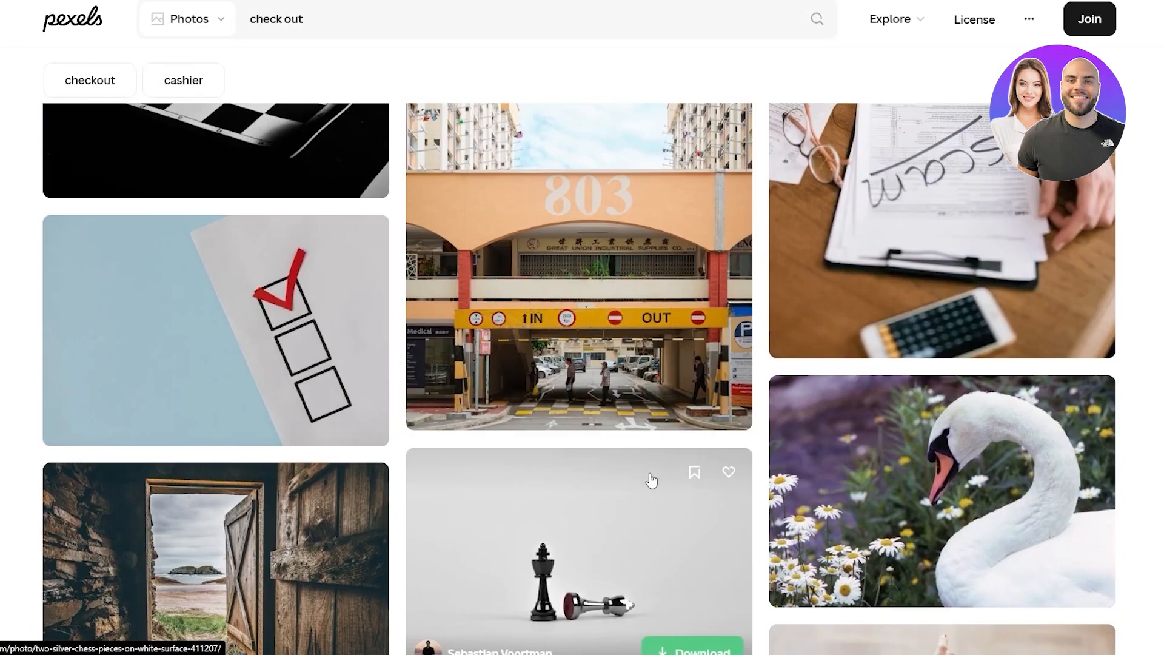
pyautogui.scroll(7, 476, 388)
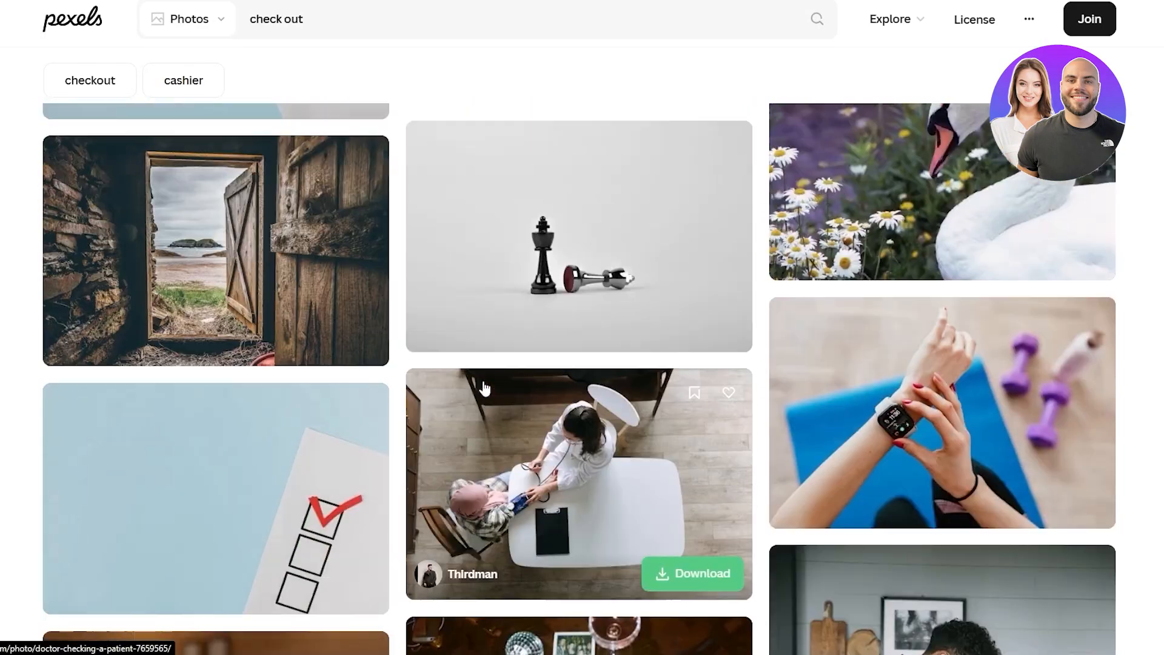
pyautogui.scroll(-15, 1079, 475)
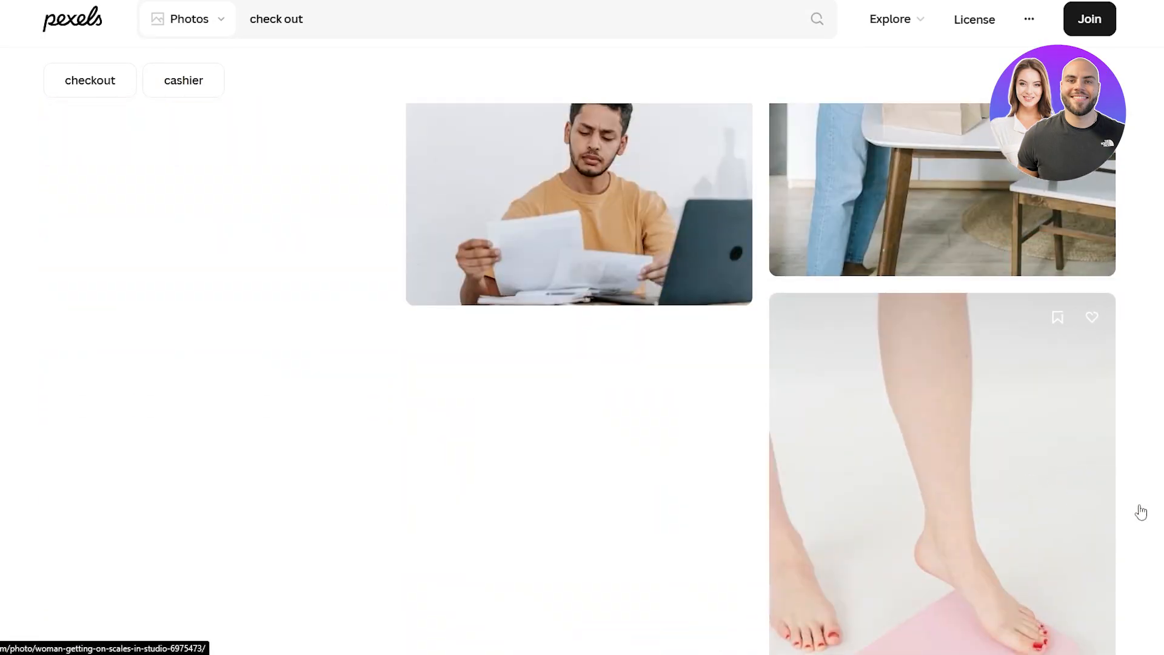
pyautogui.scroll(10, 1141, 512)
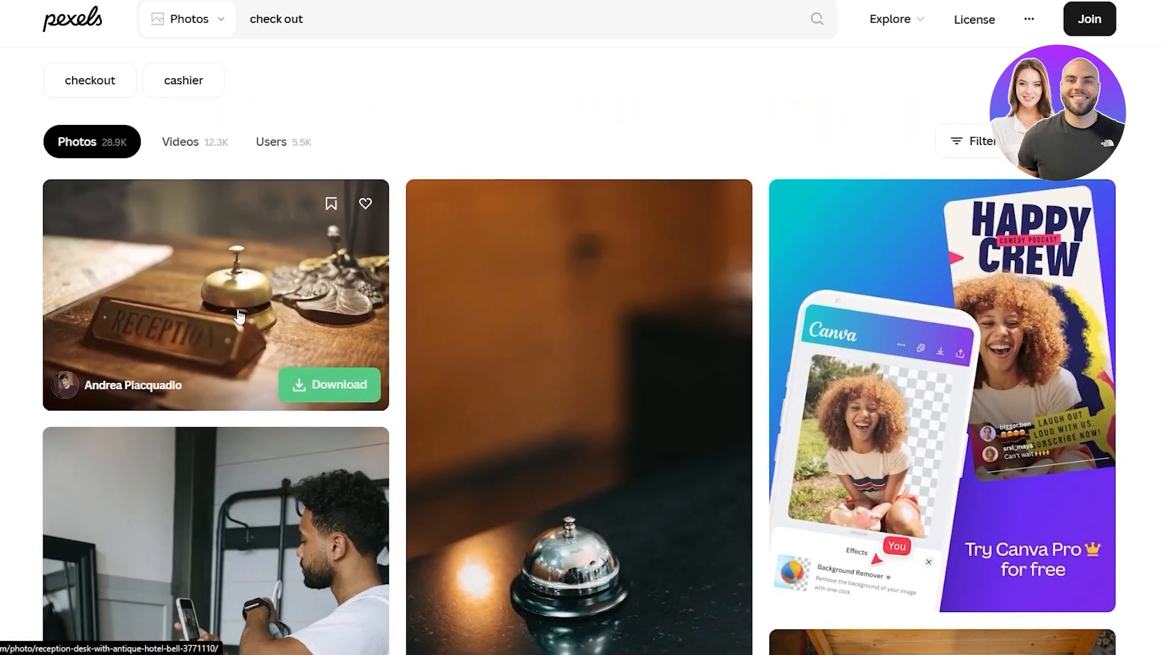
pyautogui.scroll(-5, 241, 316)
pyautogui.scroll(-3, 258, 322)
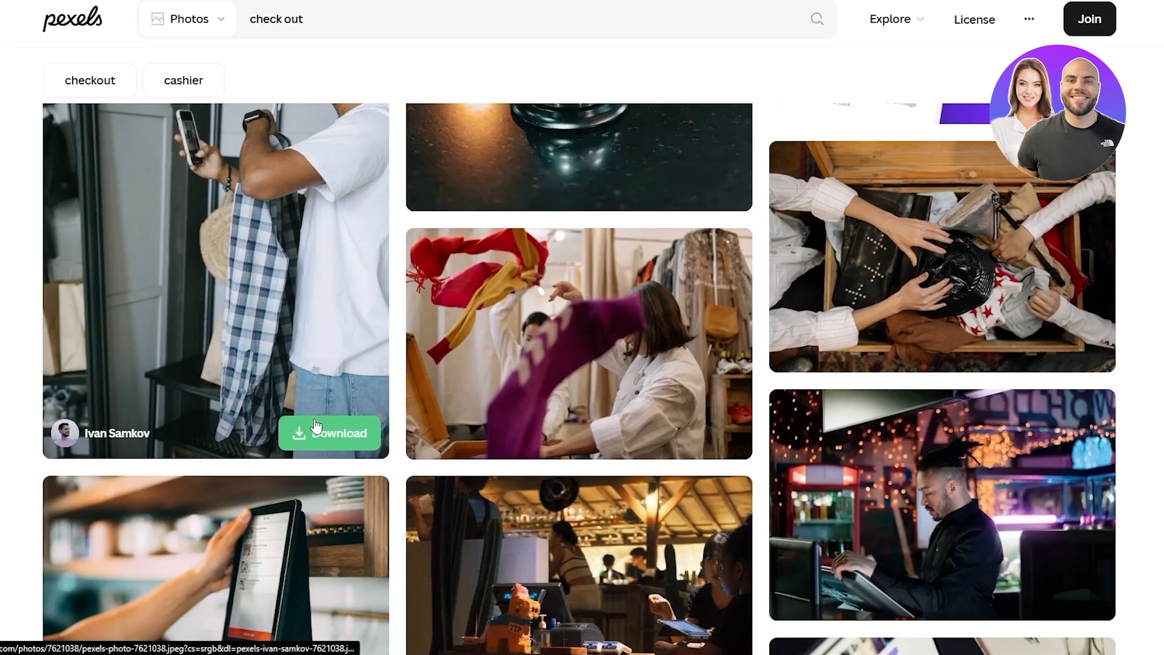
pyautogui.scroll(-3, 306, 455)
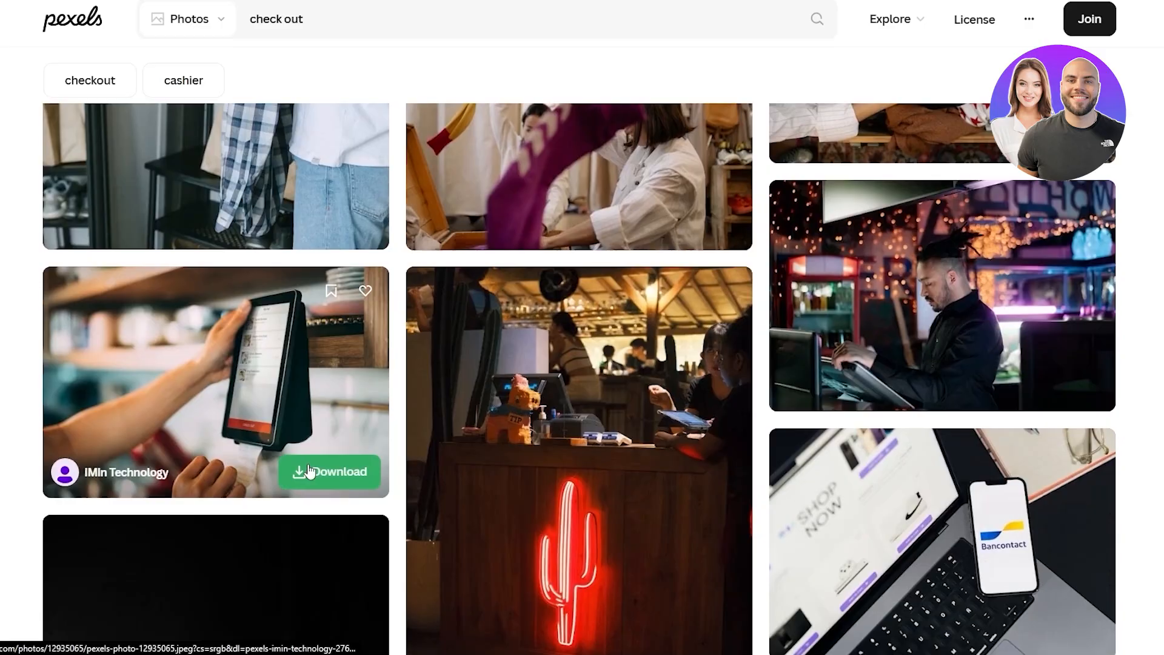
# Step: Download the photo of a hand holding a payment device and save it as pexels-imin-technology-276315592-12935065.jpg
pyautogui.click(310, 472)
pyautogui.click(350, 447)
pyautogui.scroll(-5, 350, 447)
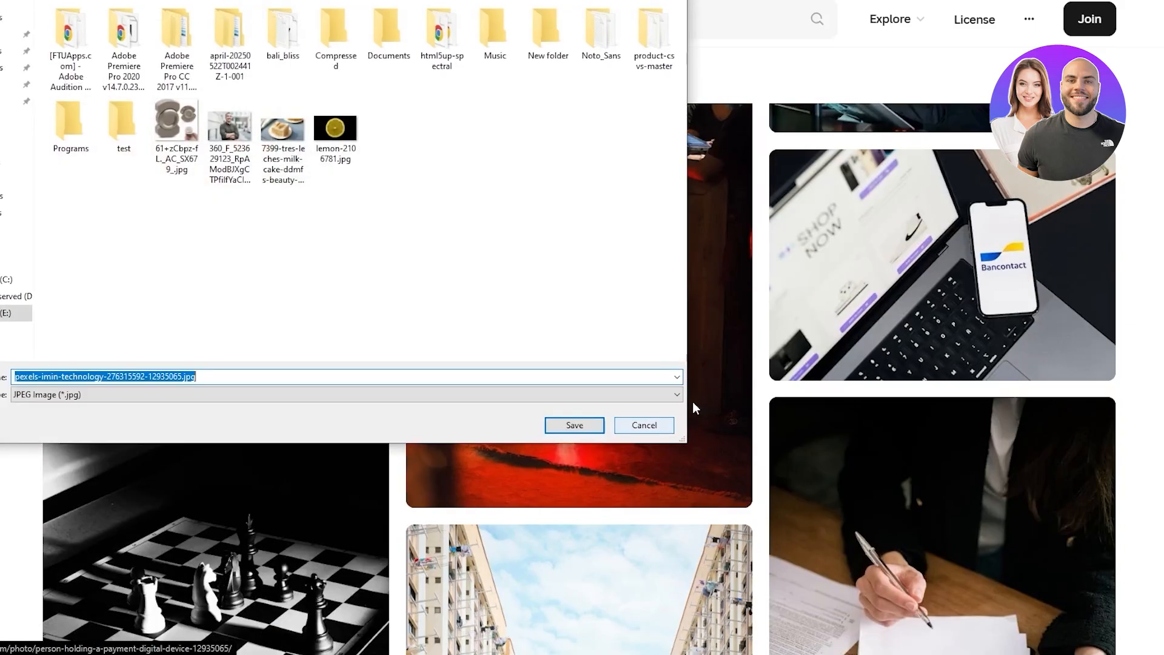
pyautogui.click(574, 425)
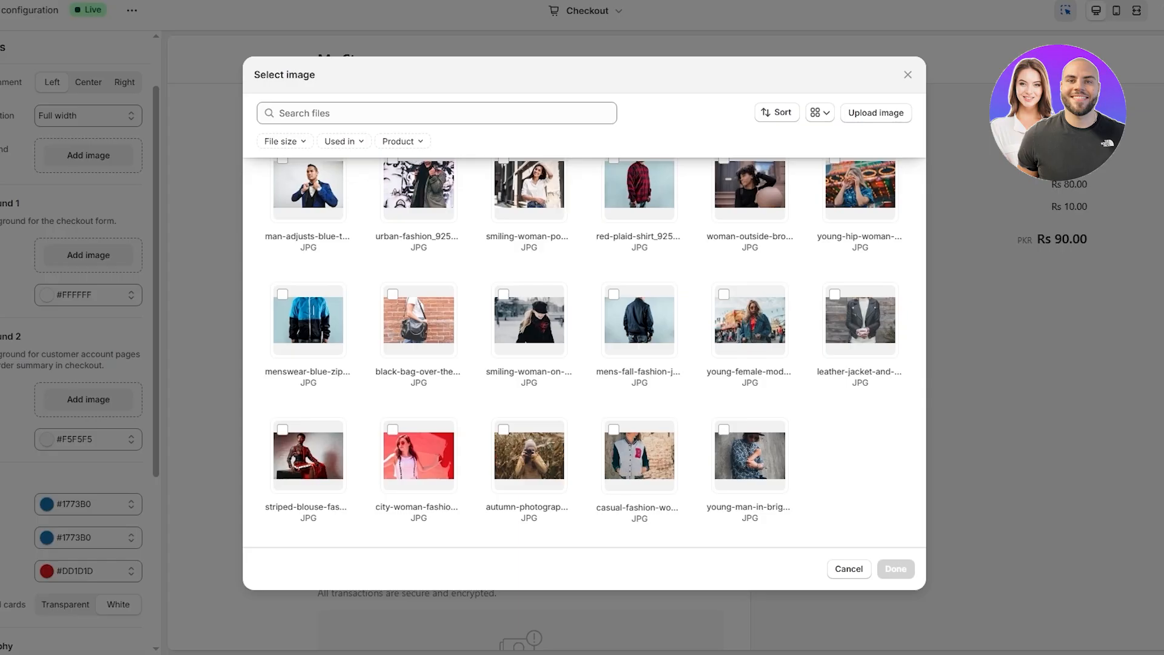
# Step: Return to the store's image selection and upload the downloaded neon cactus and payment device photos
pyautogui.scroll(5, 548, 323)
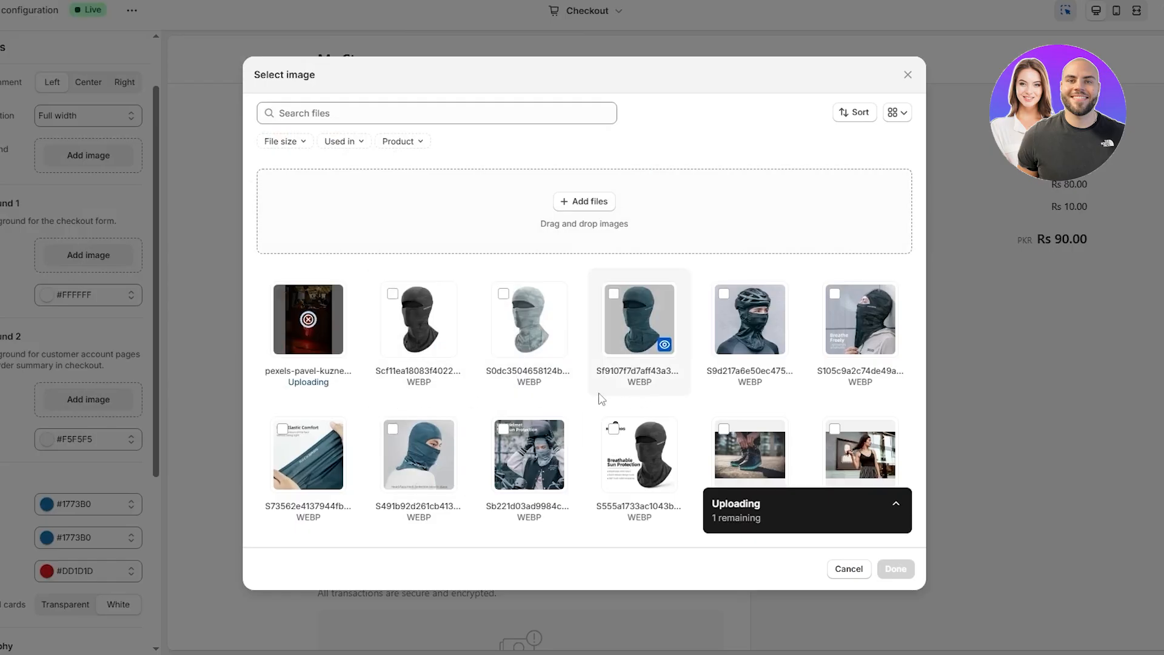
pyautogui.click(521, 218)
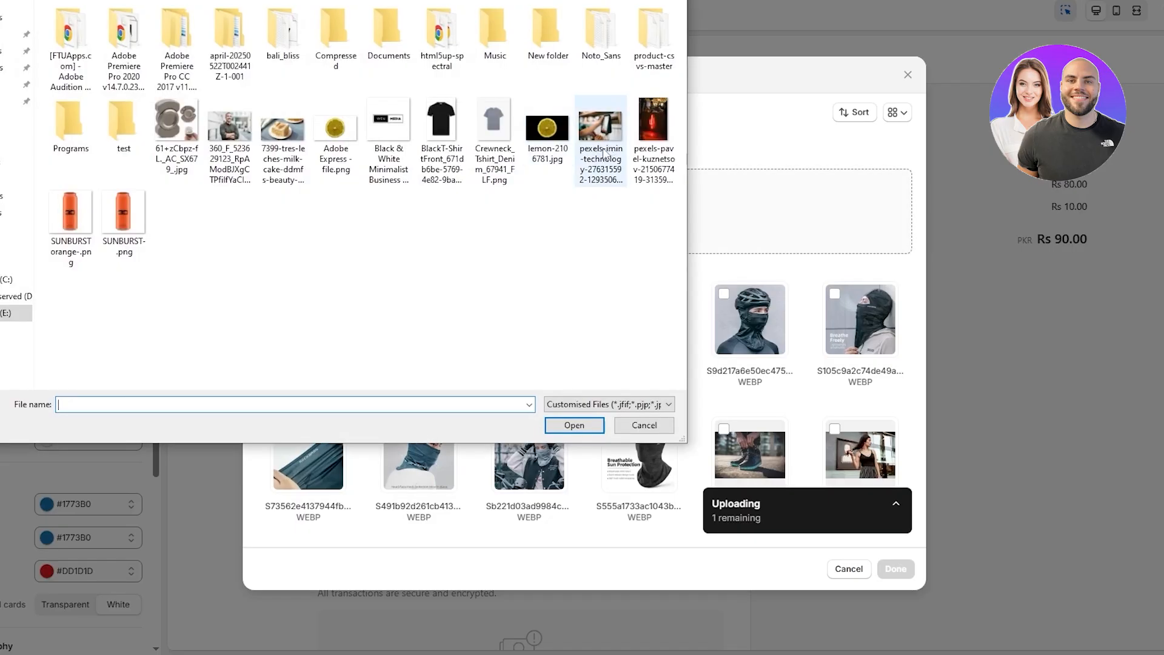
pyautogui.doubleClick(604, 155)
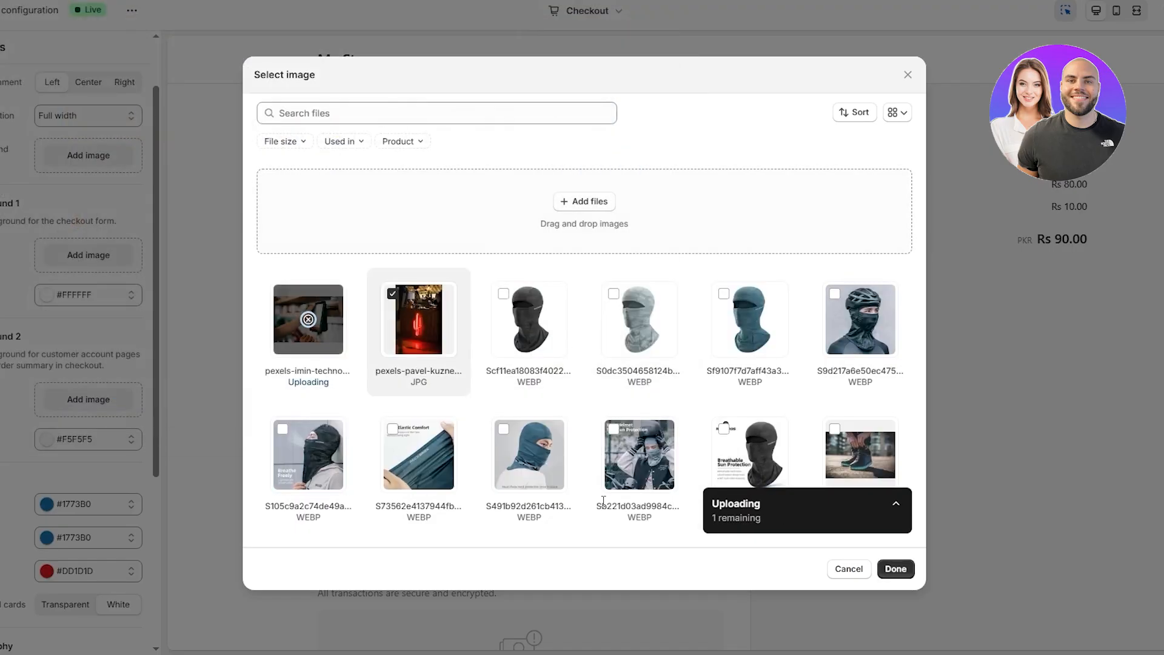
# Step: Apply the uploaded neon cactus photo as the Background 1 image of the checkout form
pyautogui.click(435, 324)
pyautogui.click(435, 324)
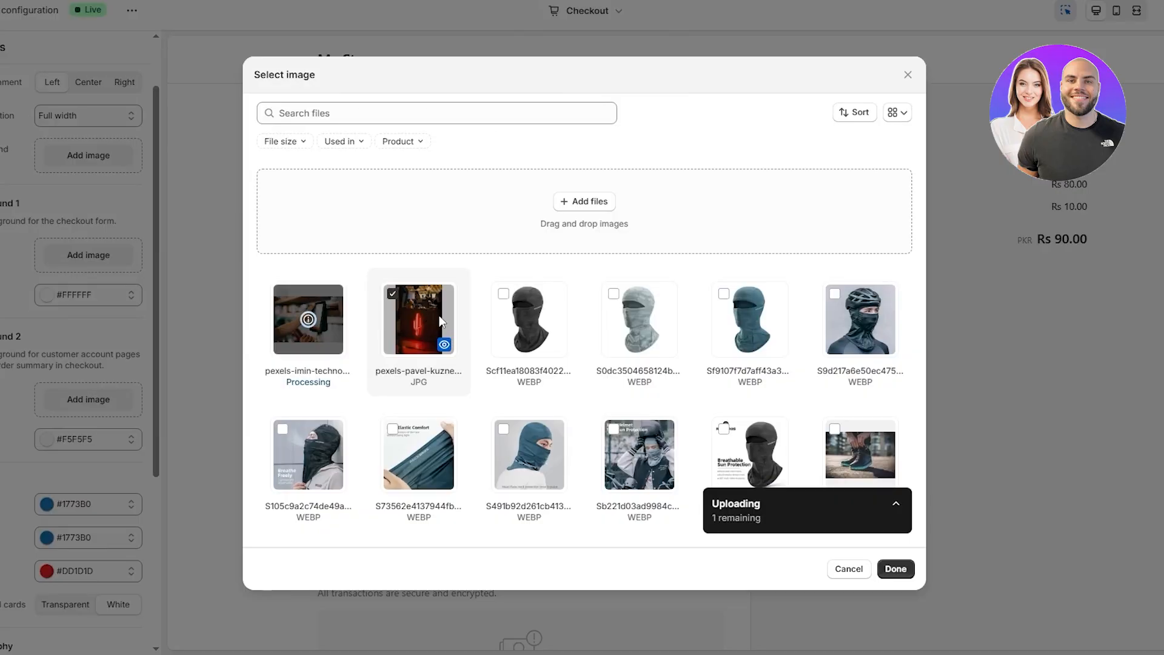
pyautogui.click(896, 569)
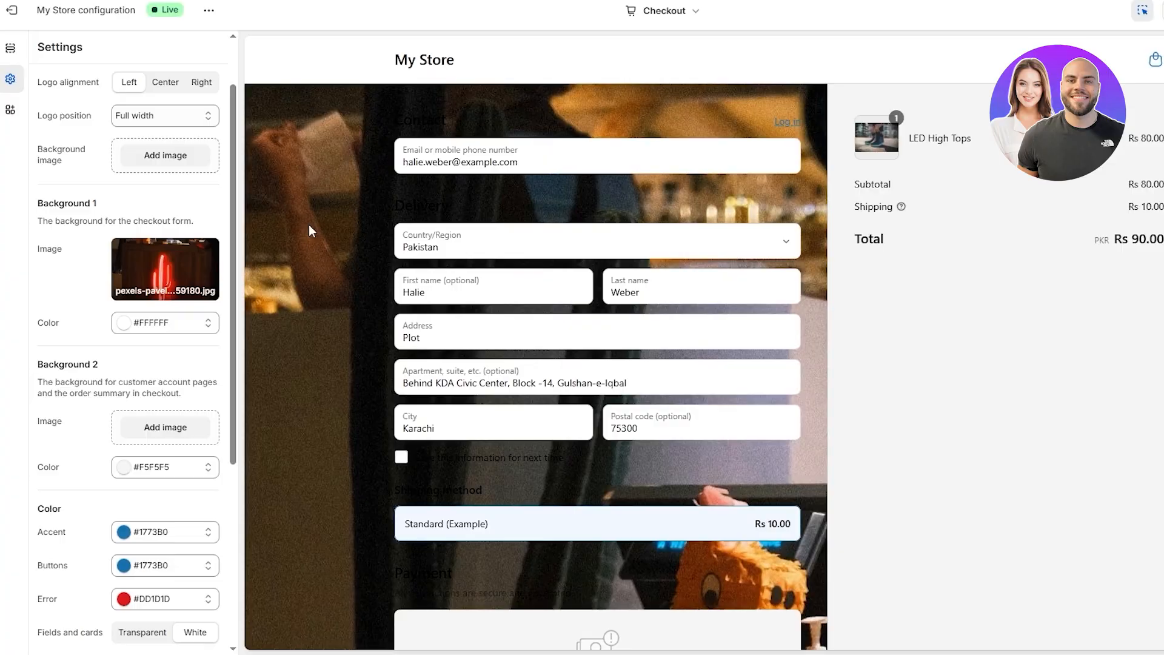
# Step: Try adjusting the Background 1 color of the checkout form, ending on #FFFFFF
pyautogui.scroll(-4, 307, 226)
pyautogui.scroll(4, 622, 117)
pyautogui.scroll(-1, 126, 329)
pyautogui.scroll(2, 128, 436)
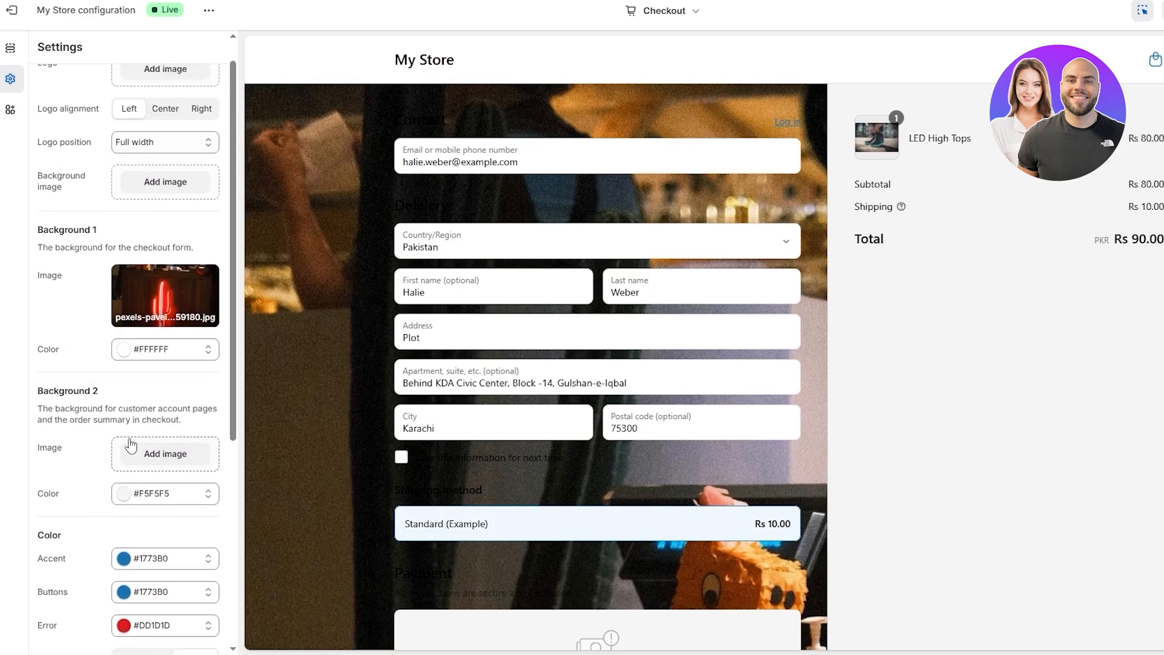
pyautogui.scroll(-2, 101, 371)
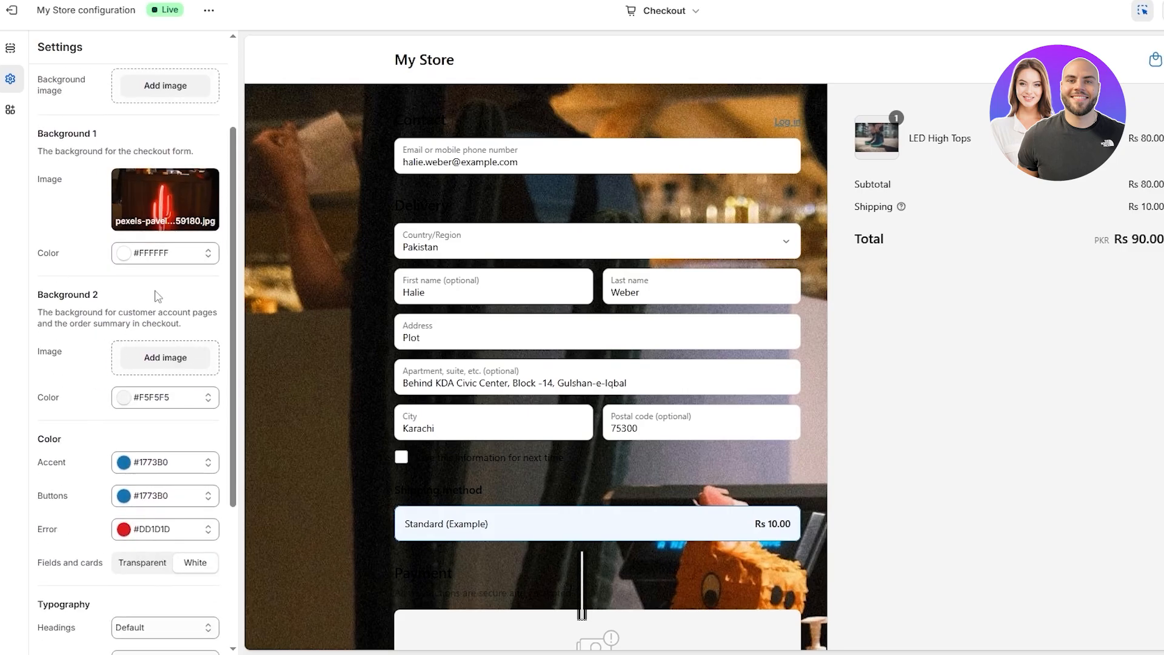
pyautogui.click(175, 255)
pyautogui.moveTo(195, 339); pyautogui.dragTo(7, 271)
pyautogui.click(7, 271)
pyautogui.scroll(-1, 79, 310)
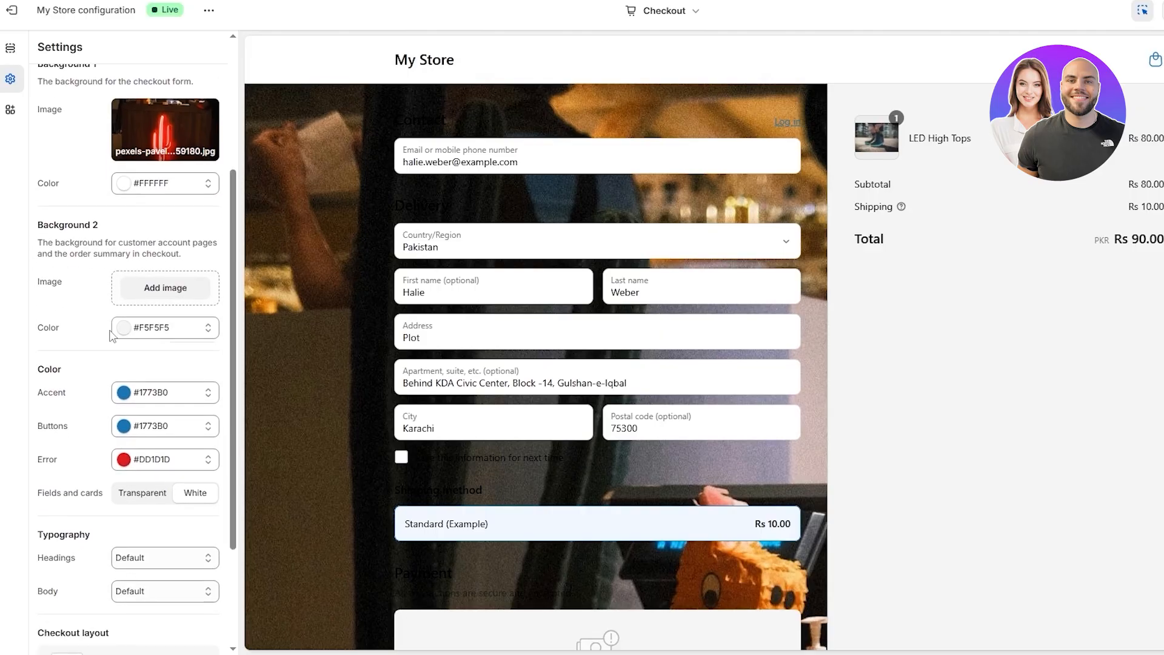
# Step: Set the Background 2 color for customer account pages and the order summary to #FFFFFF
pyautogui.click(139, 333)
pyautogui.moveTo(153, 390); pyautogui.dragTo(86, 332)
pyautogui.click(73, 339)
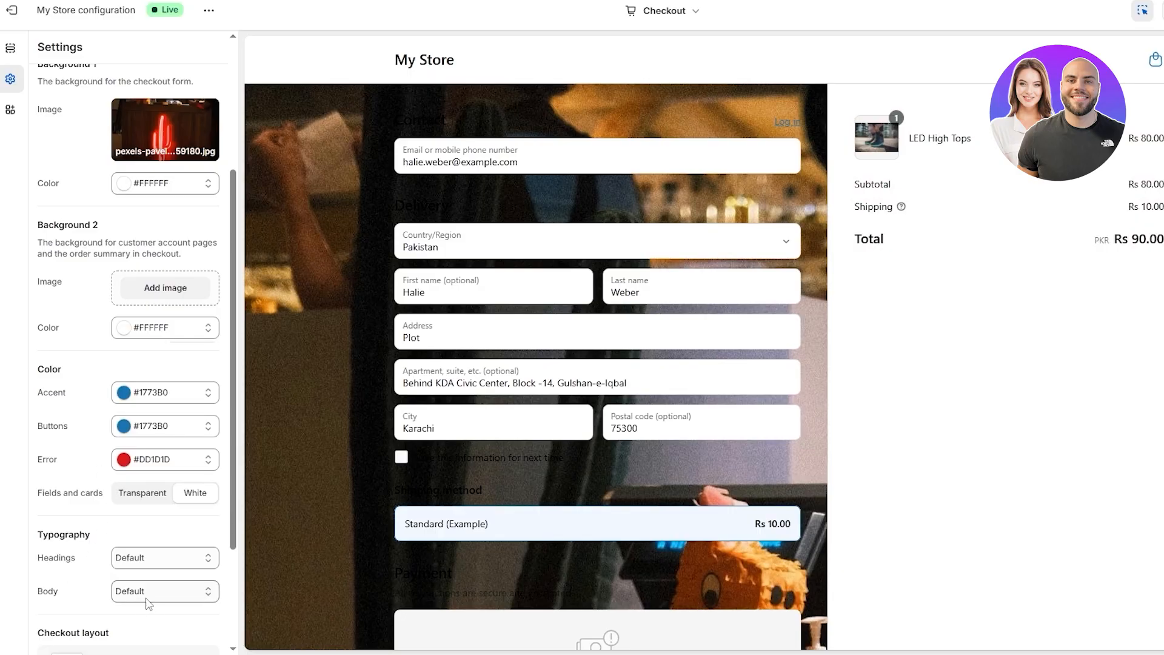
# Step: Look over the checkout settings and view the font choices for the typography headings
pyautogui.scroll(-2, 146, 600)
pyautogui.scroll(5, 143, 601)
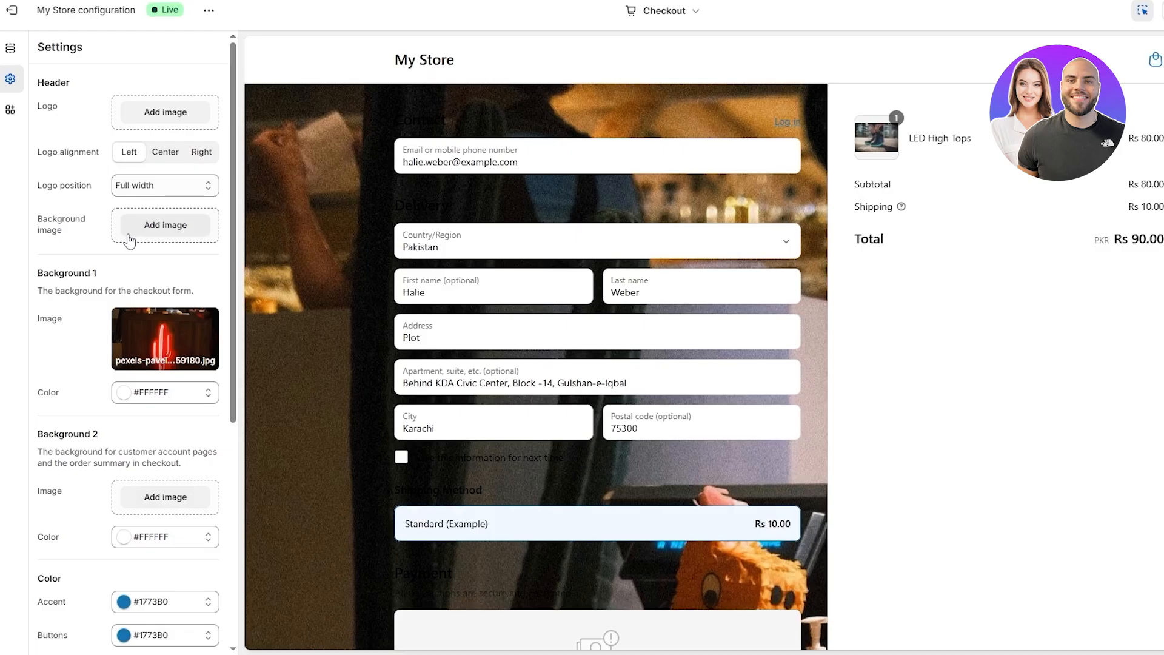
pyautogui.scroll(-1, 113, 315)
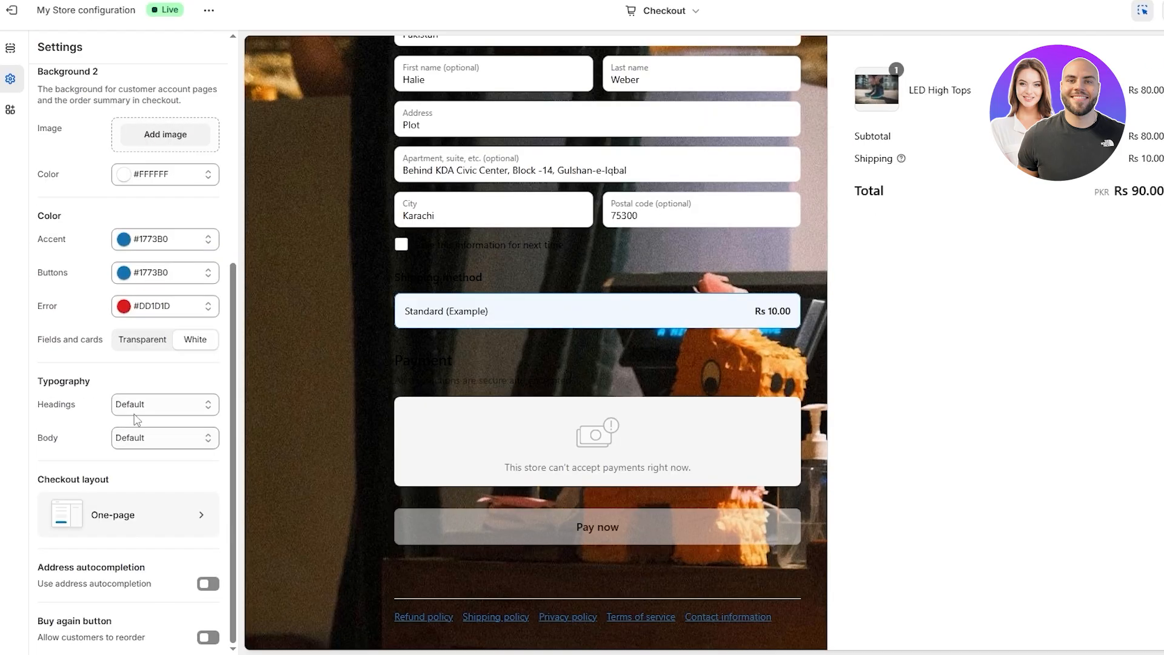
pyautogui.click(135, 412)
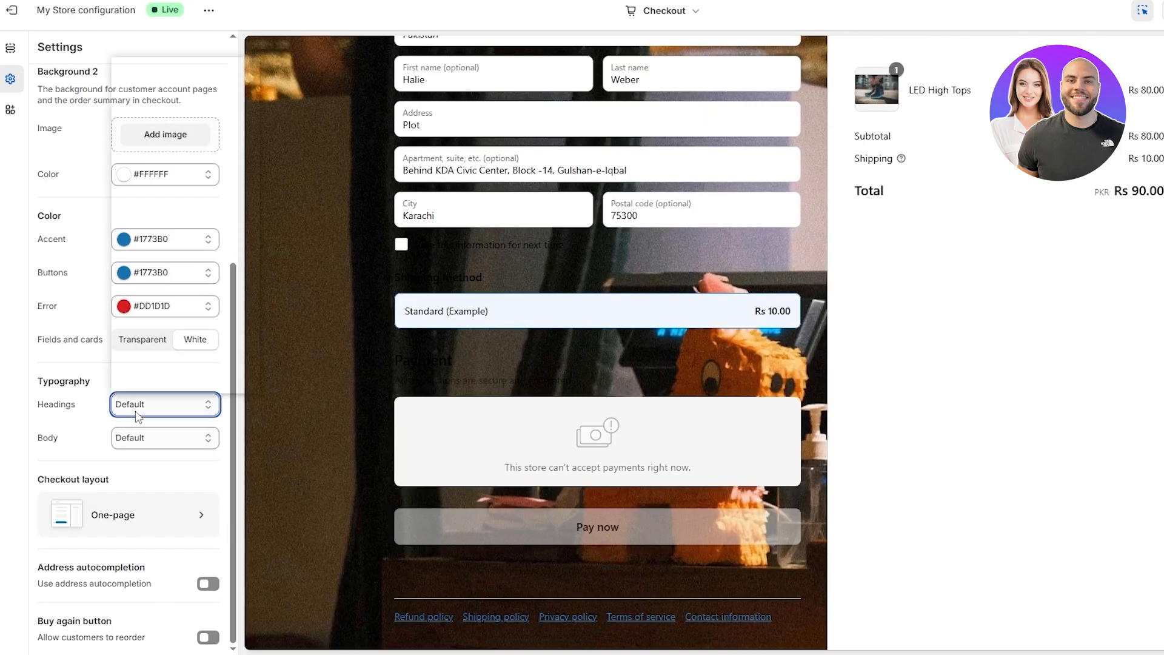
pyautogui.click(134, 414)
# Step: Try the Abel and Armata fonts for the checkout's body text
pyautogui.click(147, 446)
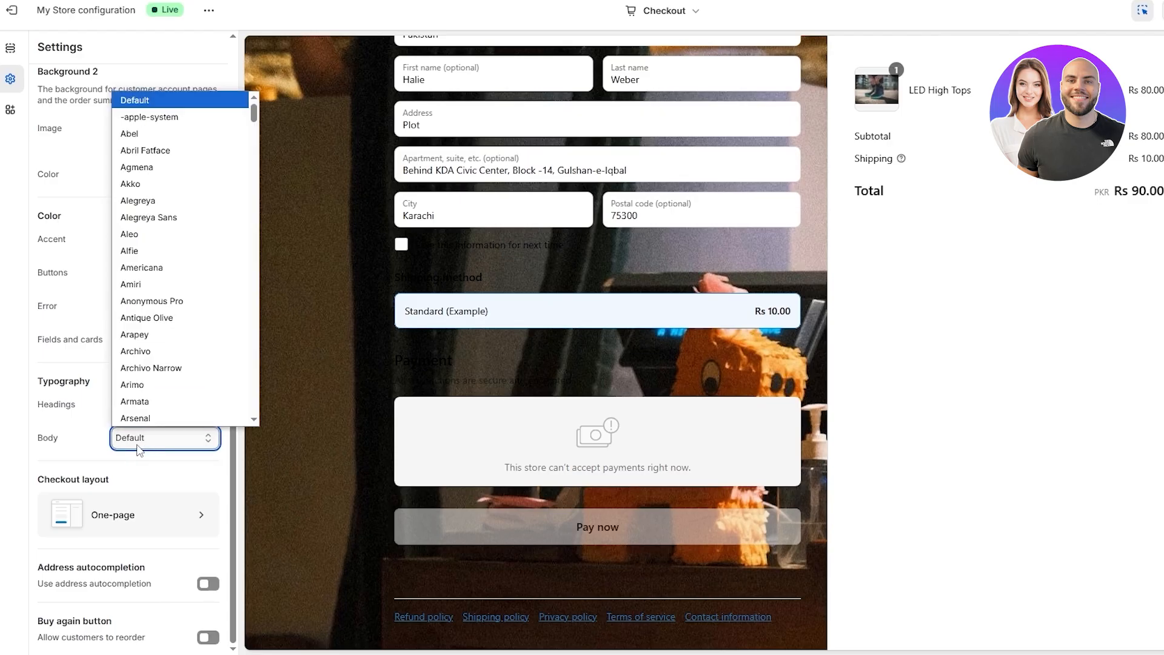
pyautogui.click(129, 134)
pyautogui.click(148, 439)
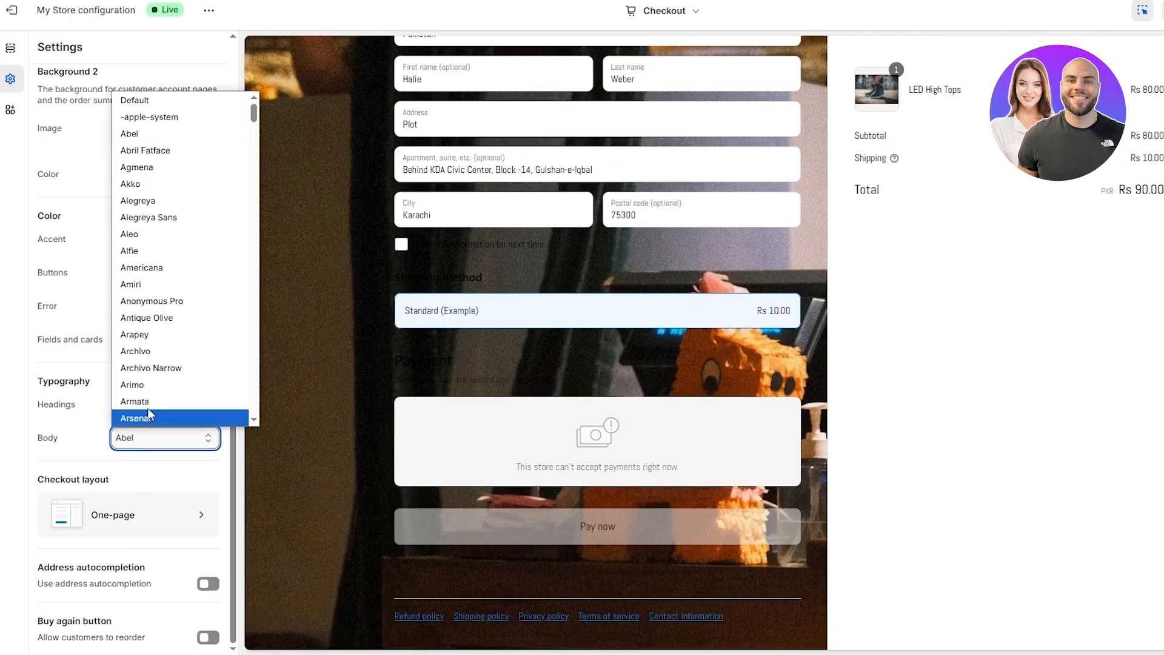
pyautogui.click(138, 402)
pyautogui.click(182, 449)
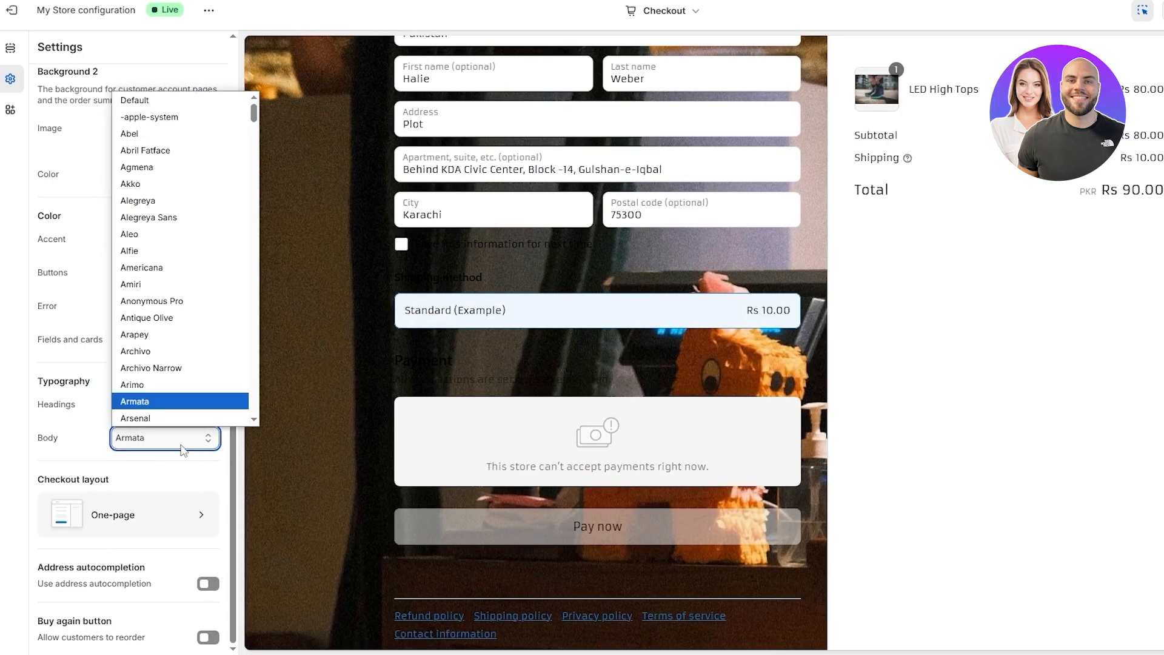
pyautogui.scroll(-5, 186, 421)
pyautogui.click(118, 448)
pyautogui.click(120, 445)
pyautogui.scroll(5, 121, 446)
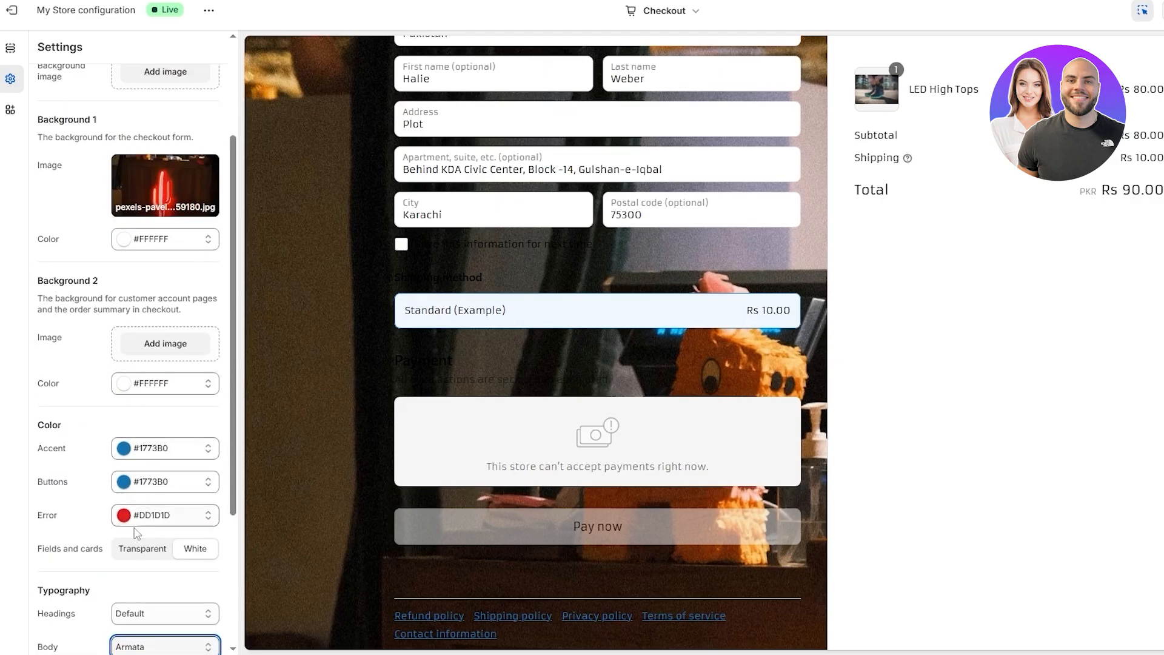
# Step: Reset the body typography font to Default
pyautogui.scroll(-1, 121, 546)
pyautogui.click(134, 548)
pyautogui.click(133, 576)
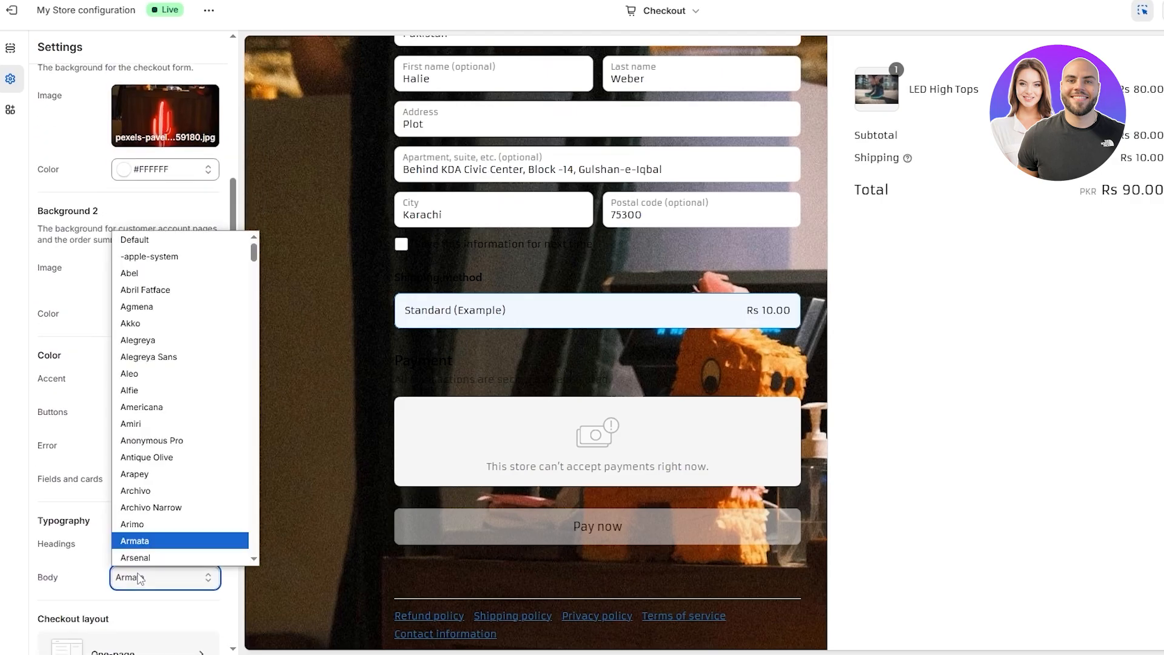
pyautogui.click(139, 239)
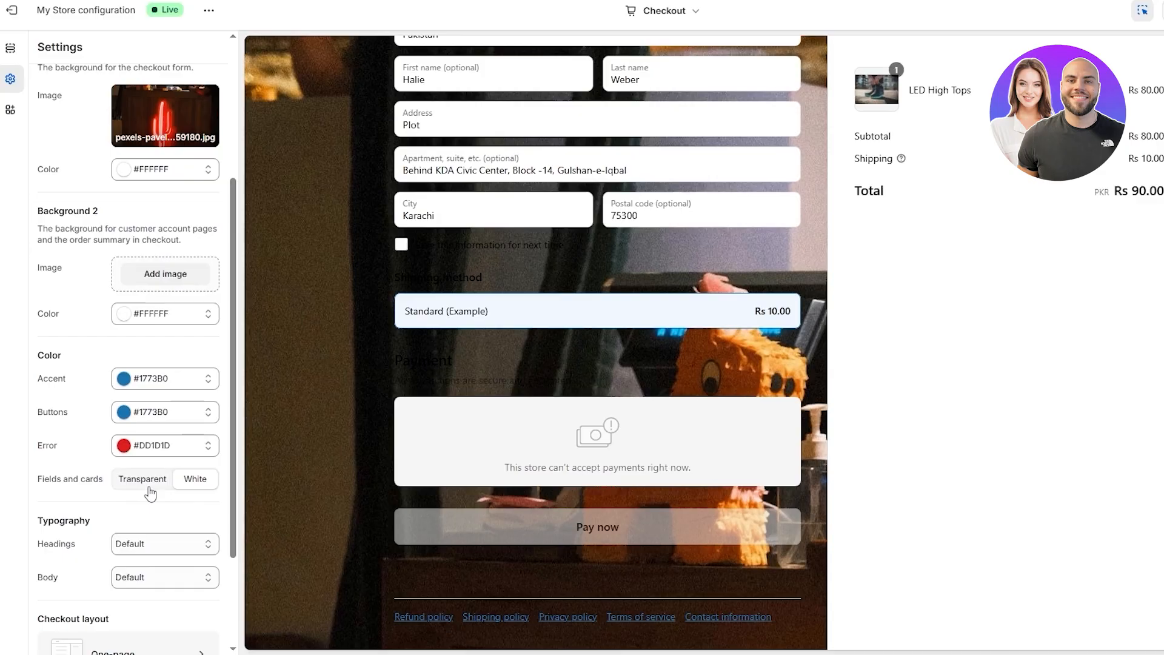
# Step: Try the Transparent style for fields and cards, restore White, and review the other checkout settings
pyautogui.click(131, 493)
pyautogui.click(188, 485)
pyautogui.scroll(-2, 161, 522)
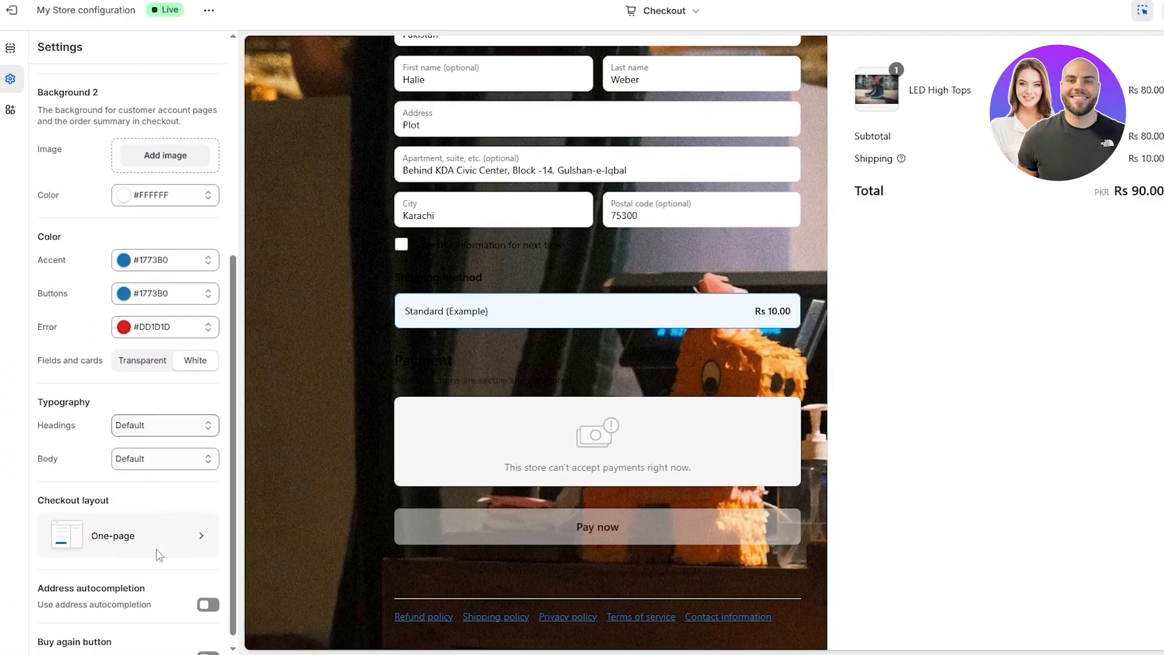
pyautogui.scroll(5, 156, 551)
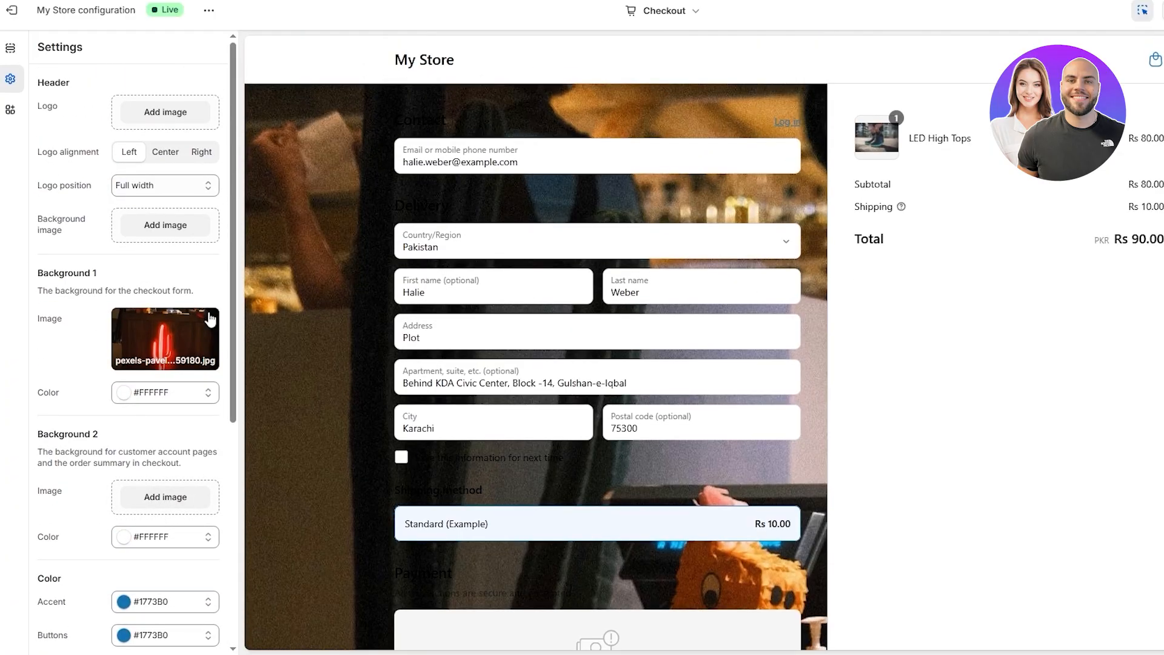
pyautogui.scroll(-3, 182, 390)
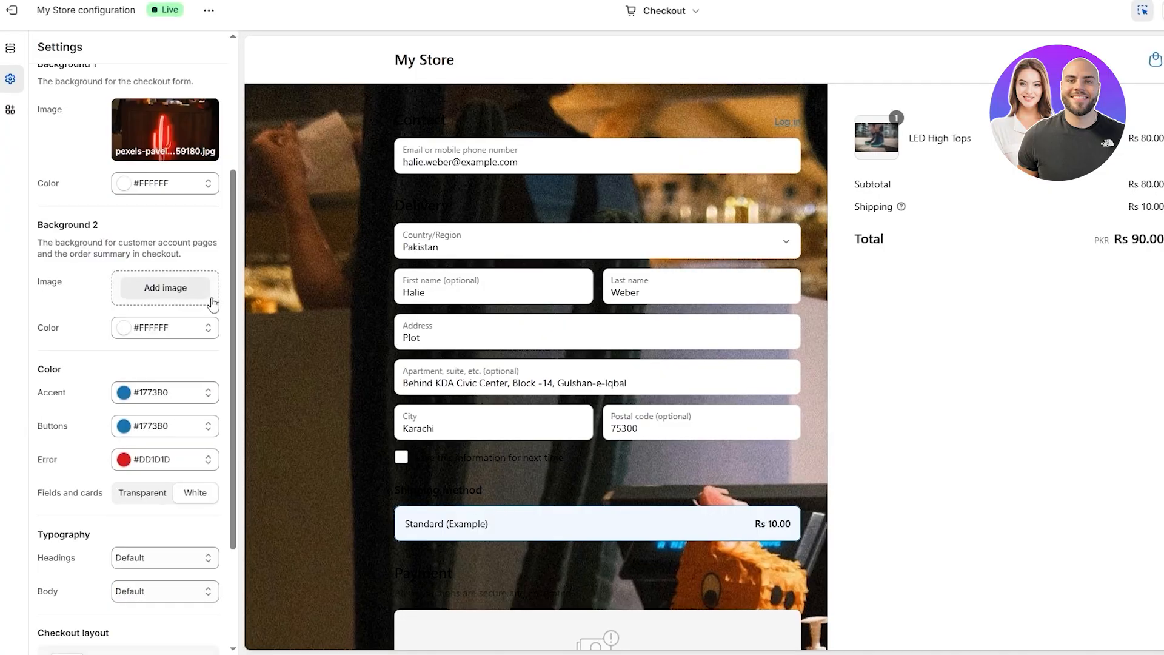
# Step: Change the Background 1 image to the pexels-imin-techno JPG and check it in the checkout preview
pyautogui.scroll(3, 214, 303)
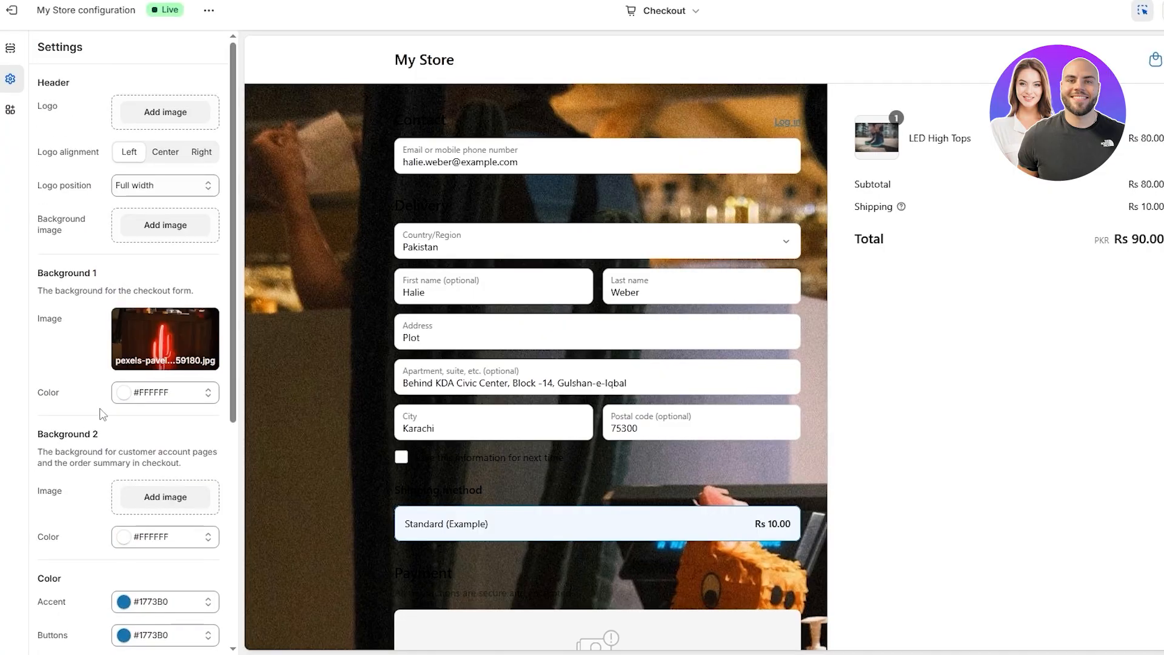
pyautogui.click(171, 337)
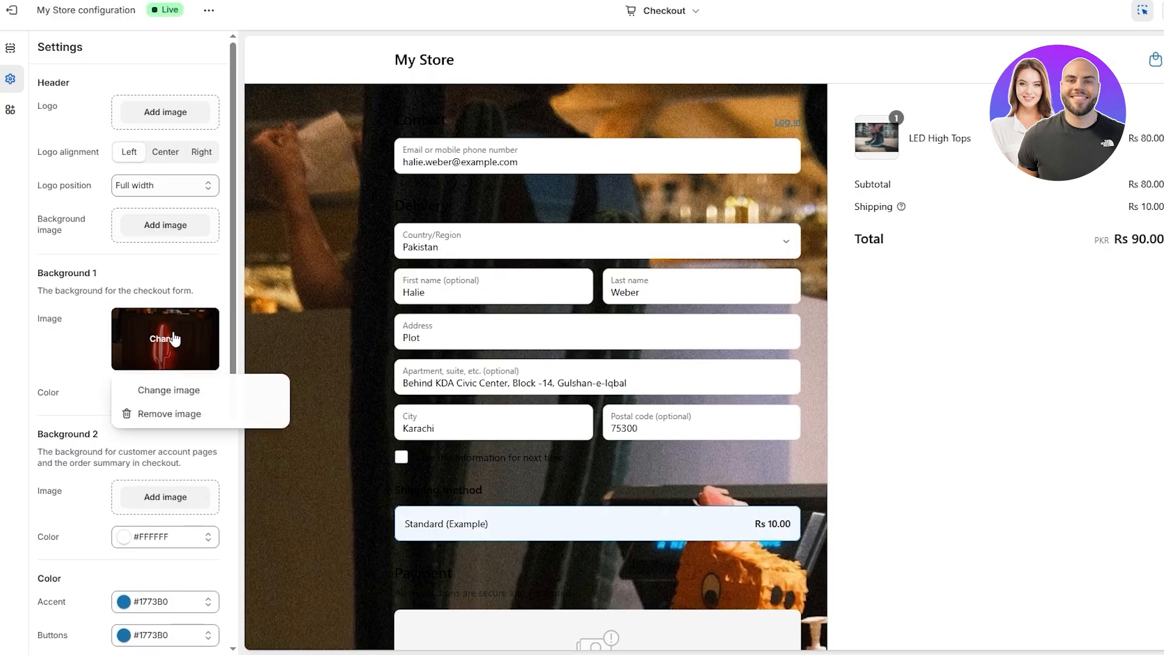
pyautogui.click(241, 391)
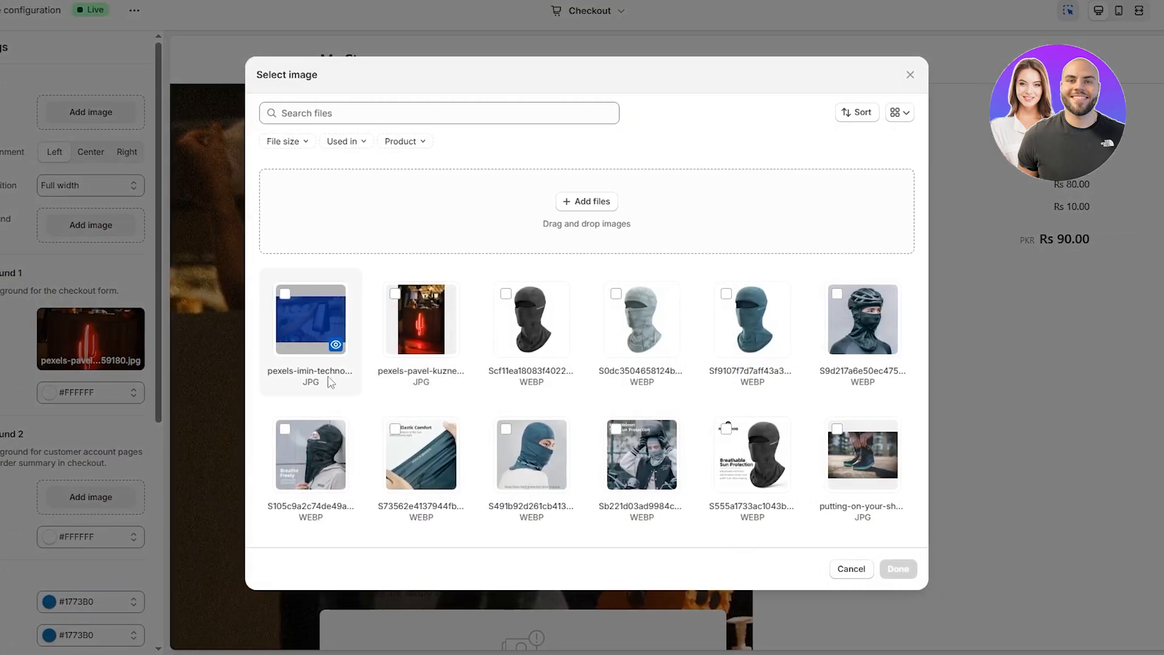
pyautogui.click(308, 355)
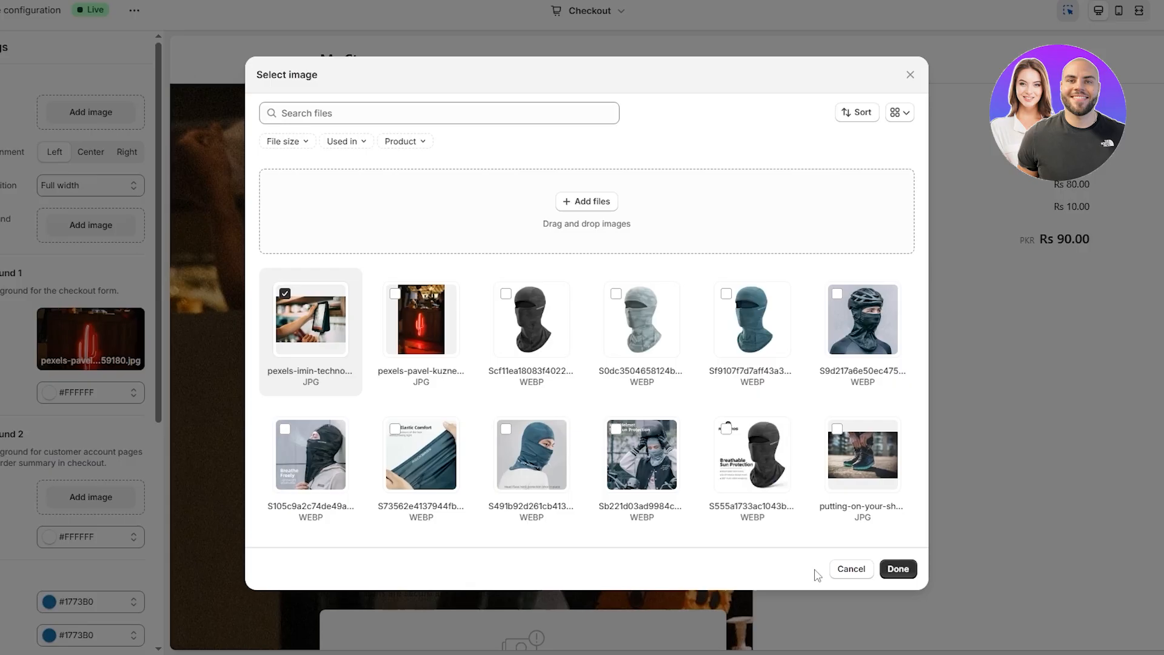
pyautogui.click(898, 569)
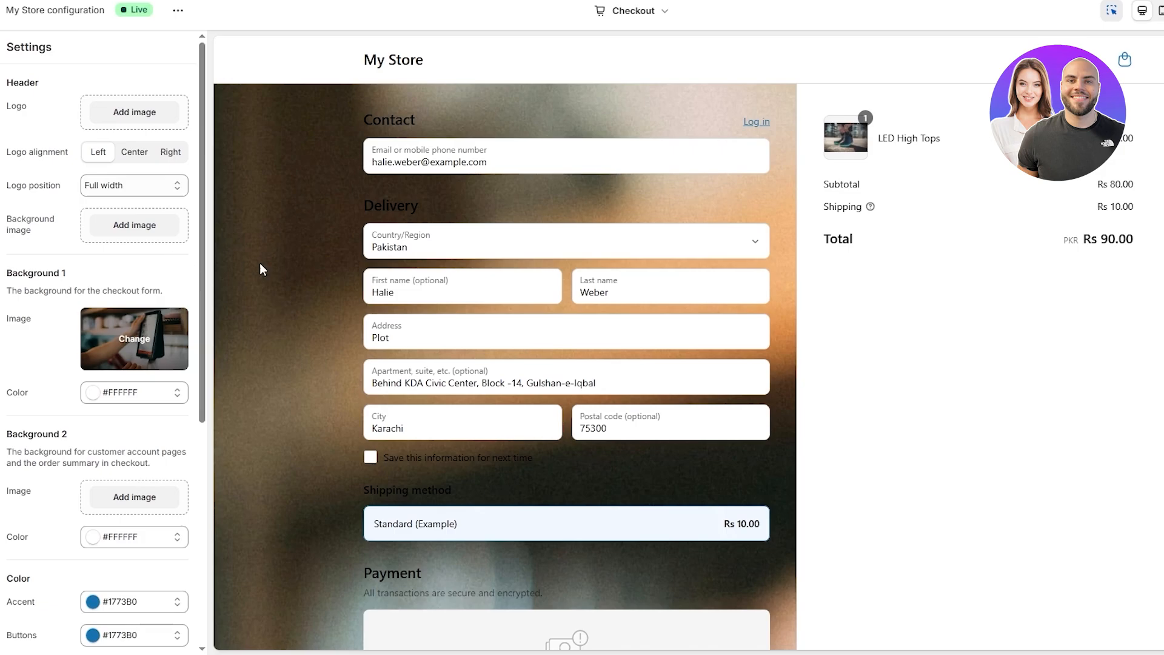
pyautogui.scroll(-4, 314, 289)
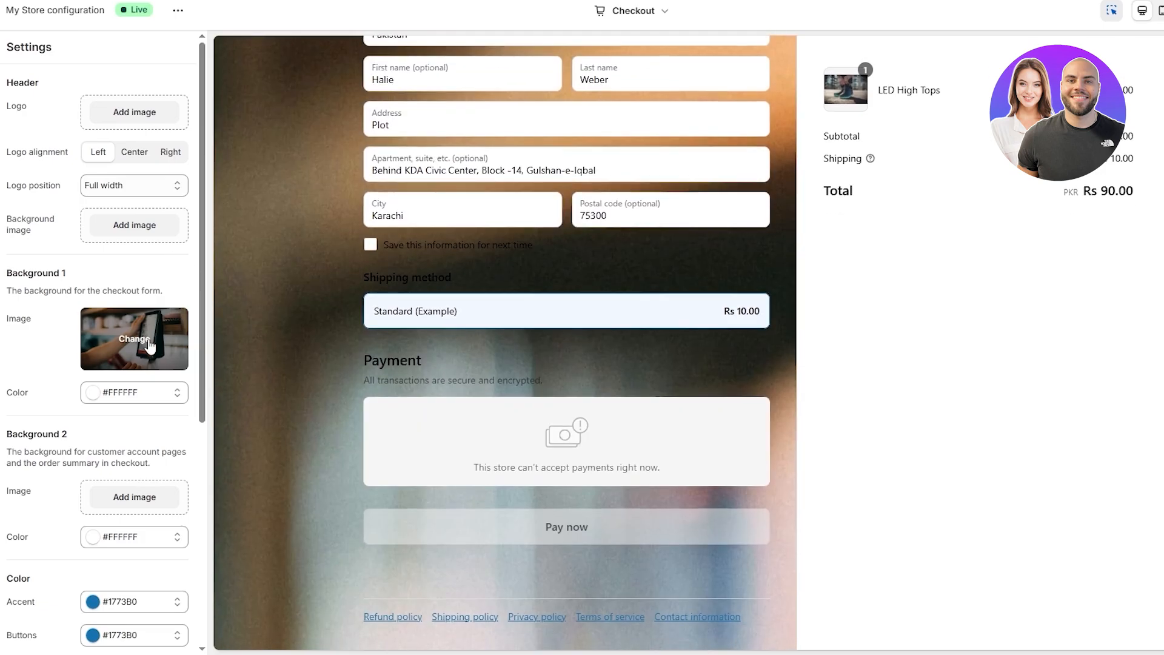
# Step: Try the "Breathe Freely" WEBP image S105c9a2c74de49a as Background 1 and check it down the checkout form
pyautogui.click(151, 346)
pyautogui.click(259, 382)
pyautogui.scroll(-4, 580, 433)
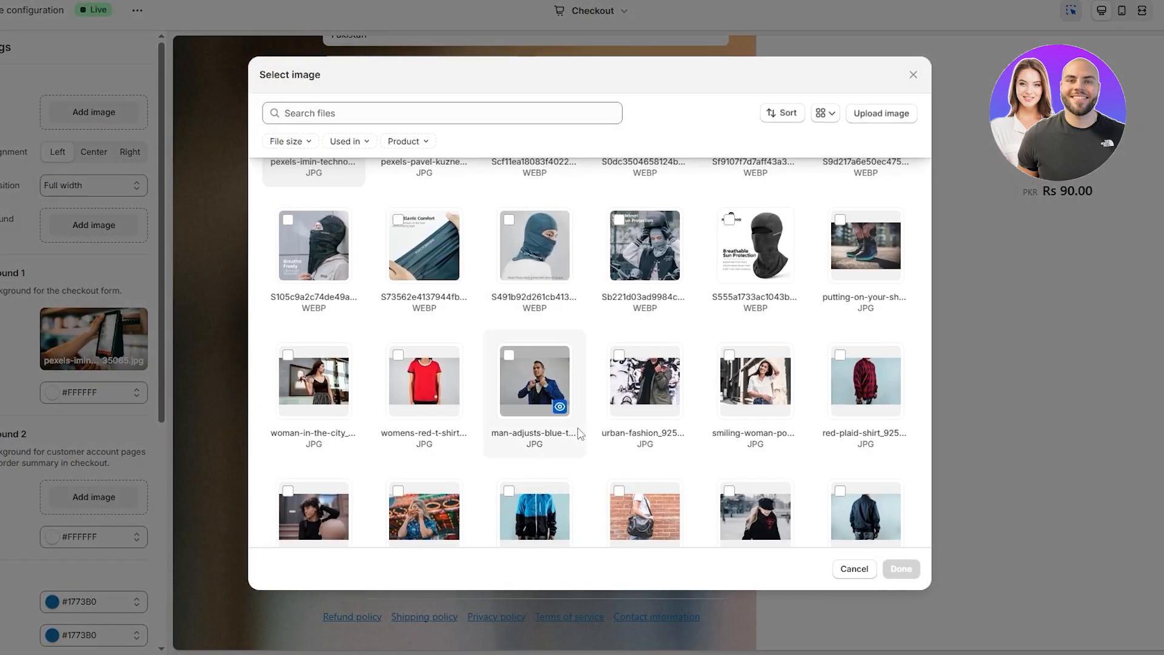
pyautogui.scroll(3, 606, 400)
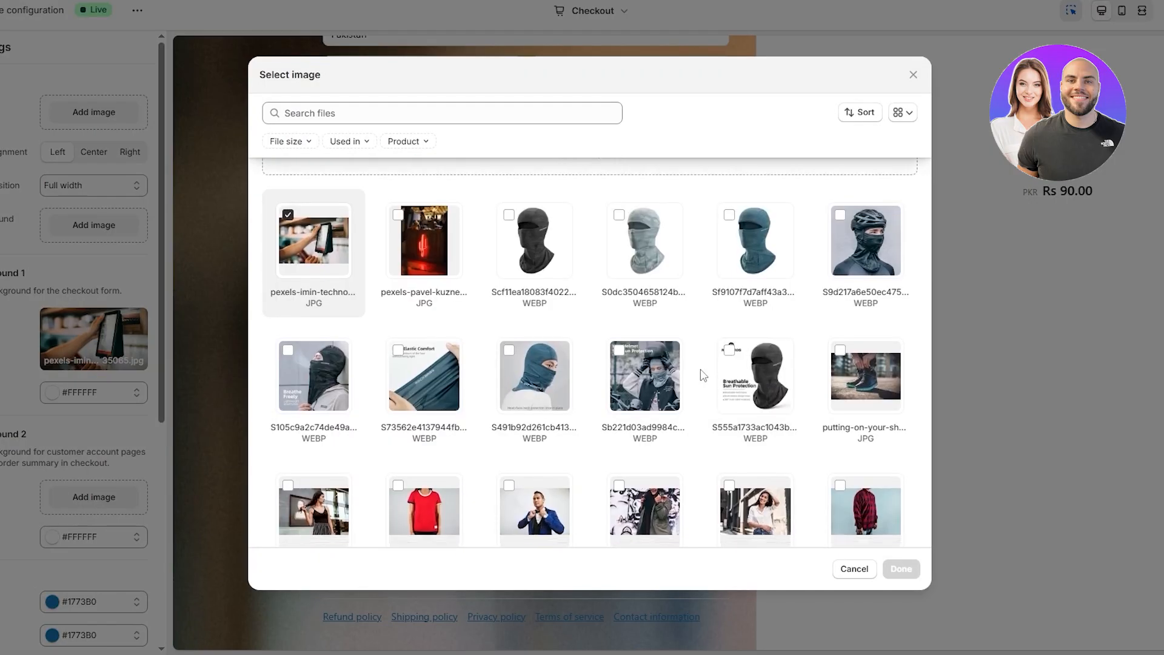
pyautogui.scroll(-2, 703, 375)
pyautogui.scroll(1, 552, 259)
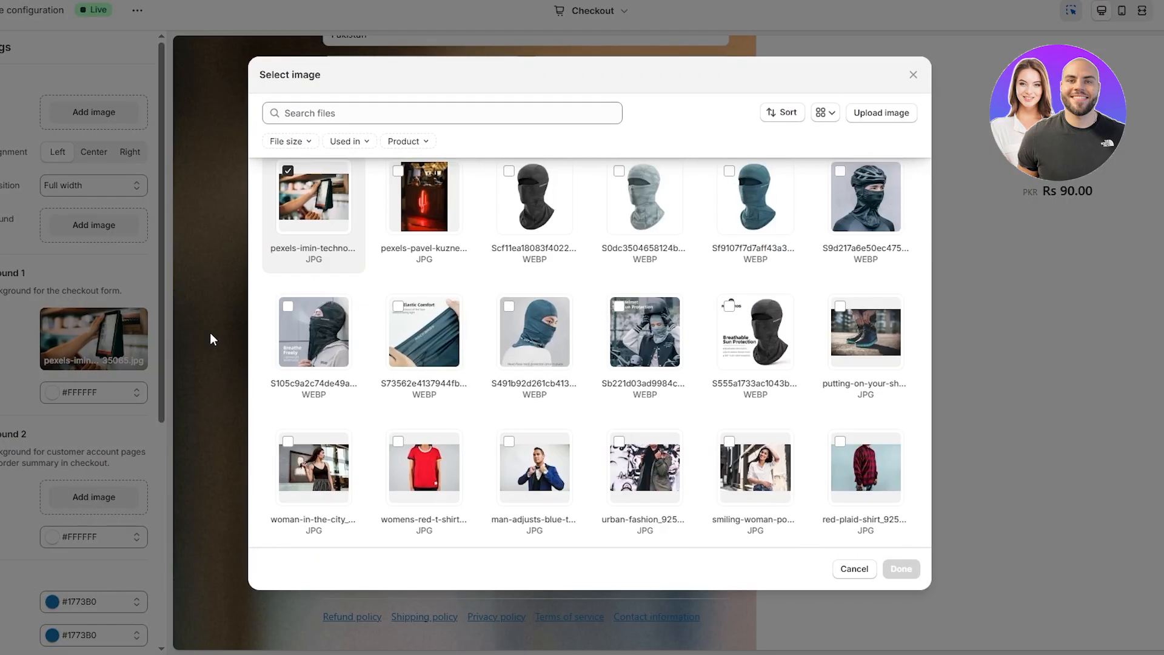
pyautogui.click(293, 331)
pyautogui.click(907, 569)
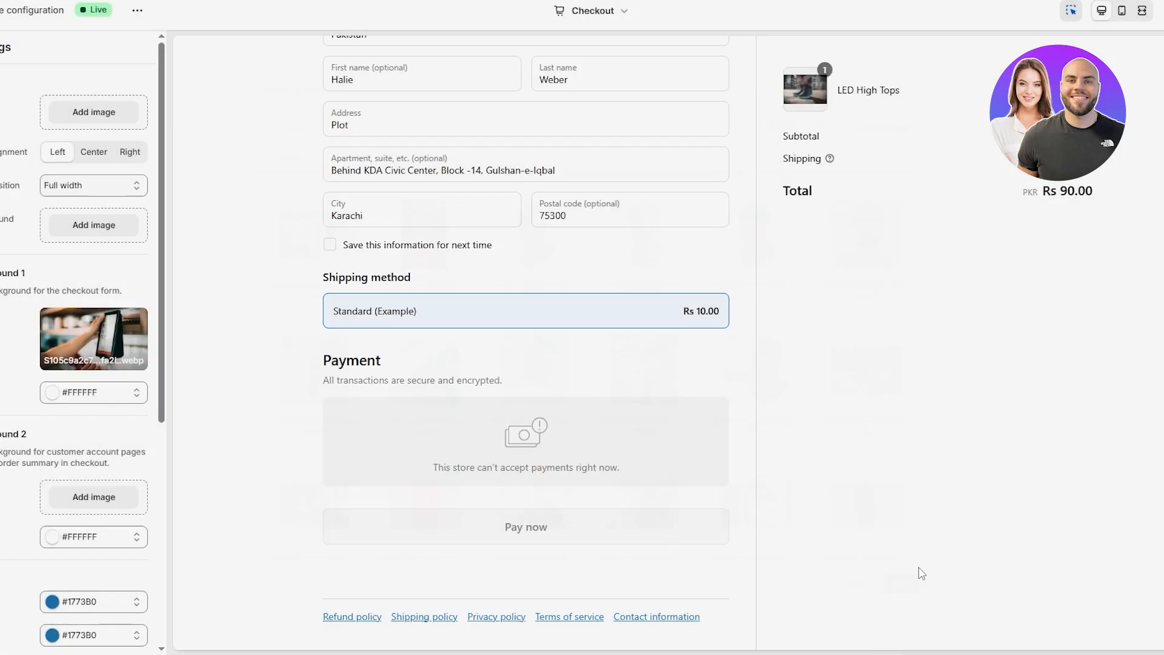
pyautogui.scroll(-3, 665, 512)
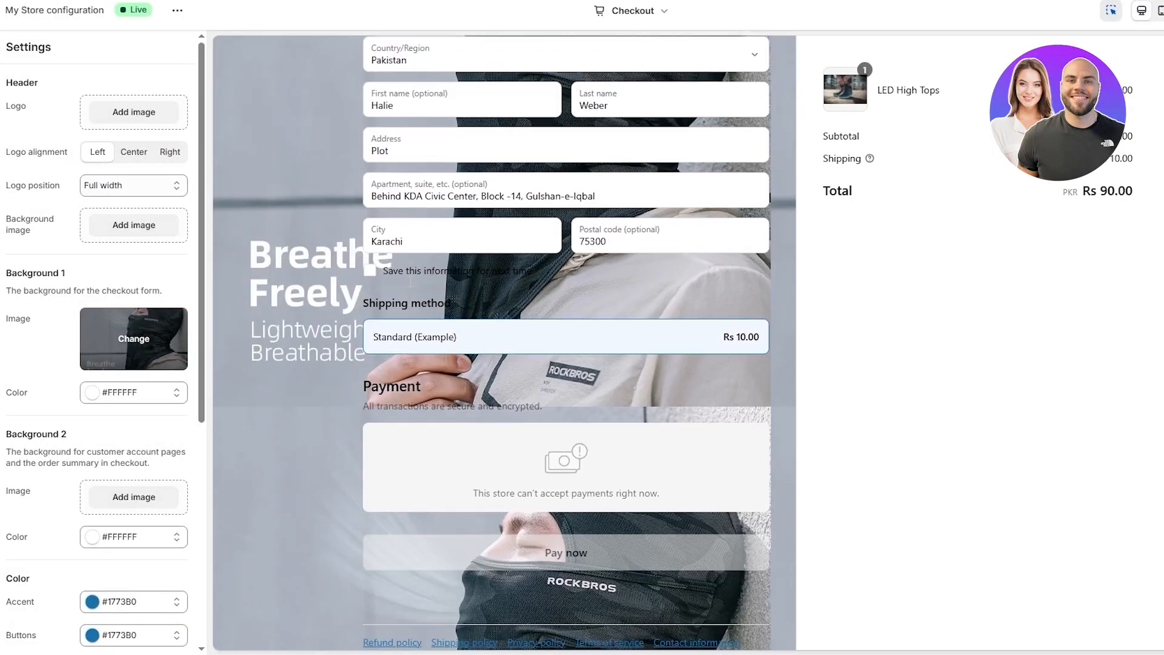
pyautogui.scroll(4, 313, 309)
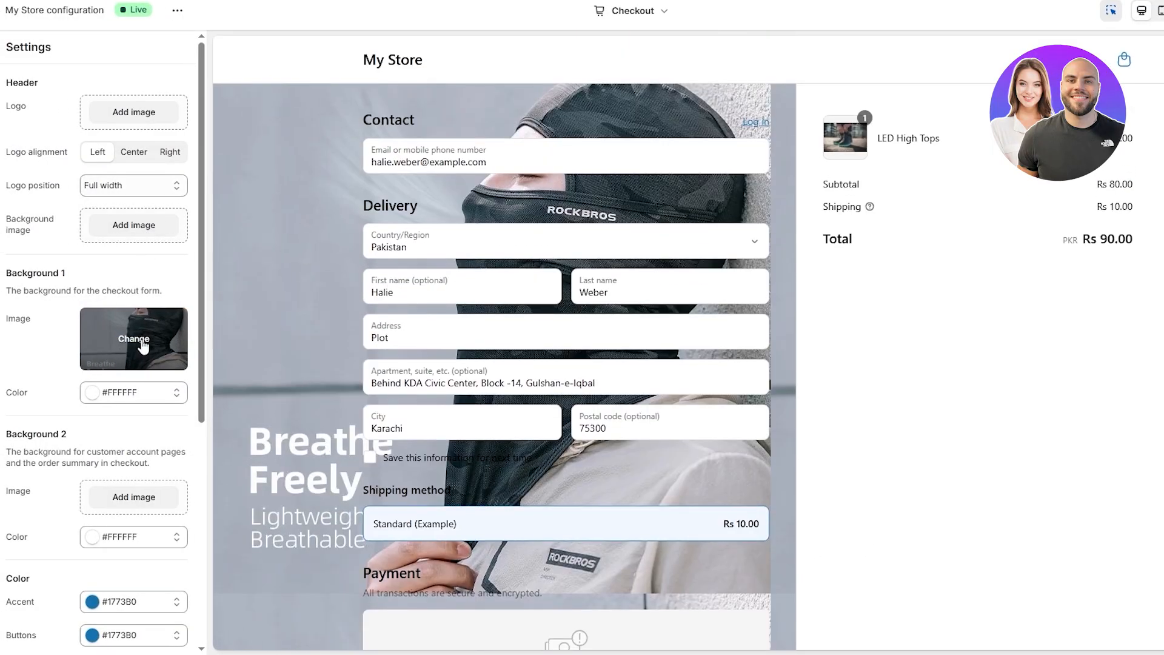
# Step: Remove the image from Background 1 and review the plain checkout form
pyautogui.click(143, 347)
pyautogui.click(143, 421)
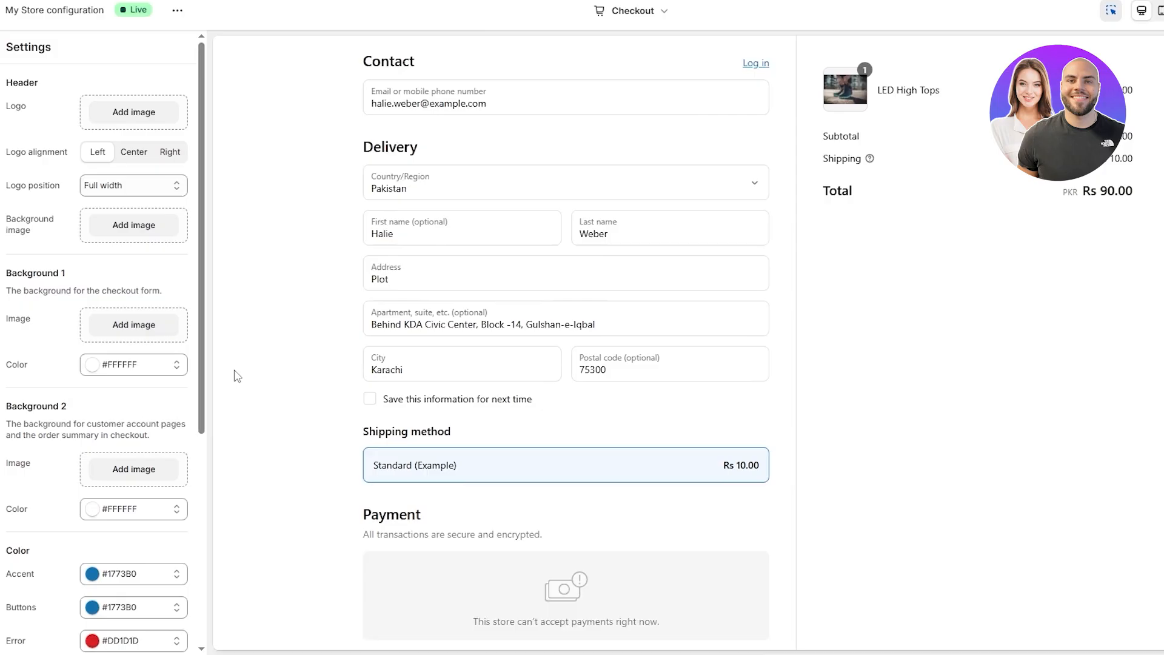
pyautogui.scroll(-2, 238, 376)
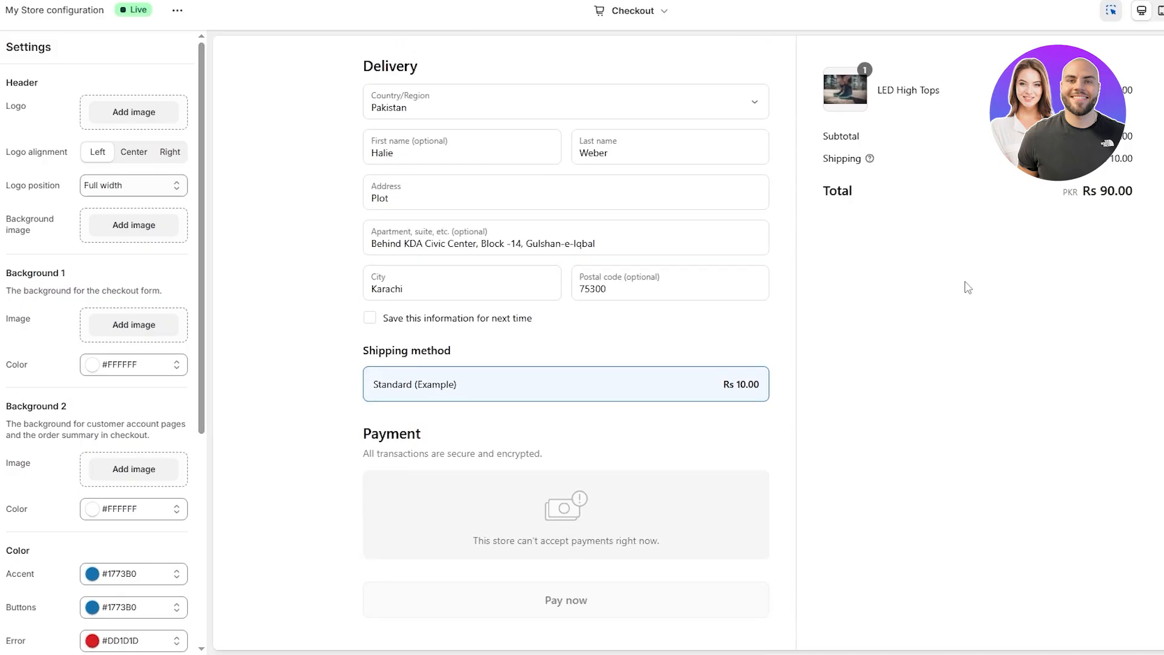
# Step: Add the pexels-pavel-kuzne JPG as the Background 2 image behind the order summary
pyautogui.click(134, 470)
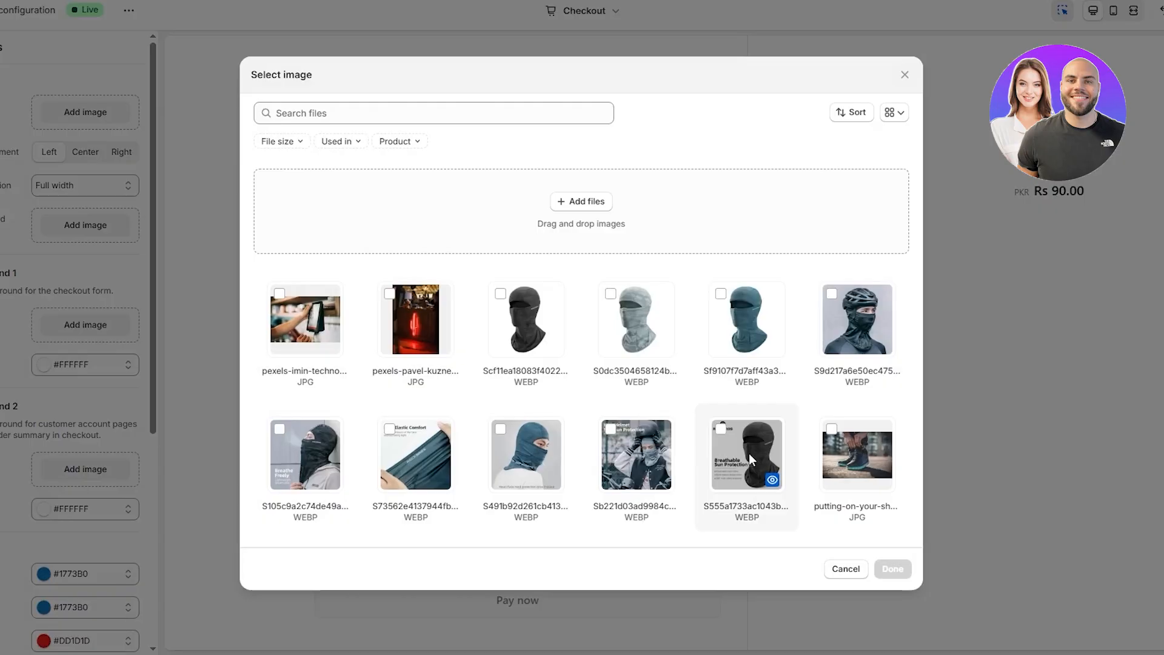
pyautogui.scroll(-3, 443, 455)
pyautogui.scroll(3, 440, 425)
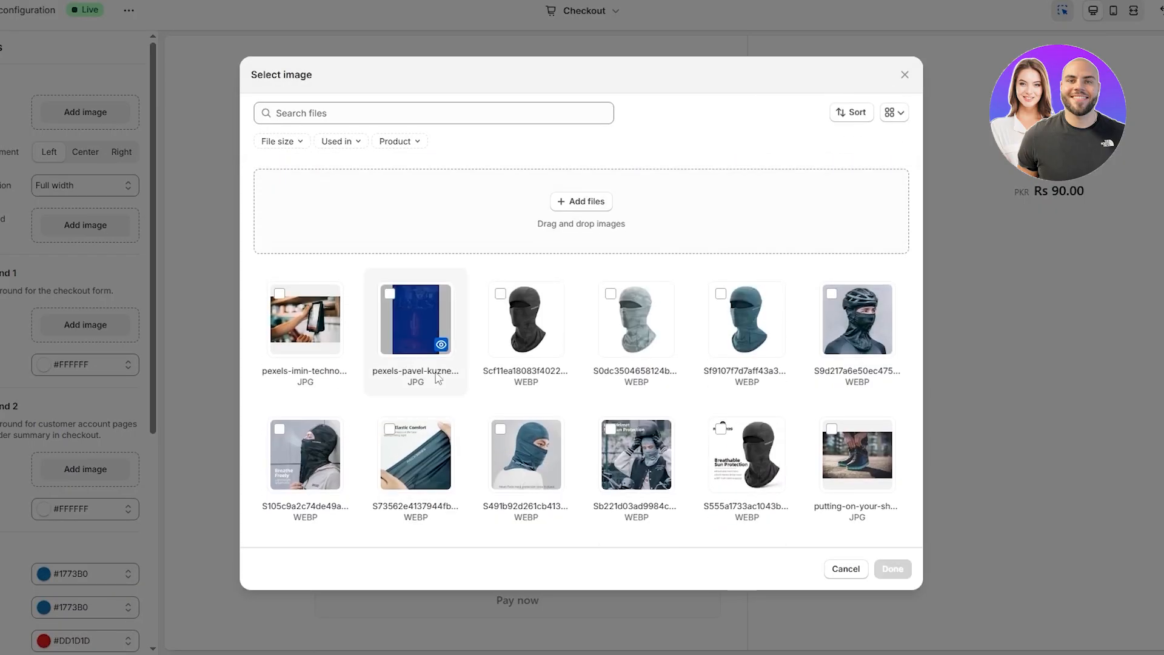
pyautogui.click(411, 351)
pyautogui.click(893, 569)
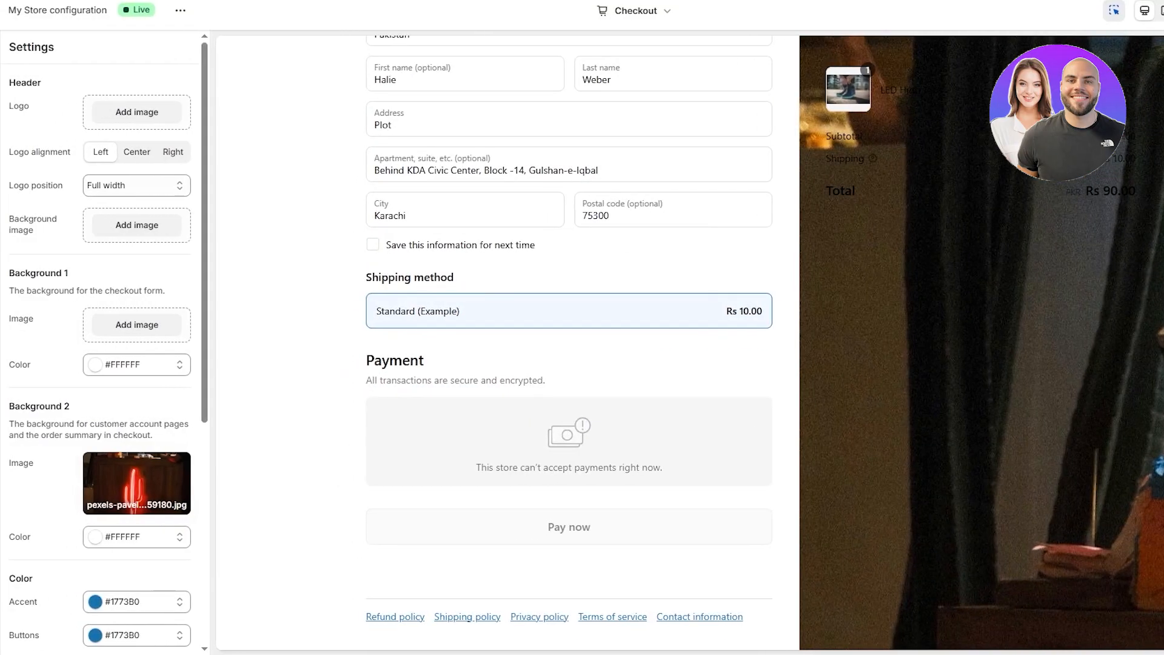
# Step: Set the checkout's Accent color to teal #38B1A1
pyautogui.click(122, 394)
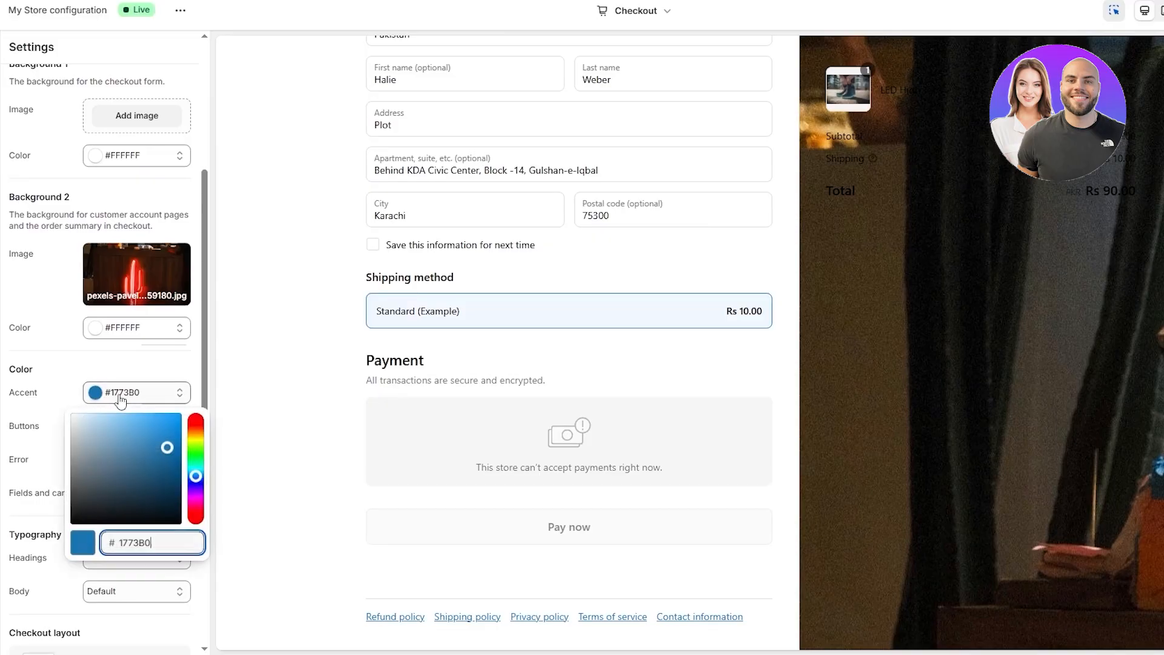
pyautogui.moveTo(126, 465); pyautogui.dragTo(92, 485)
pyautogui.click(212, 407)
# Step: Set the checkout's Buttons color to blue #1588B4
pyautogui.click(132, 435)
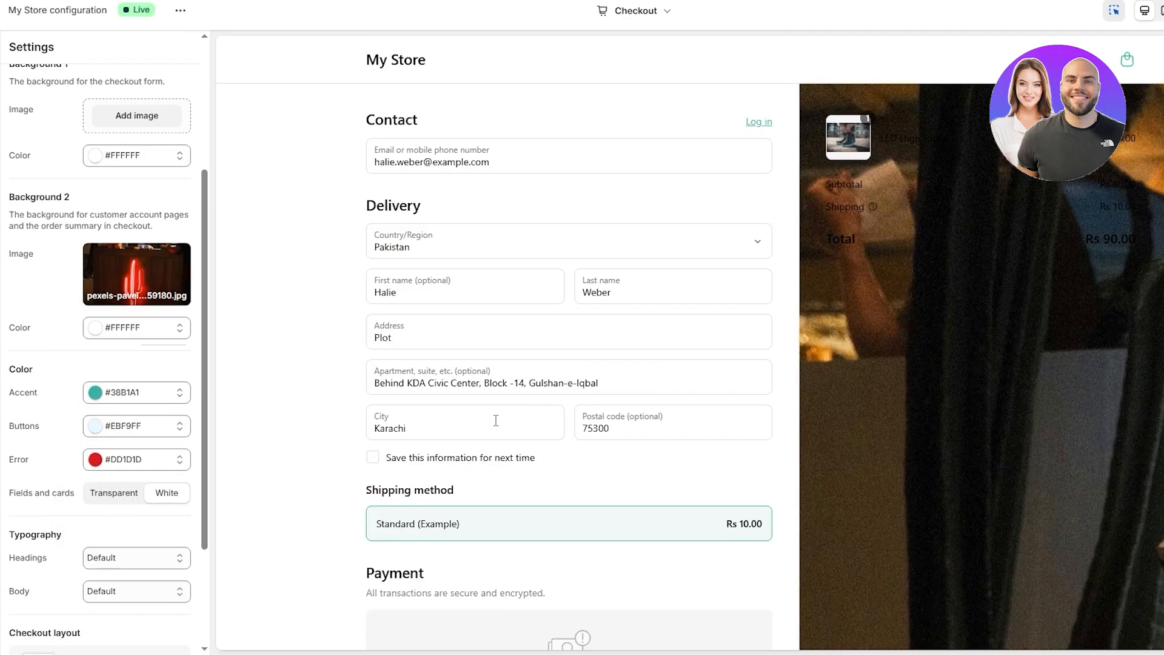
pyautogui.click(120, 433)
pyautogui.click(119, 434)
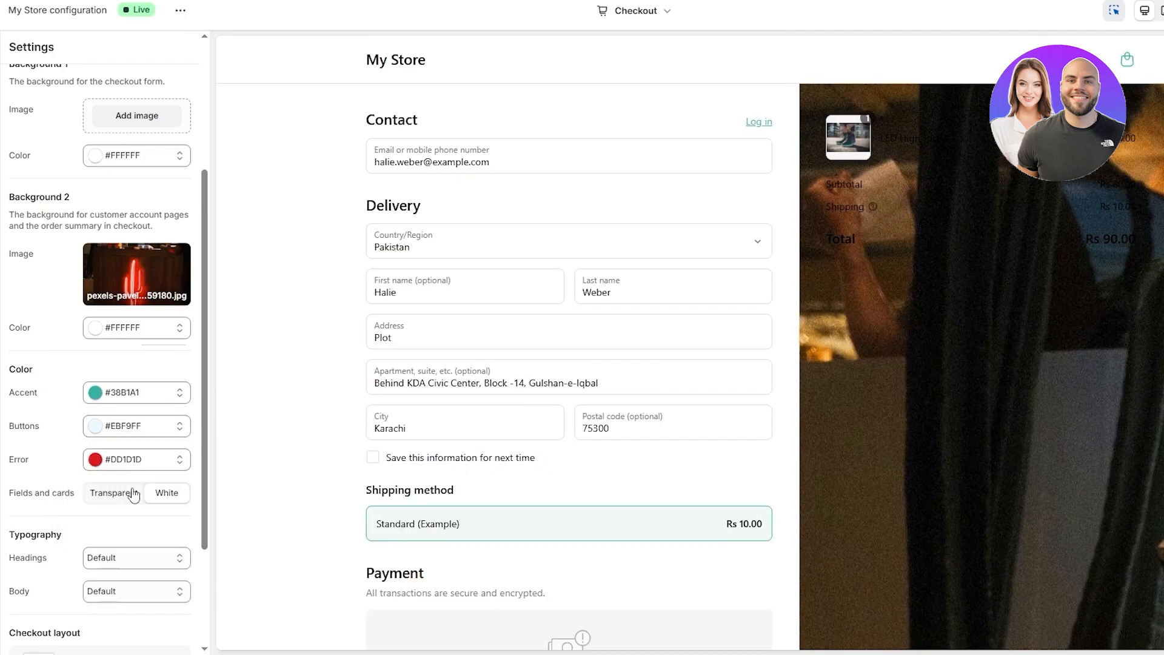
pyautogui.click(161, 432)
pyautogui.moveTo(85, 484); pyautogui.dragTo(169, 479)
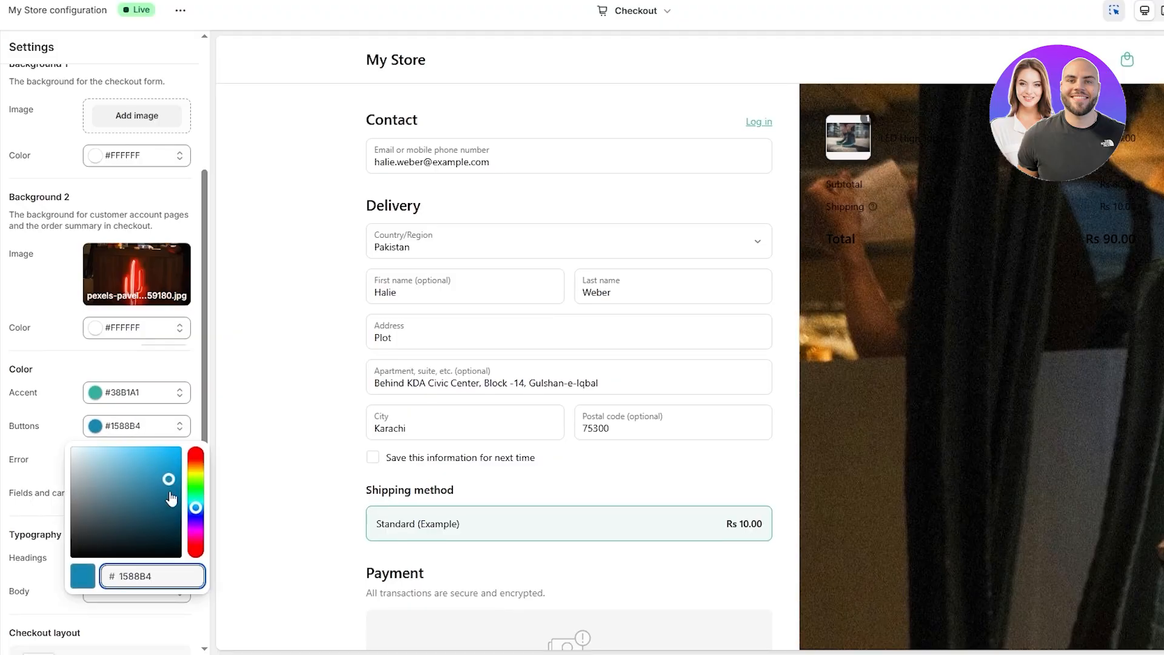
pyautogui.click(147, 399)
pyautogui.click(146, 401)
# Step: Set the checkout's Error color to bright red #F70505
pyautogui.click(140, 466)
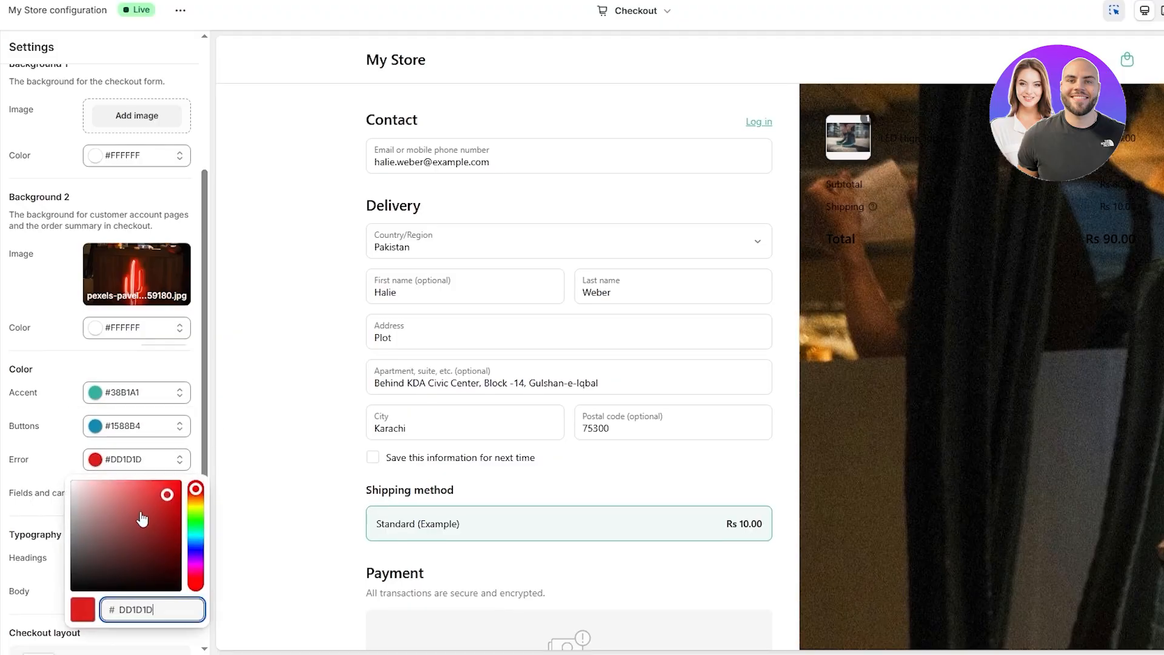
pyautogui.click(179, 483)
pyautogui.click(236, 452)
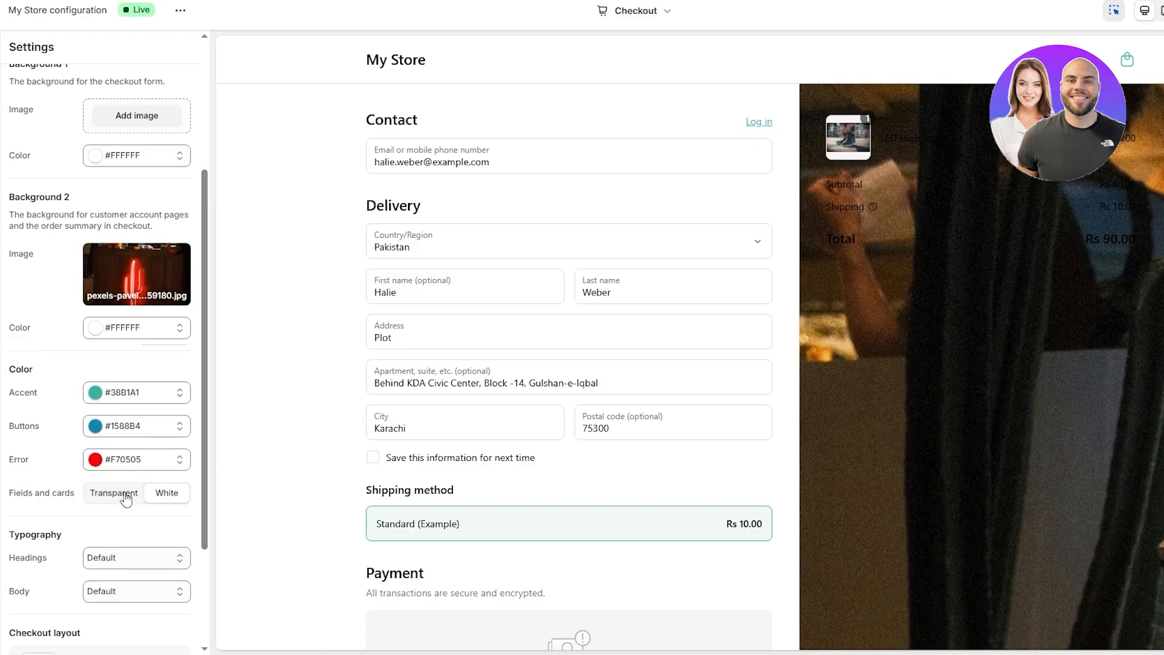
# Step: Try the Three-page checkout layout and go through its Information, Shipping and Payment pages in the preview
pyautogui.scroll(-3, 123, 445)
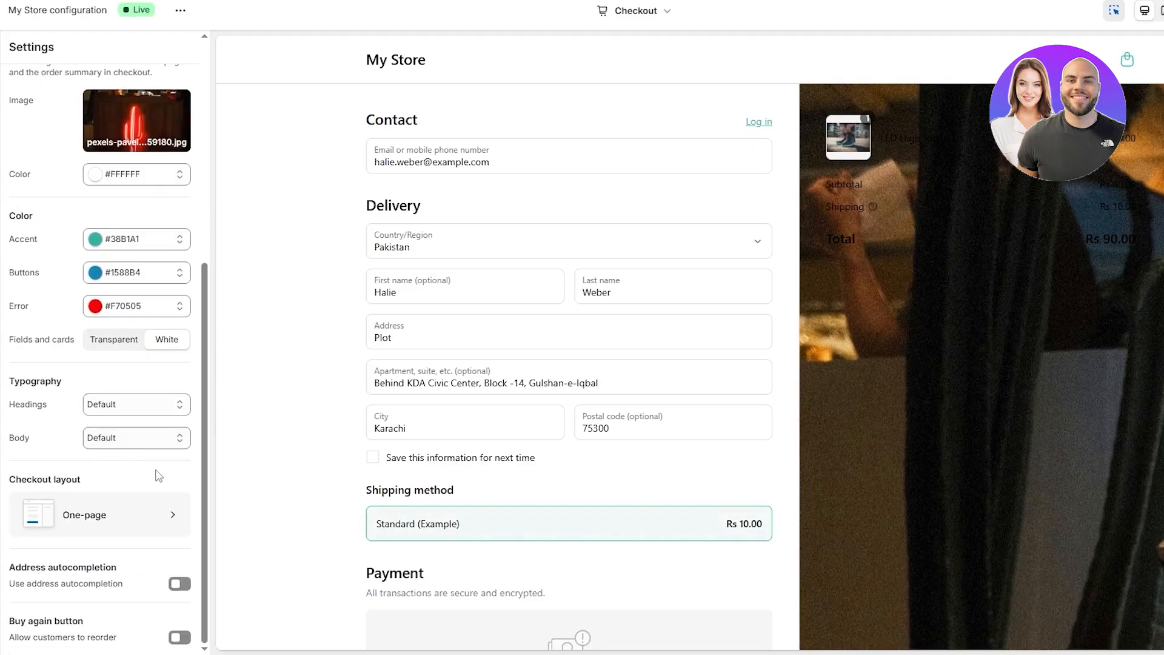
pyautogui.click(148, 525)
pyautogui.click(289, 599)
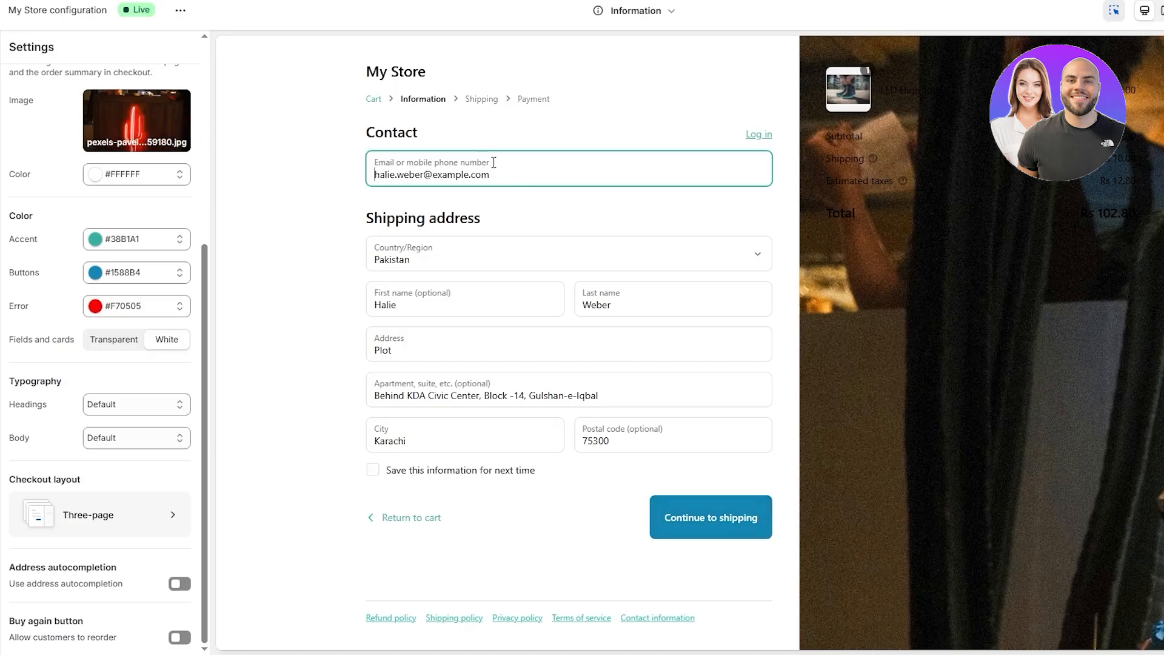
pyautogui.click(701, 521)
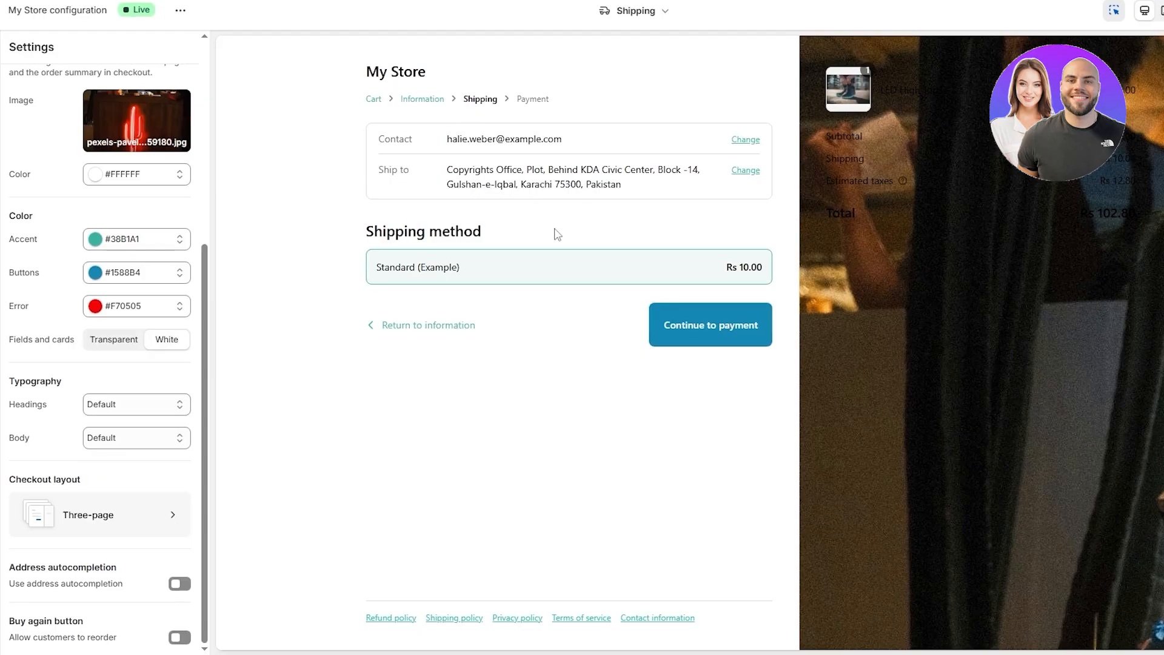
pyautogui.click(686, 325)
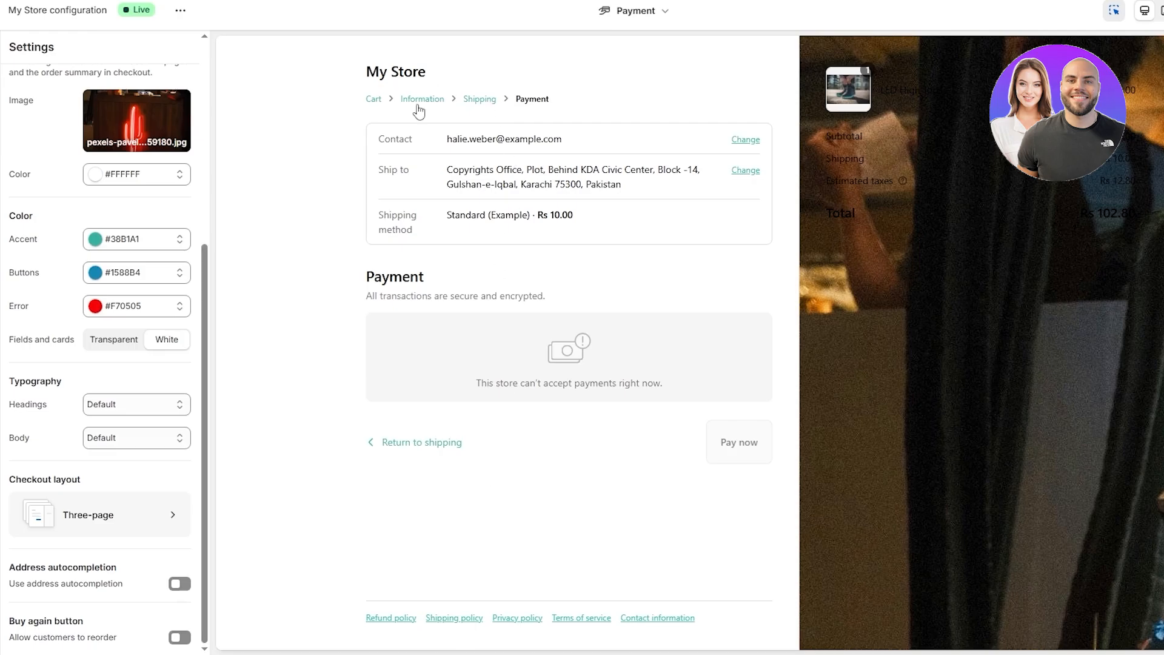
# Step: Set the checkout layout back to One-page and review the settings below it
pyautogui.click(53, 528)
pyautogui.click(428, 497)
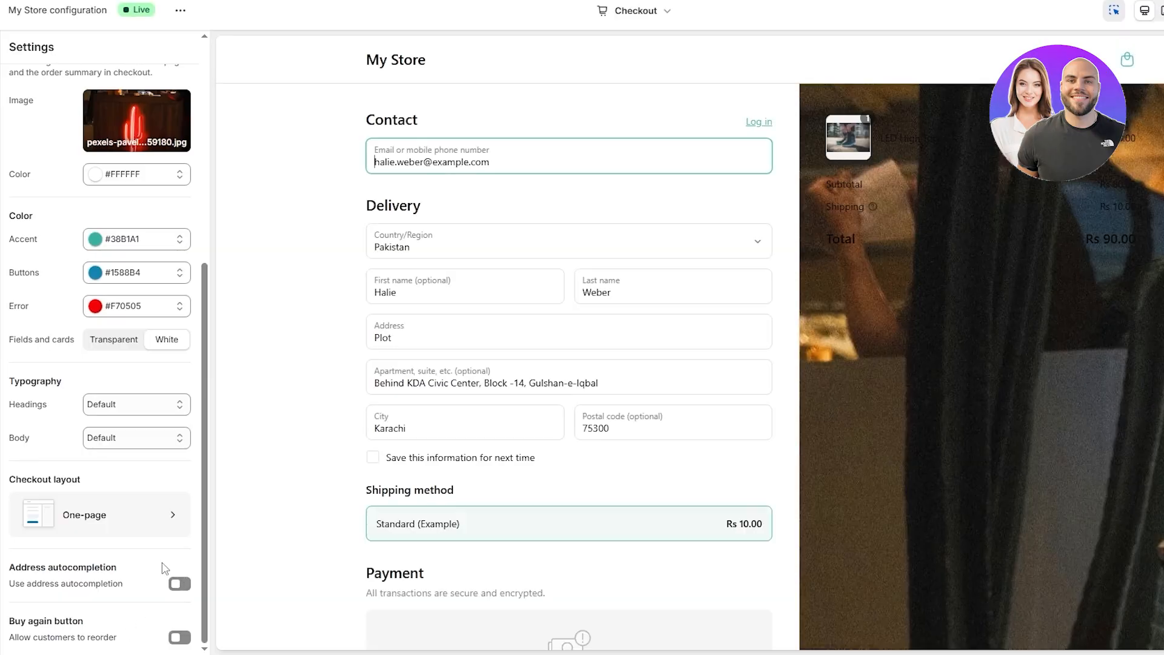
pyautogui.scroll(-4, 792, 512)
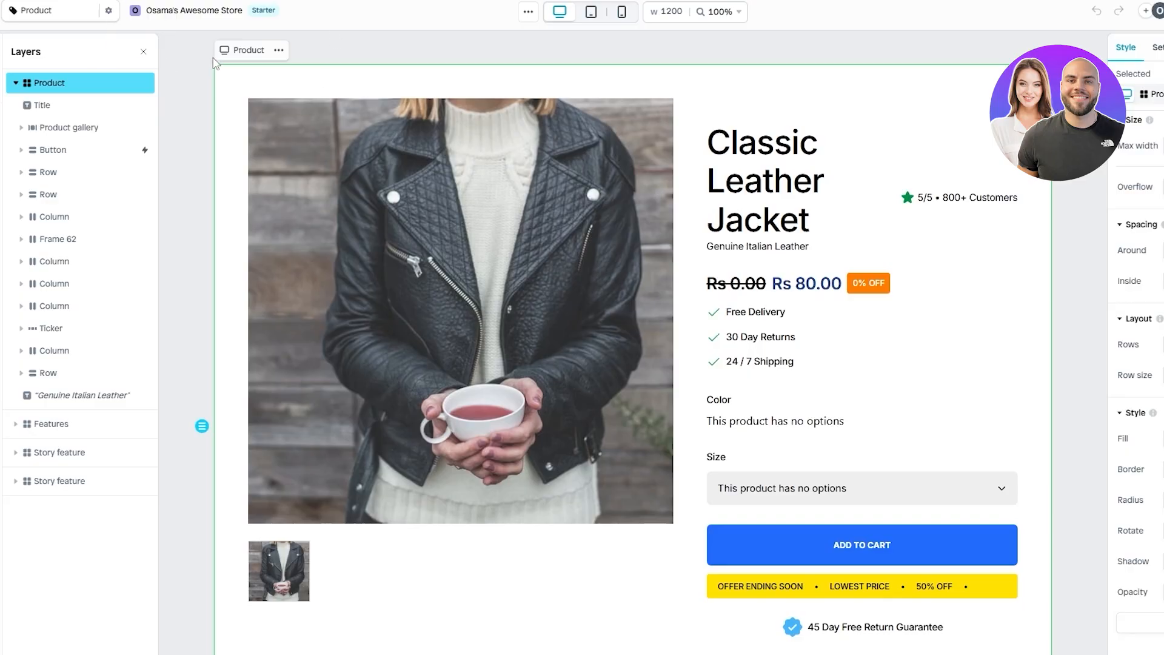
# Step: Switch to the page builder's Product template and review its General, History and Advanced settings
pyautogui.click(234, 53)
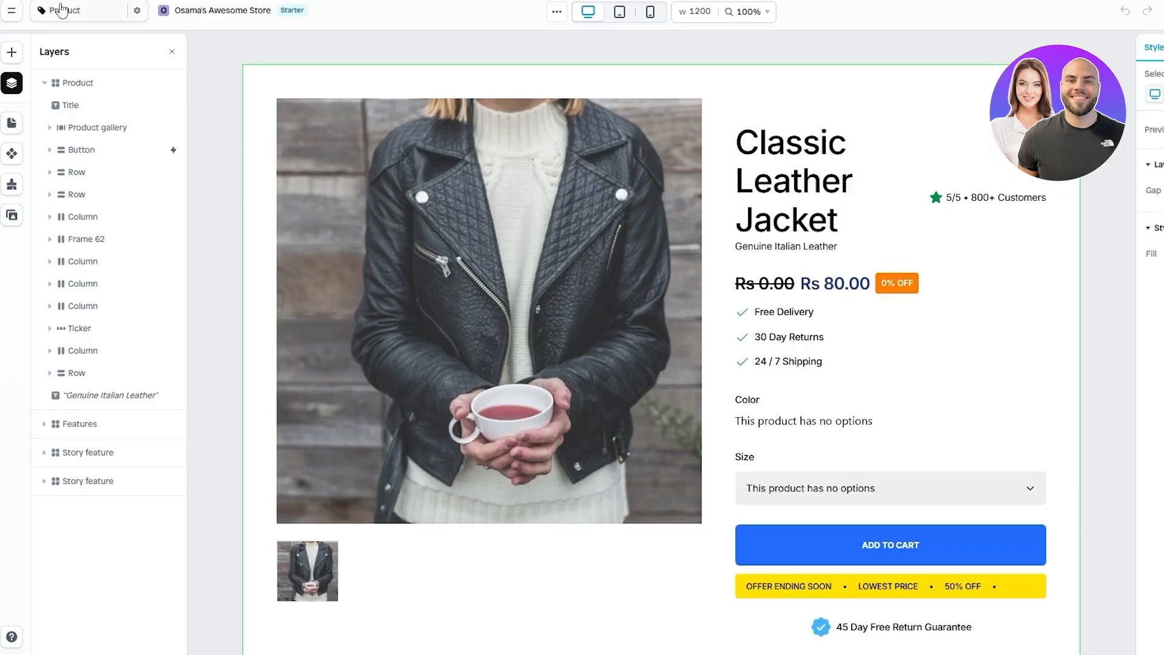
pyautogui.click(61, 9)
pyautogui.click(137, 10)
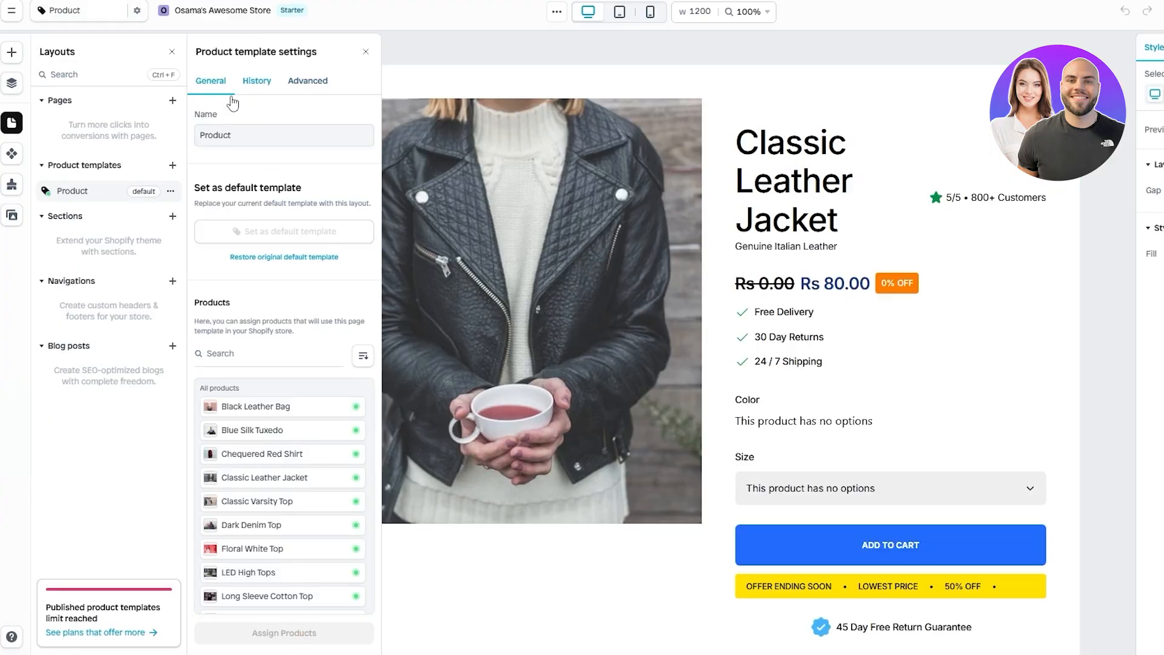
pyautogui.click(231, 133)
pyautogui.click(256, 81)
pyautogui.click(307, 80)
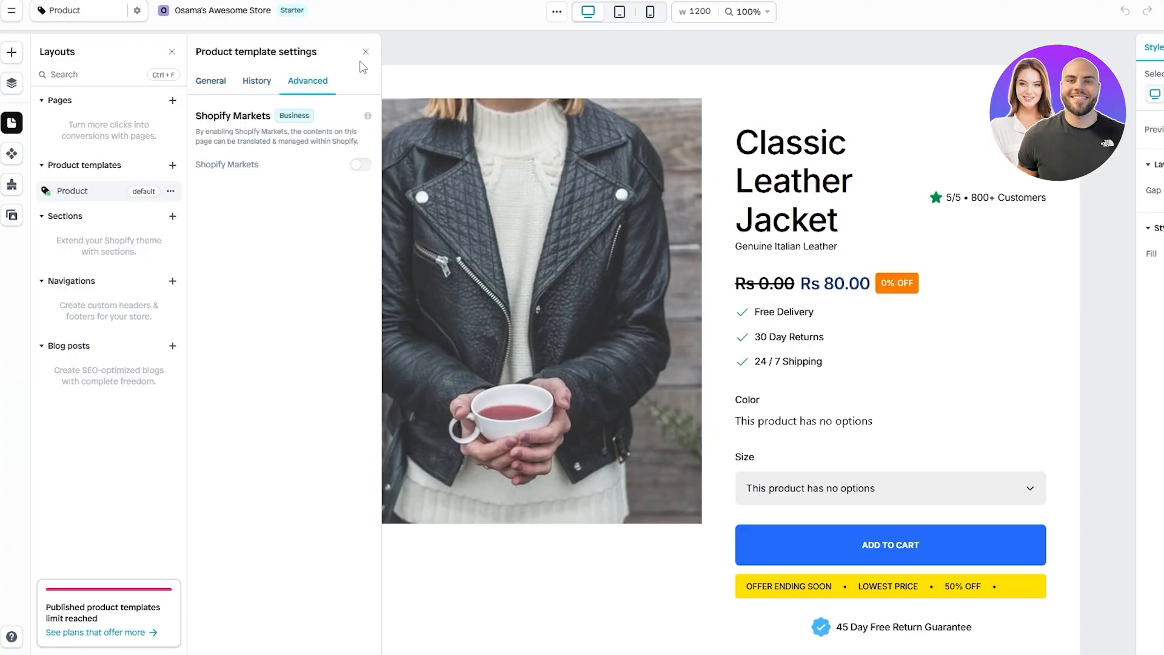
# Step: Search the insertable templates for "cart" and preview the matching sections
pyautogui.click(20, 57)
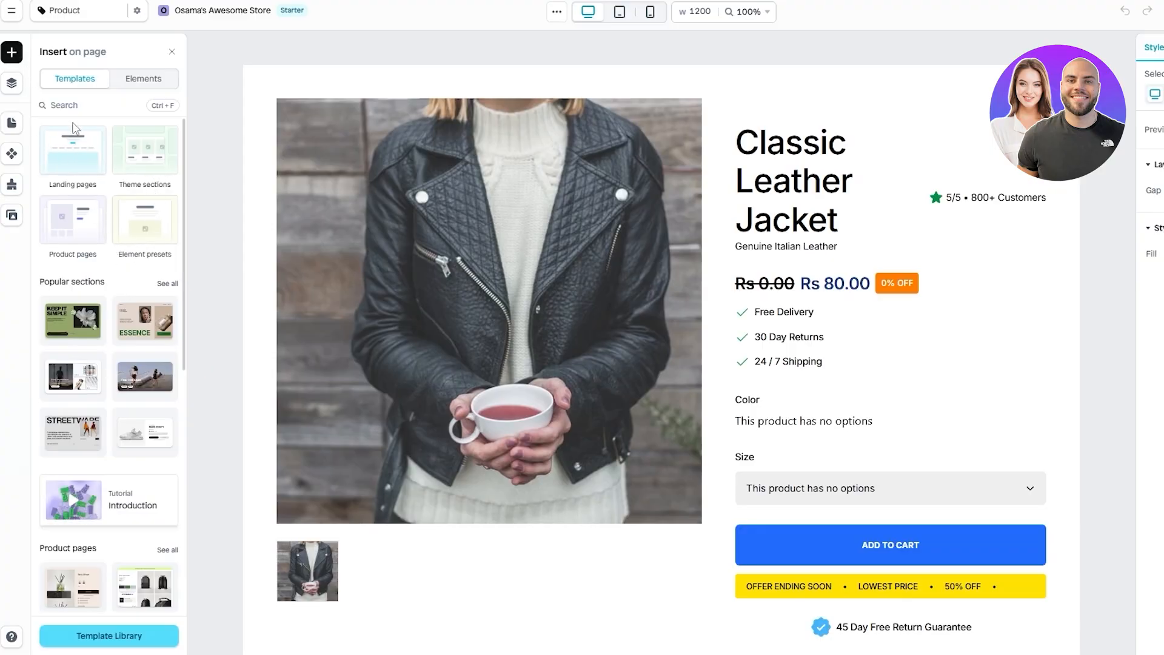
pyautogui.click(108, 111)
pyautogui.write('cart')
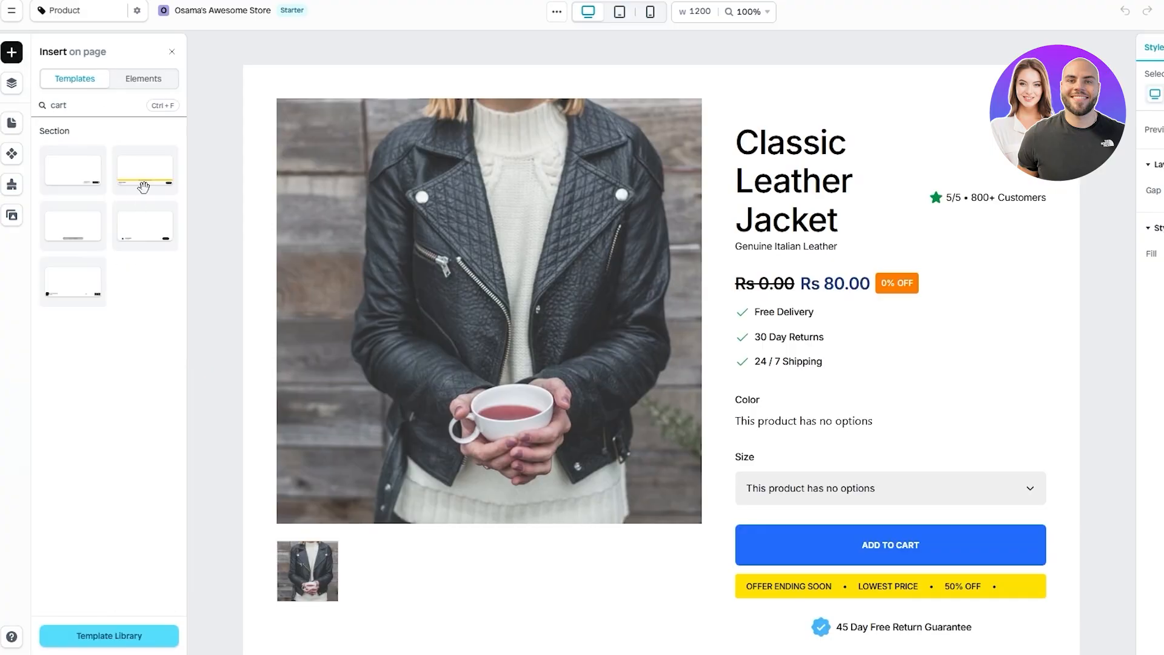
pyautogui.moveTo(77, 183)
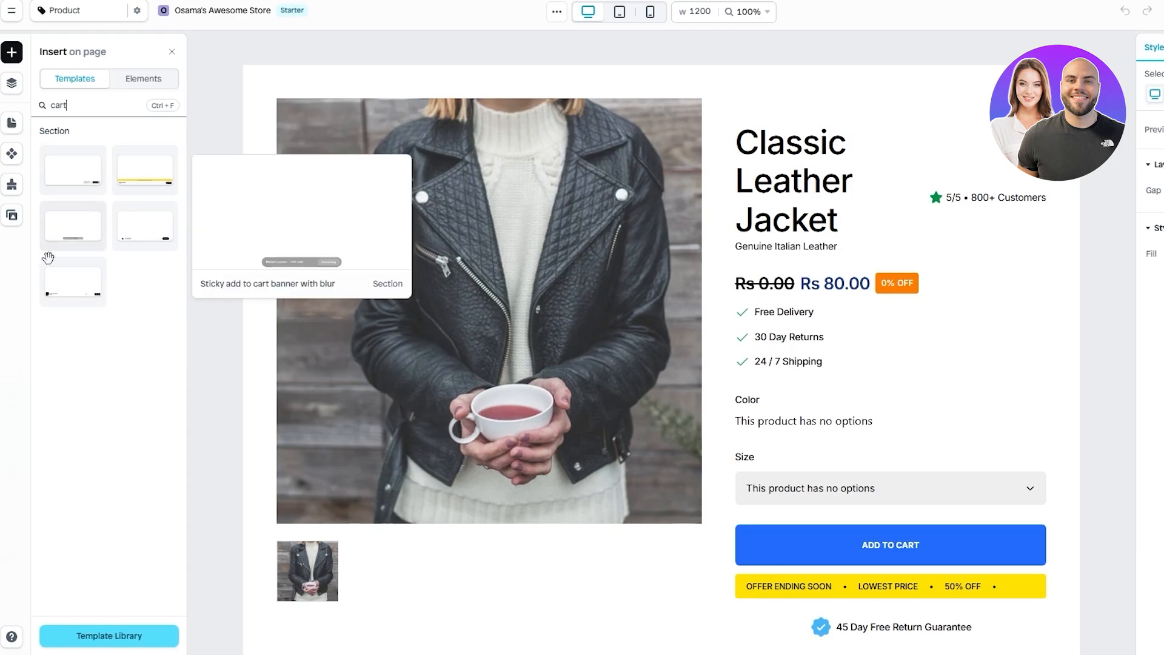
# Step: Search the insertable templates for "check" and clear the search
pyautogui.doubleClick(57, 106)
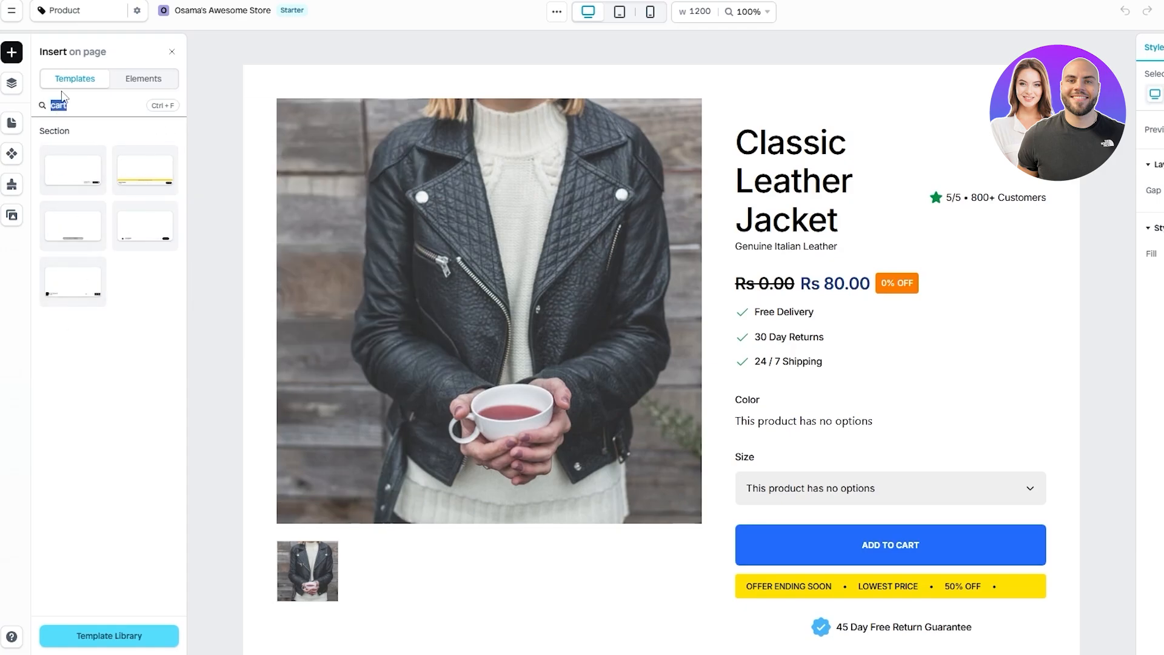
pyautogui.write('check')
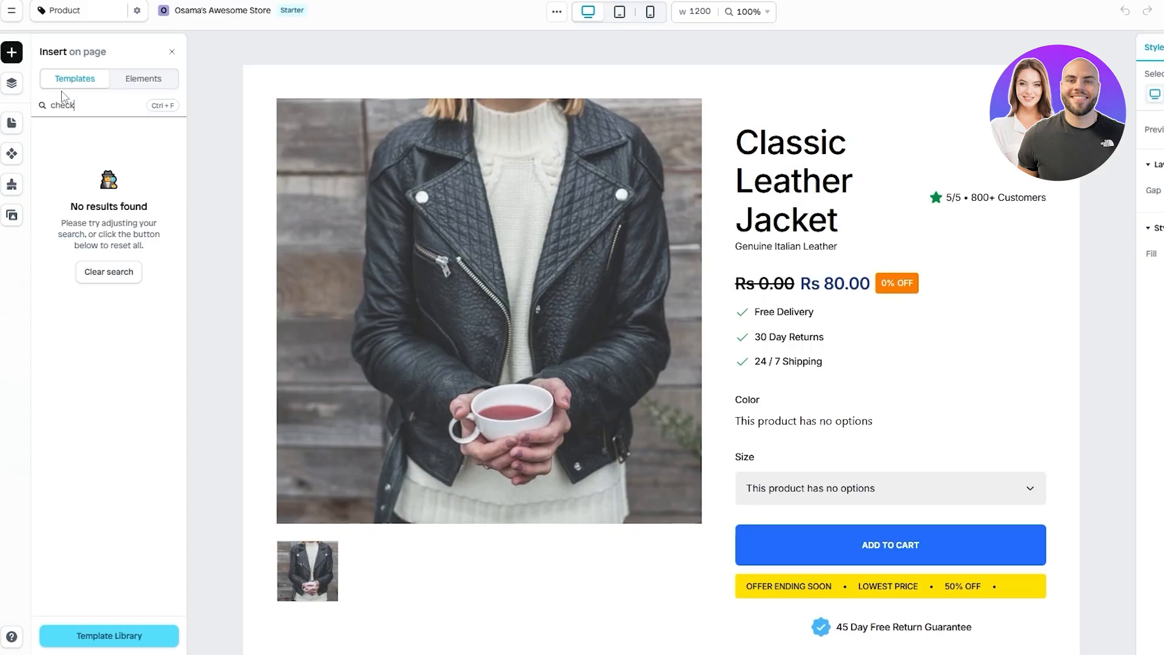
pyautogui.press('BackSpace')
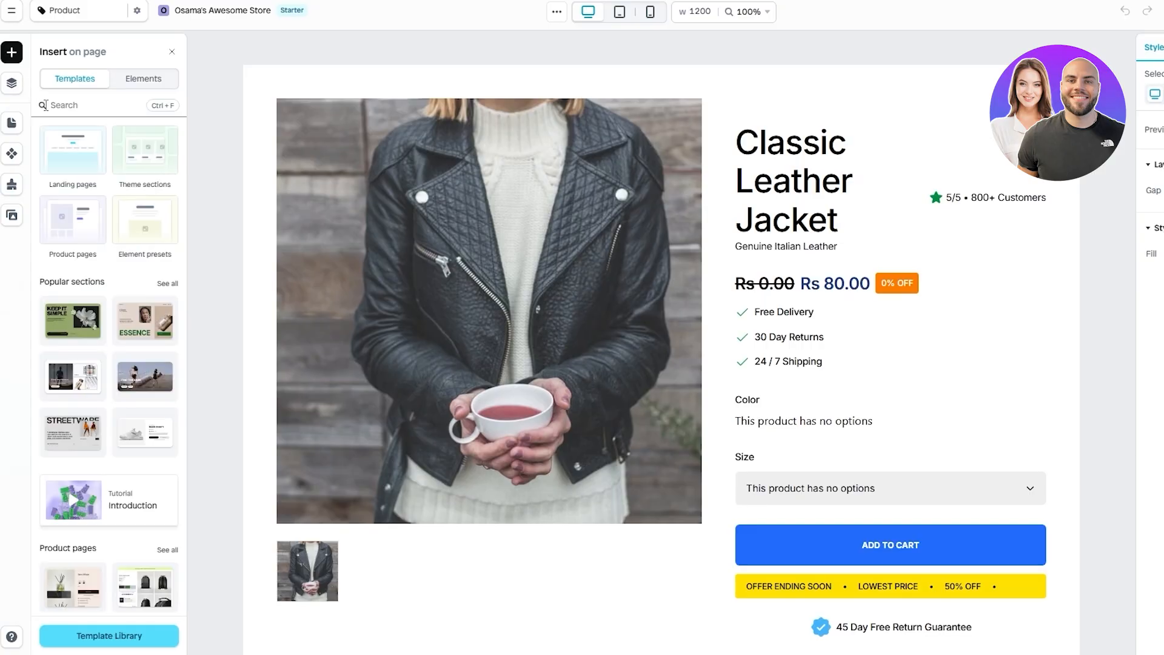
# Step: Look through the insertable product page, landing page and element preset templates alongside the product page's sections
pyautogui.scroll(-5, 118, 174)
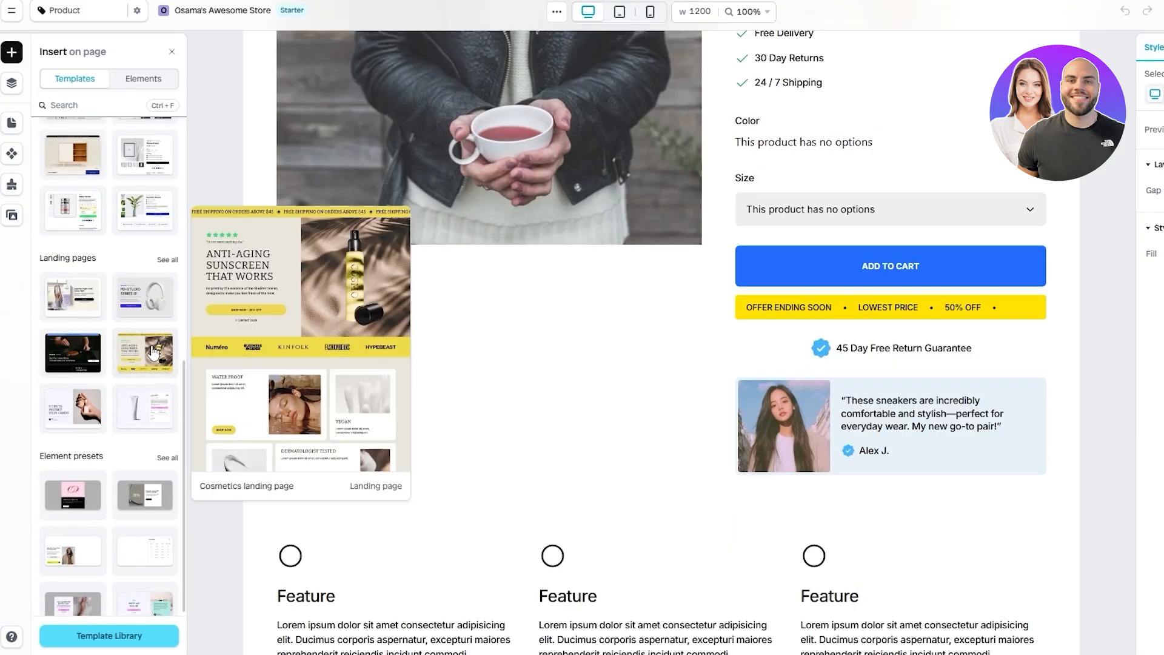
pyautogui.scroll(-1, 719, 427)
pyautogui.scroll(5, 718, 426)
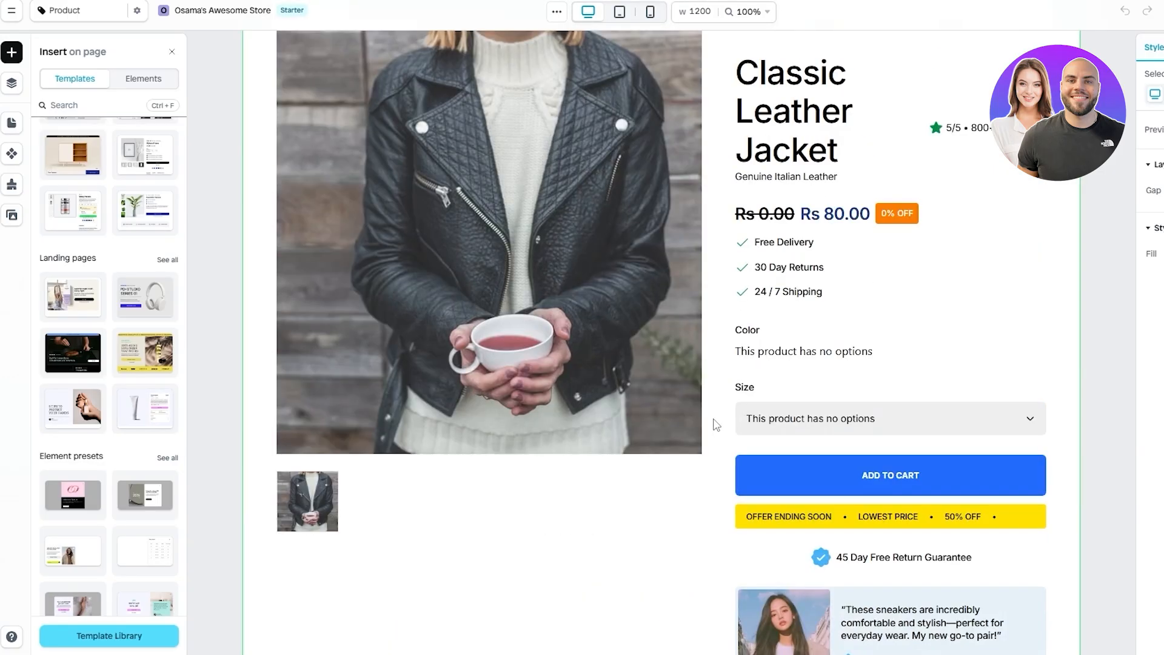
pyautogui.scroll(-10, 610, 424)
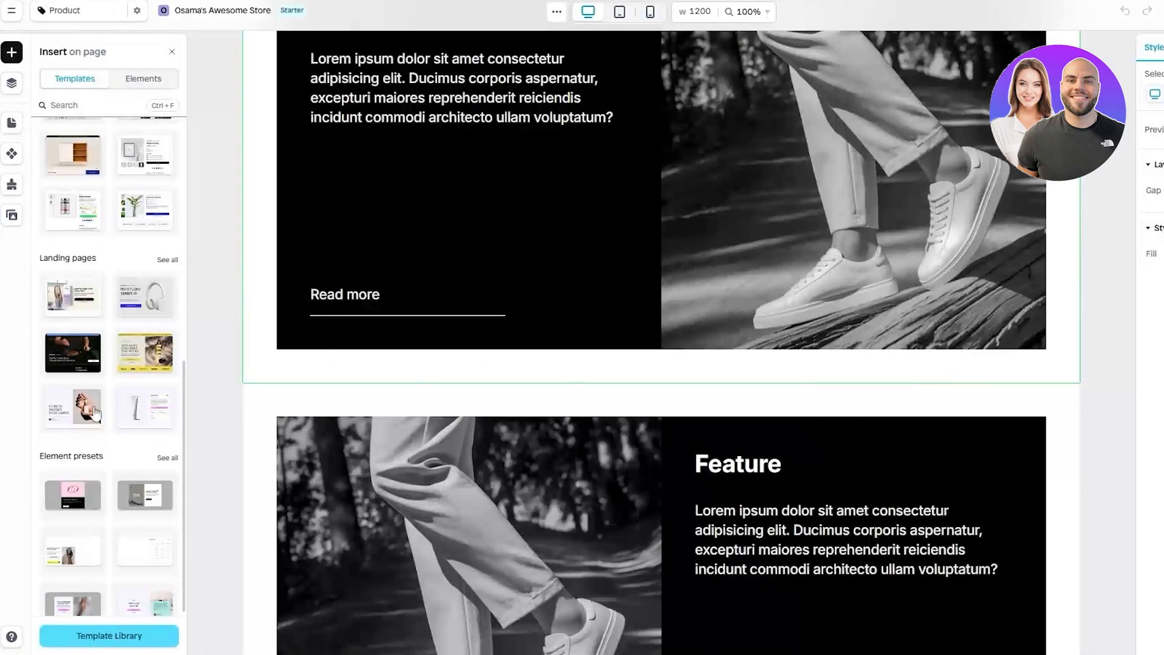
pyautogui.scroll(-1, 159, 416)
pyautogui.moveTo(160, 464)
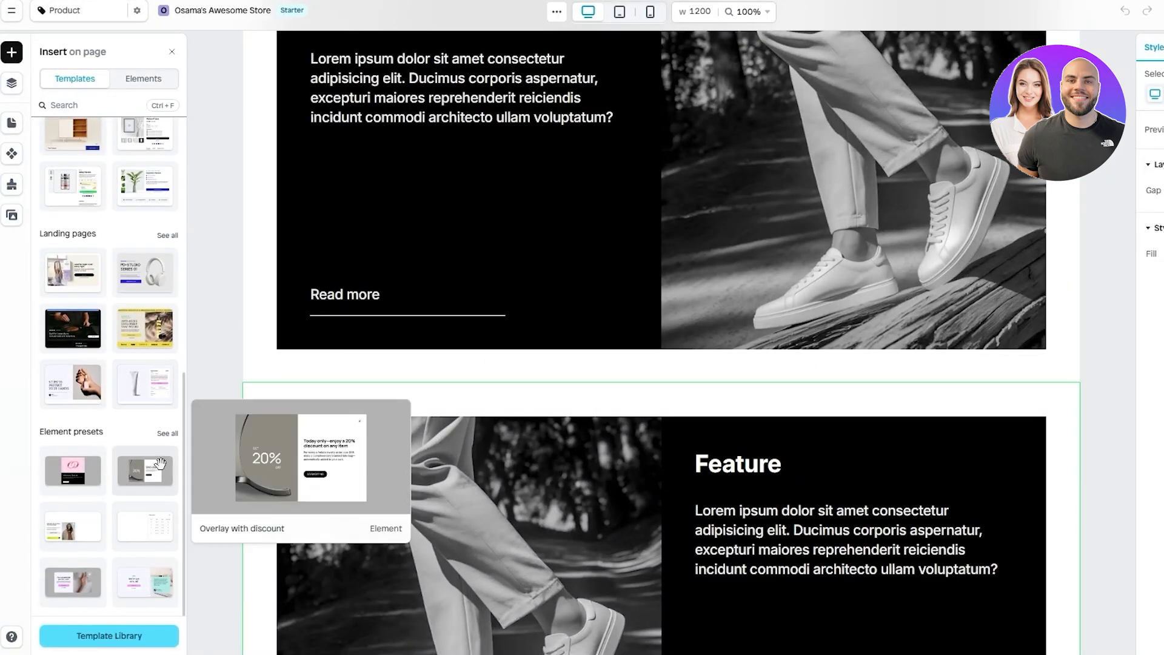
pyautogui.scroll(7, 209, 515)
pyautogui.scroll(6, 181, 388)
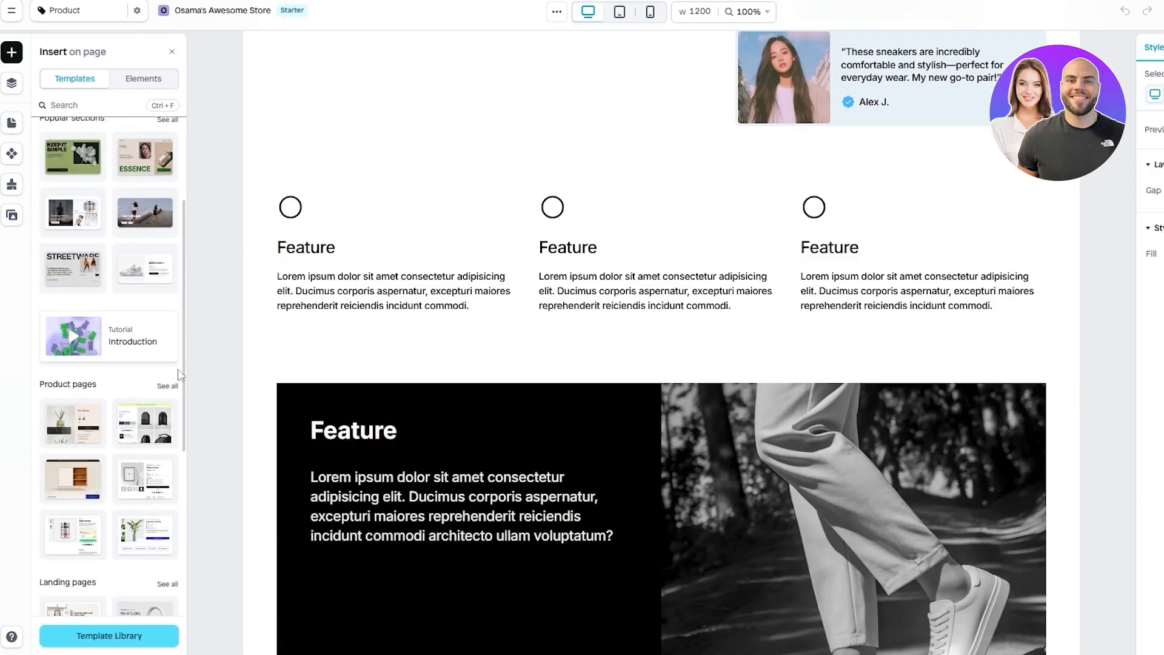
pyautogui.scroll(3, 200, 383)
pyautogui.scroll(3, 109, 401)
pyautogui.scroll(4, 205, 395)
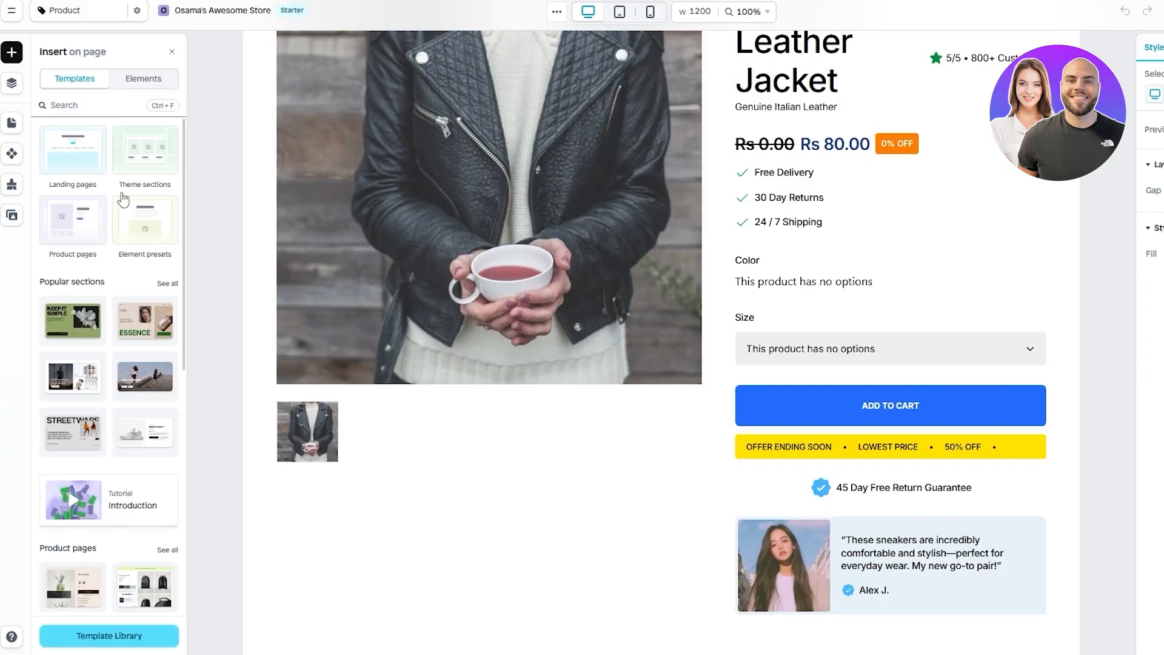
# Step: Open the Theme sections template library, show all categories and browse the larger Misc category's sections
pyautogui.click(156, 175)
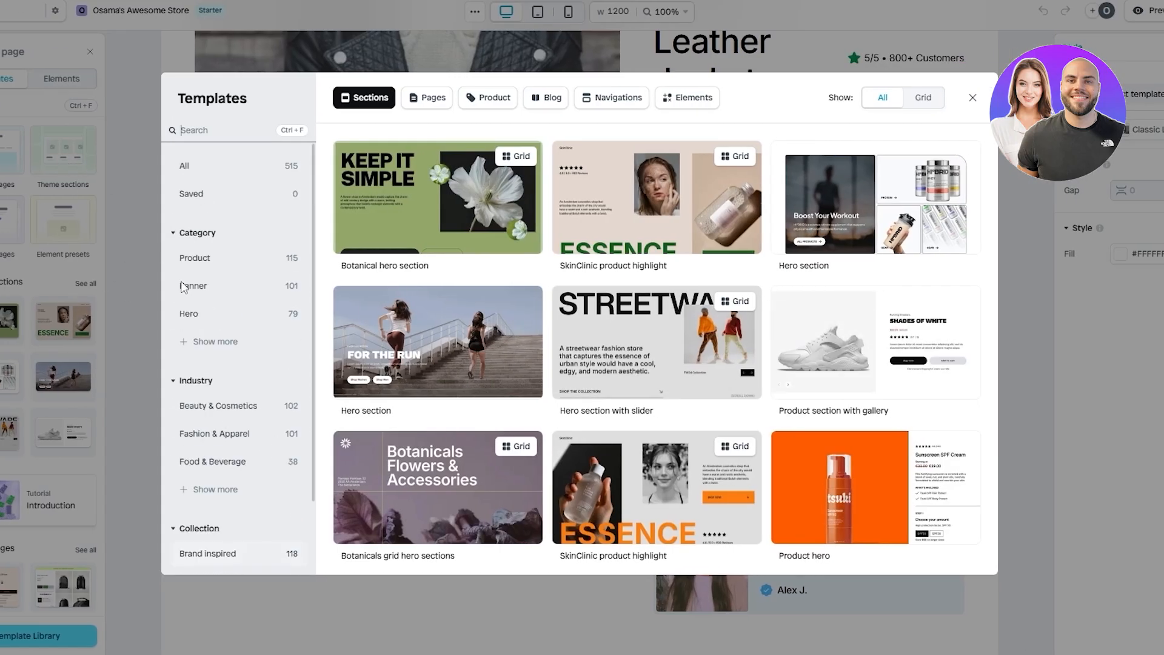
pyautogui.click(193, 342)
pyautogui.scroll(-1, 201, 349)
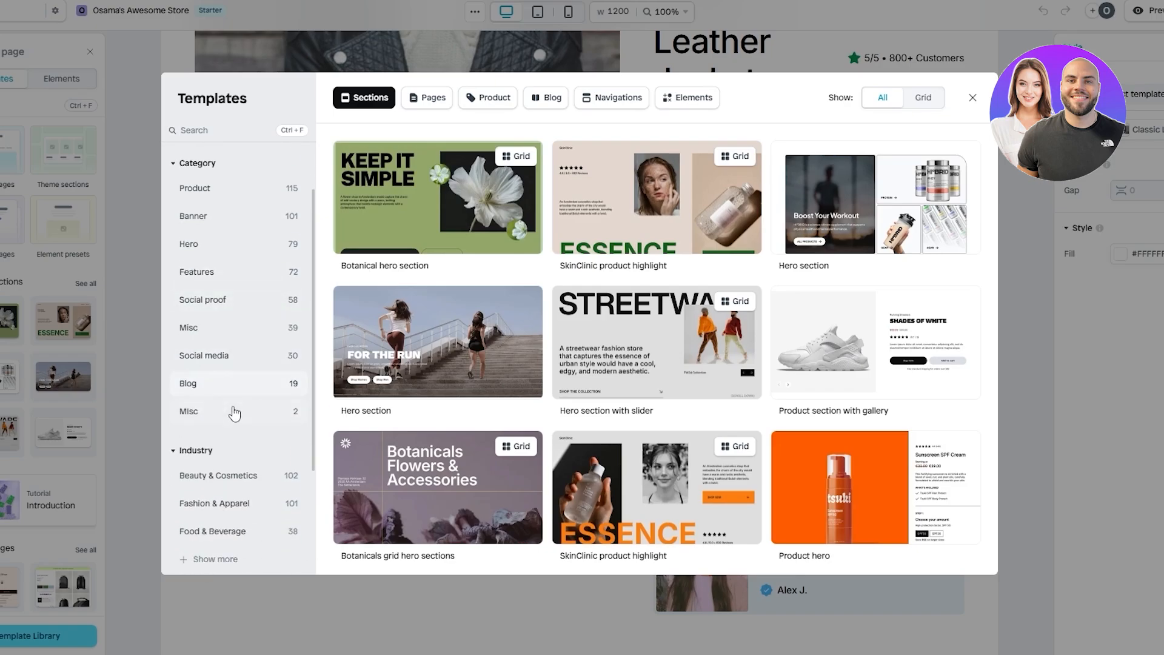
pyautogui.click(226, 333)
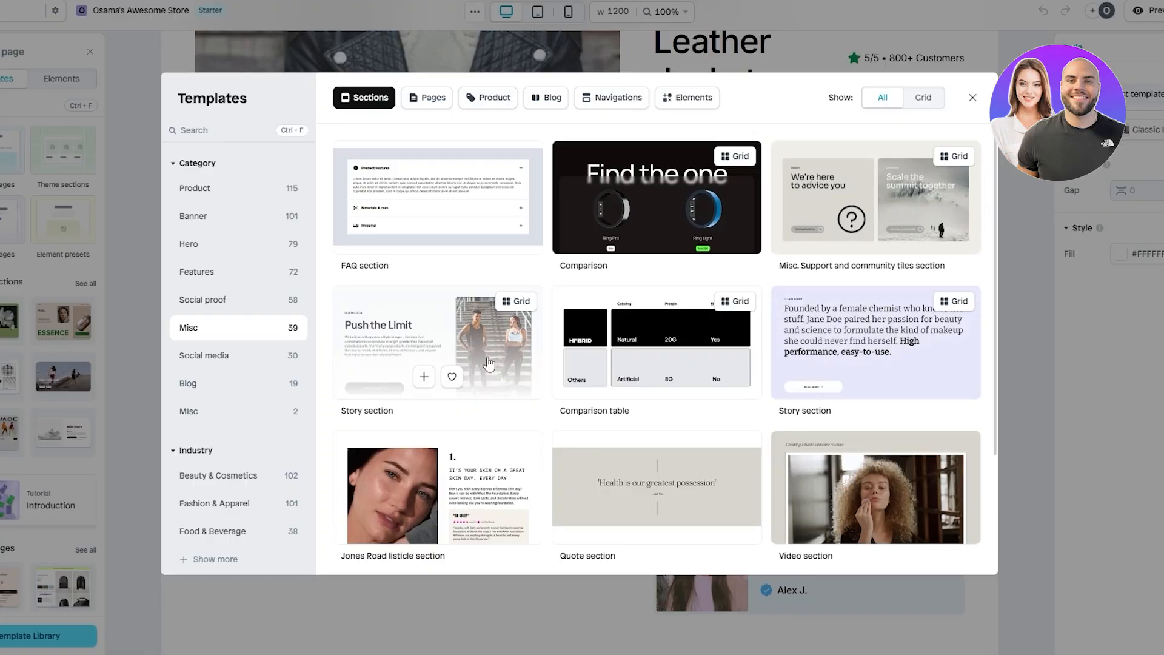
pyautogui.scroll(-4, 489, 363)
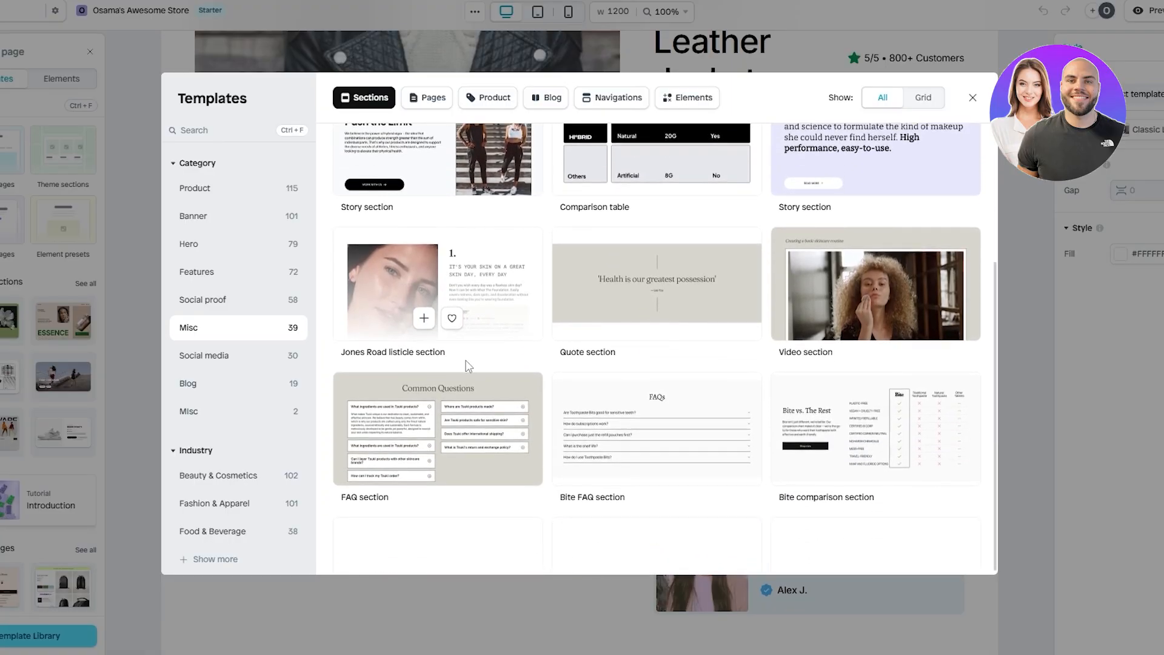
pyautogui.scroll(-3, 639, 376)
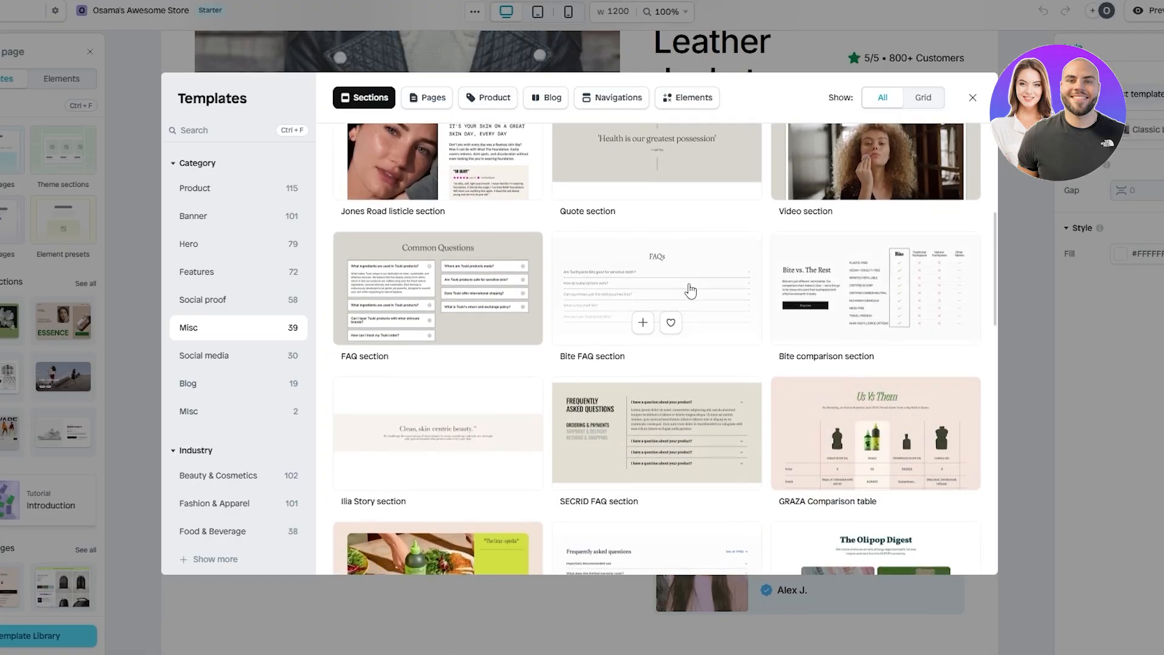
pyautogui.scroll(-8, 690, 291)
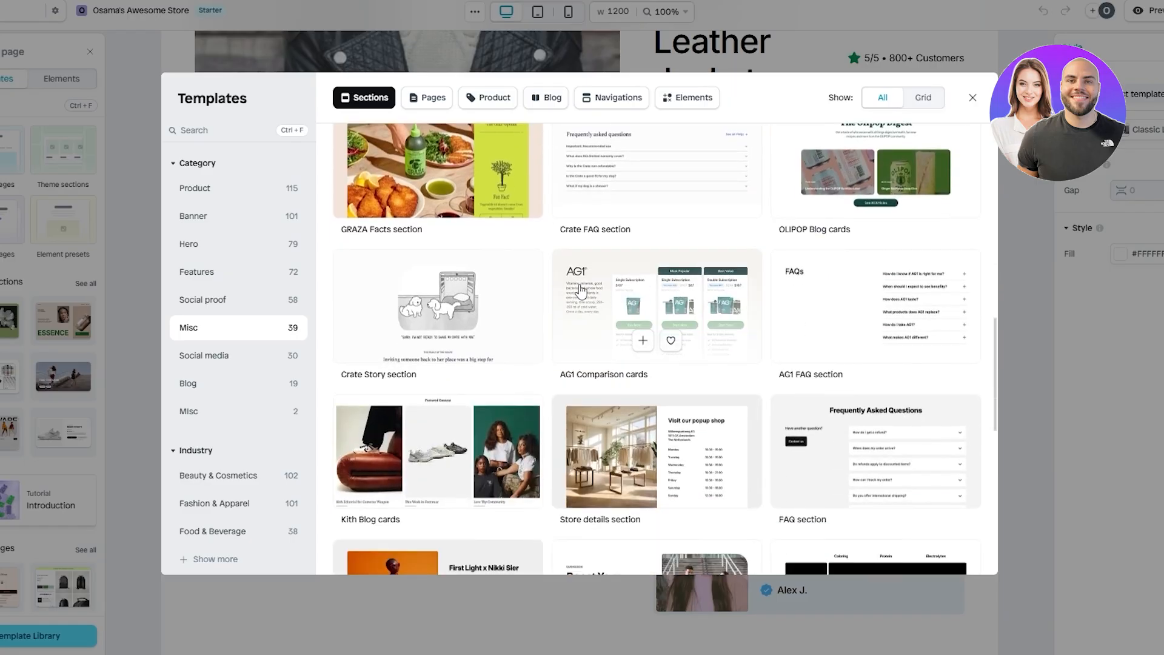
pyautogui.scroll(-5, 548, 325)
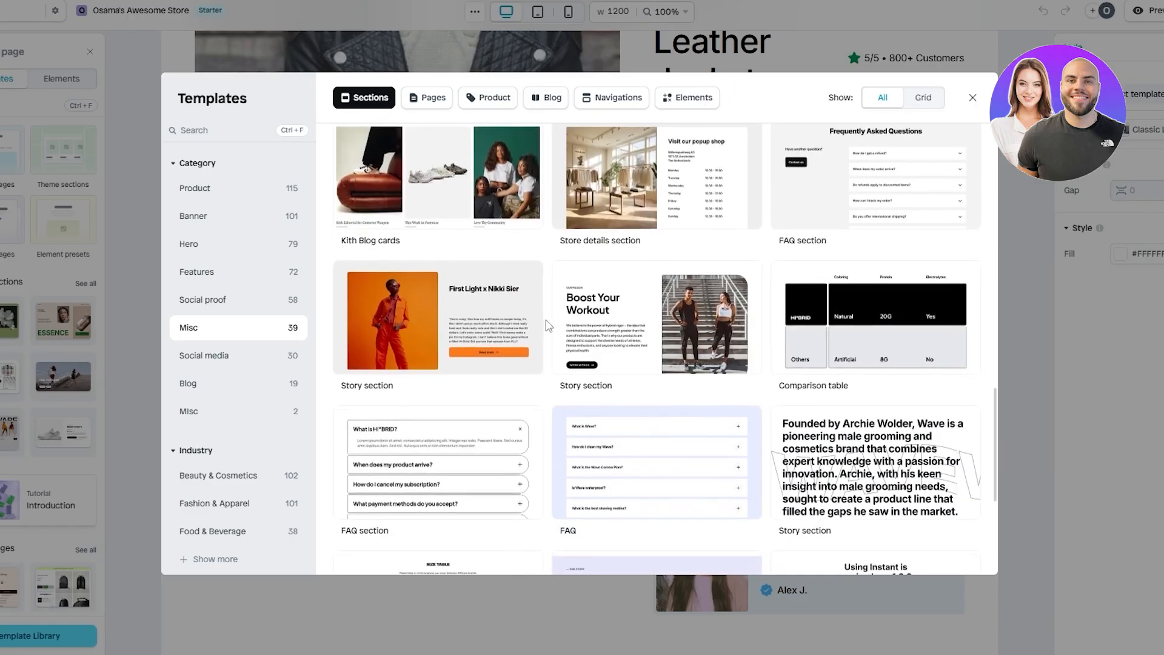
pyautogui.scroll(-1, 207, 379)
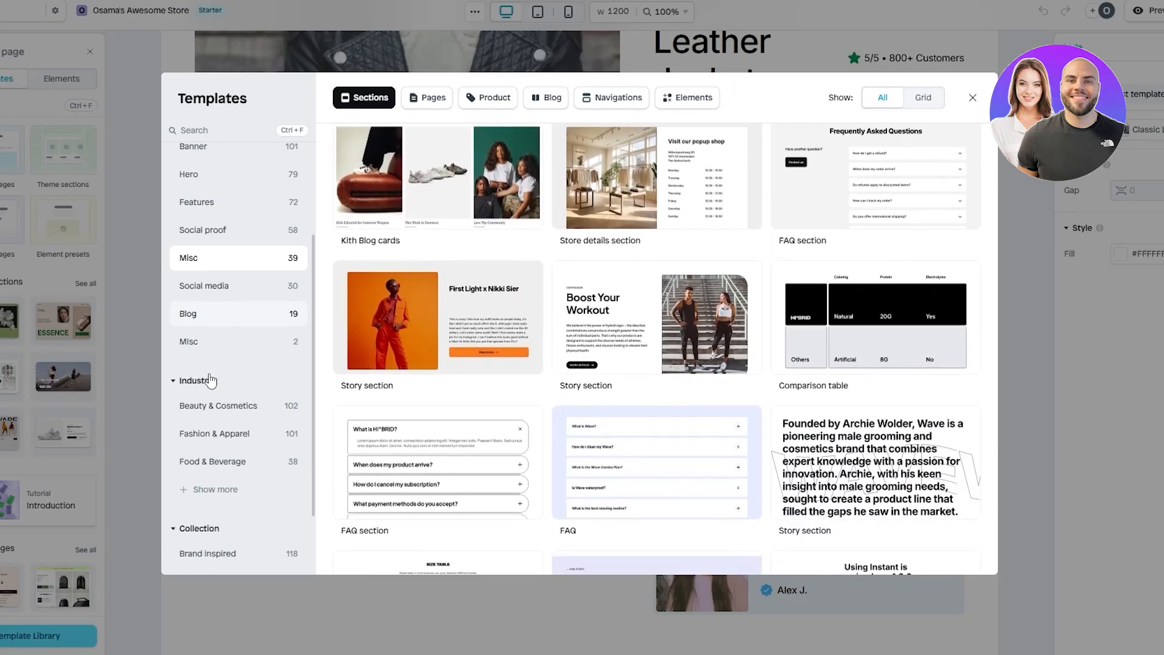
# Step: View the second, smaller Misc category and look over the library's other filters
pyautogui.click(219, 345)
pyautogui.scroll(-1, 254, 346)
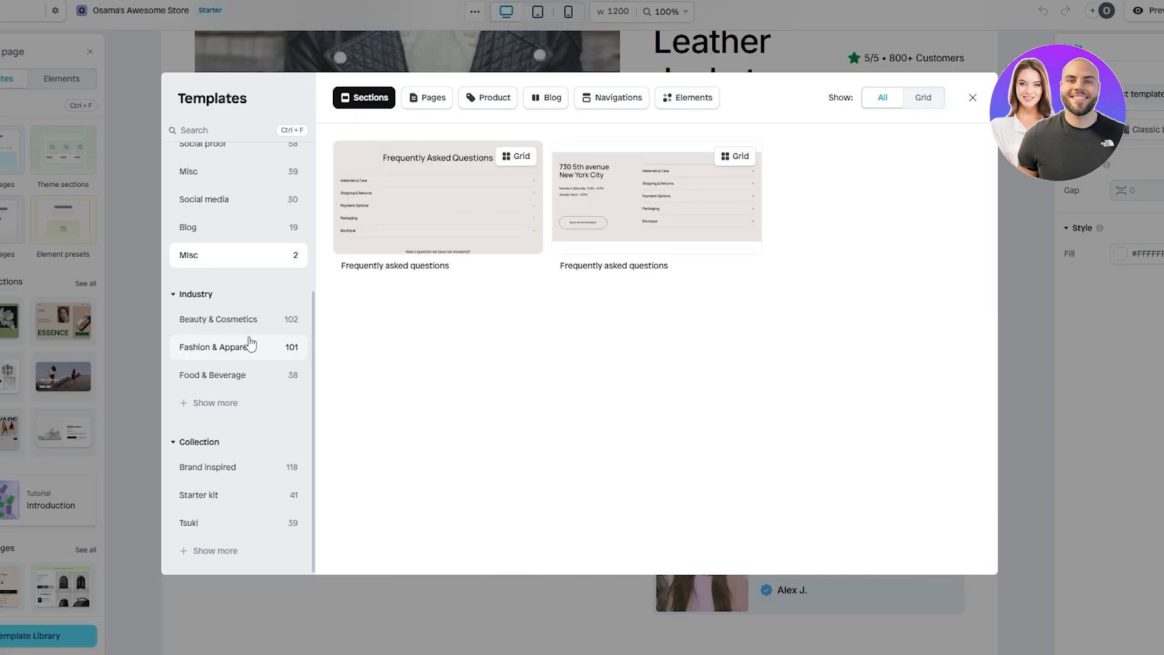
pyautogui.scroll(3, 224, 268)
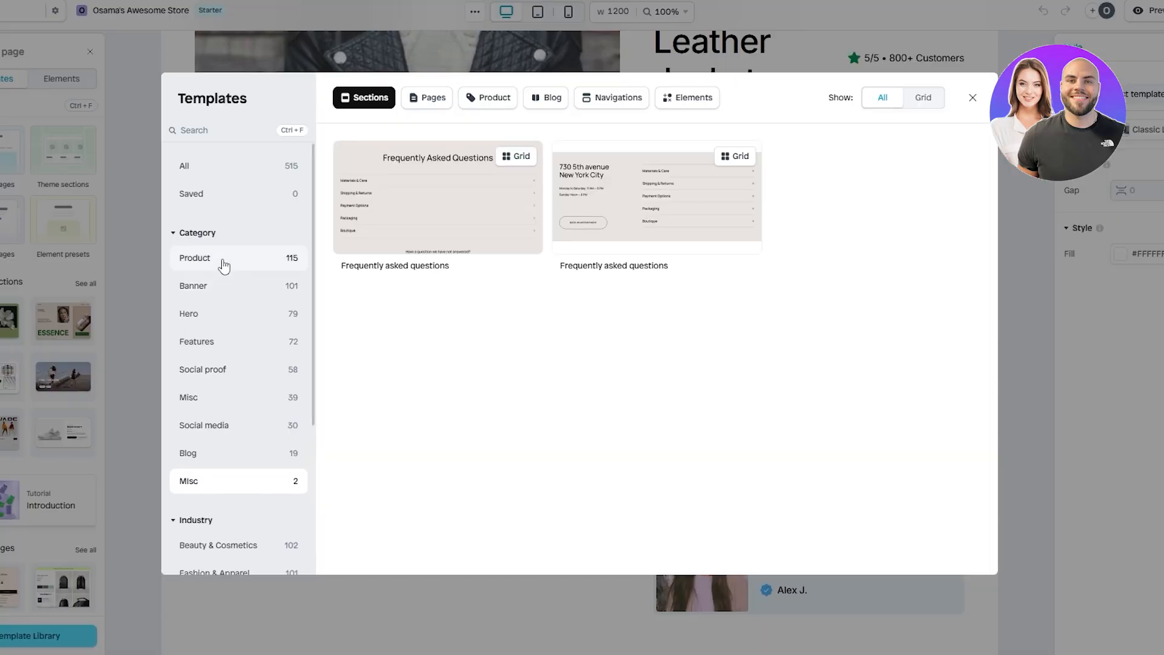
# Step: Switch to the Shopify checkout editor and review the checkout form preview from contact details to payment, along with its settings
pyautogui.click(310, 42)
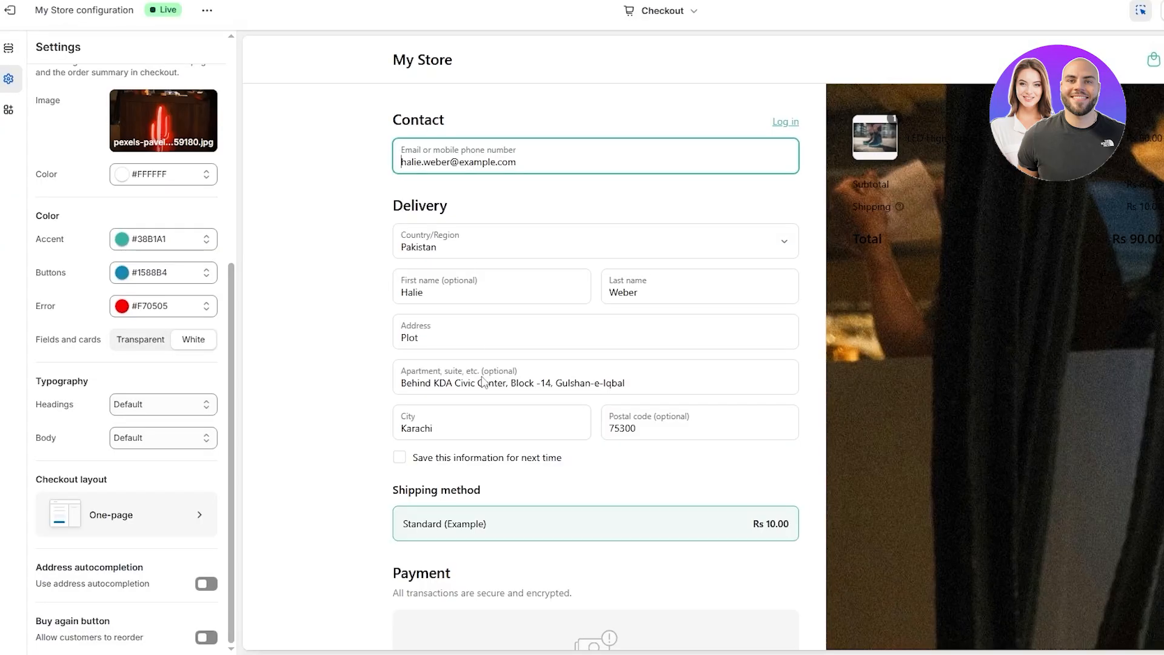
pyautogui.scroll(-5, 329, 419)
pyautogui.scroll(5, 673, 185)
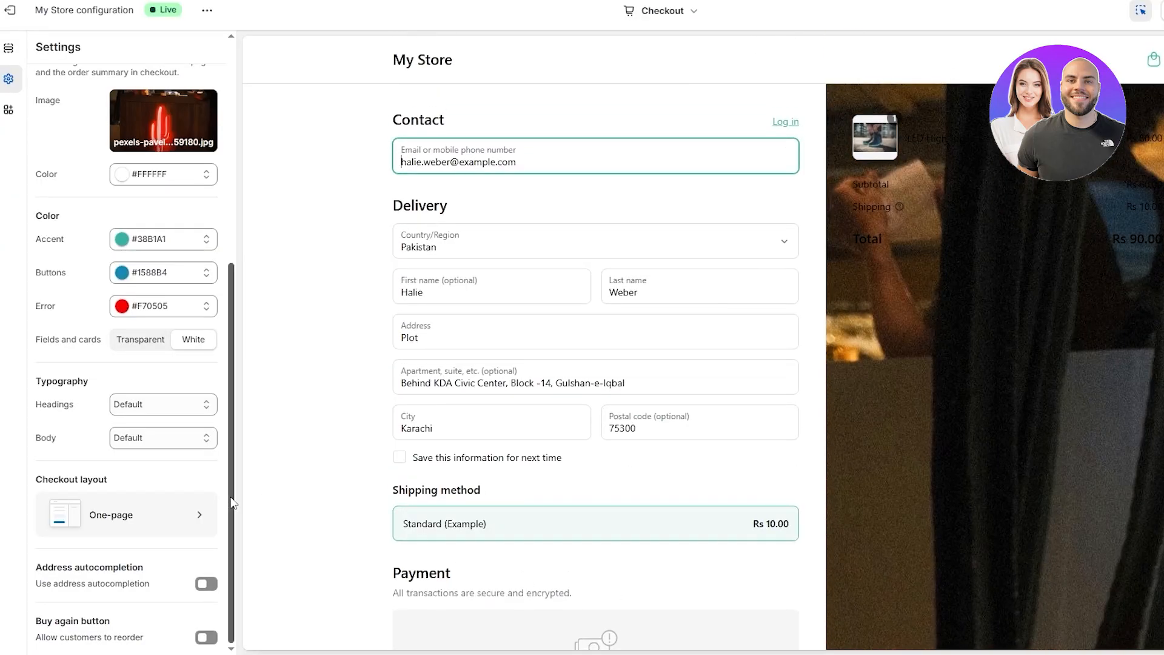
pyautogui.scroll(-3, 288, 367)
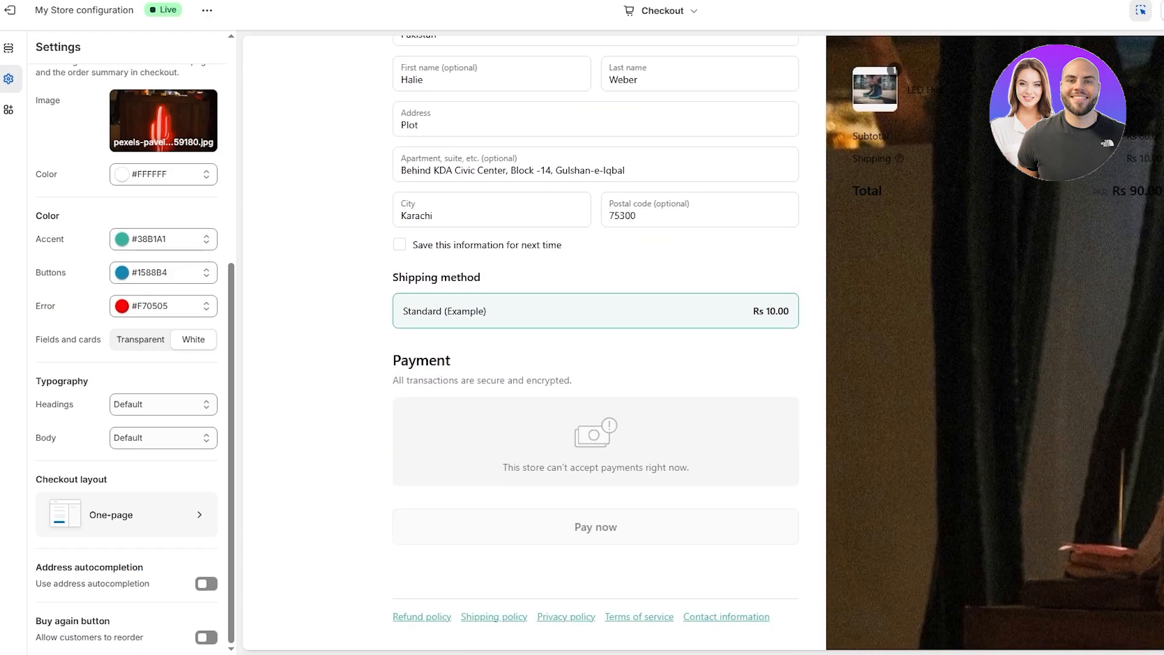
pyautogui.scroll(2, 159, 344)
pyautogui.scroll(3, 247, 161)
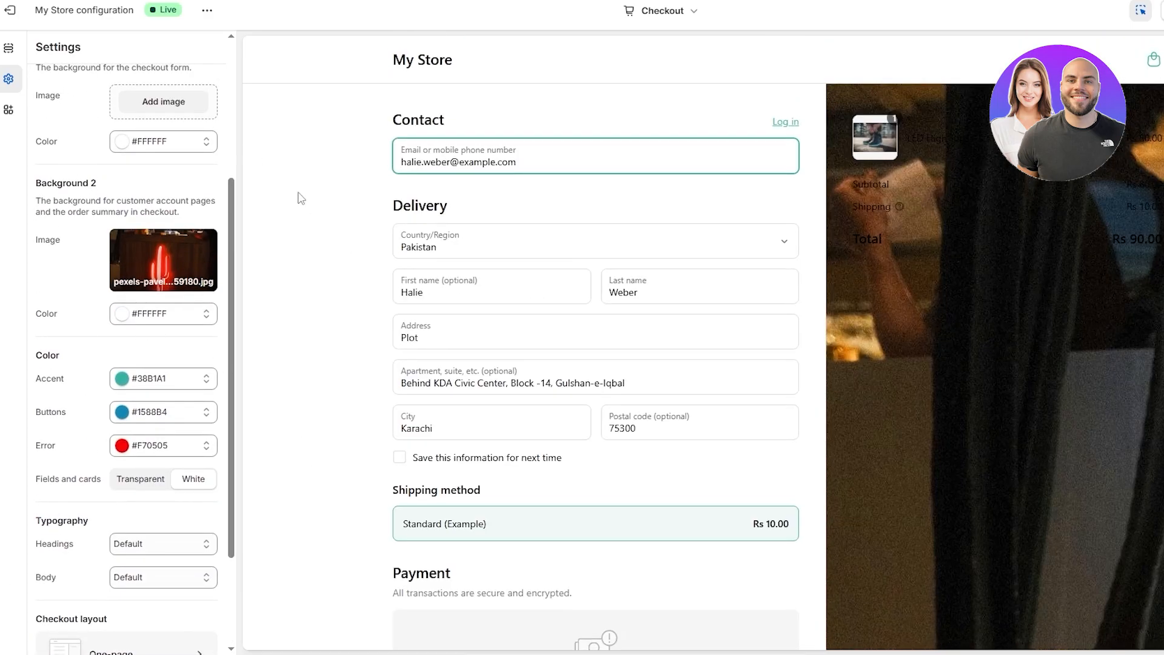
# Step: Read the note about app blocks in the checkout's sections and follow its link to the branding settings
pyautogui.click(9, 48)
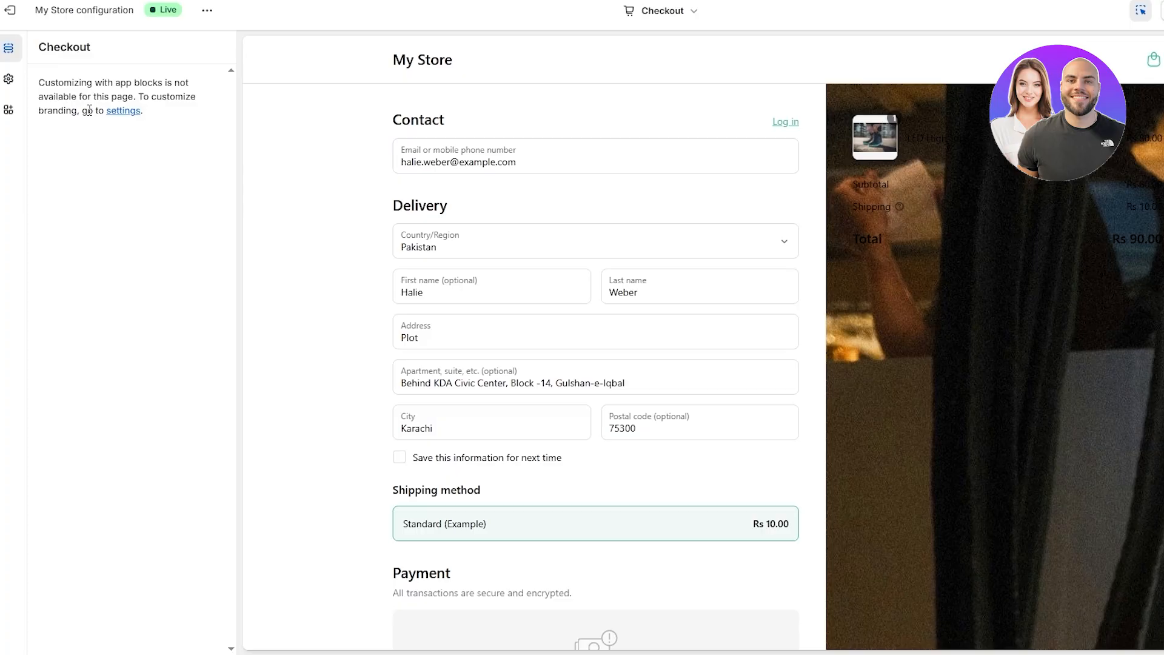
pyautogui.moveTo(64, 86); pyautogui.dragTo(162, 83)
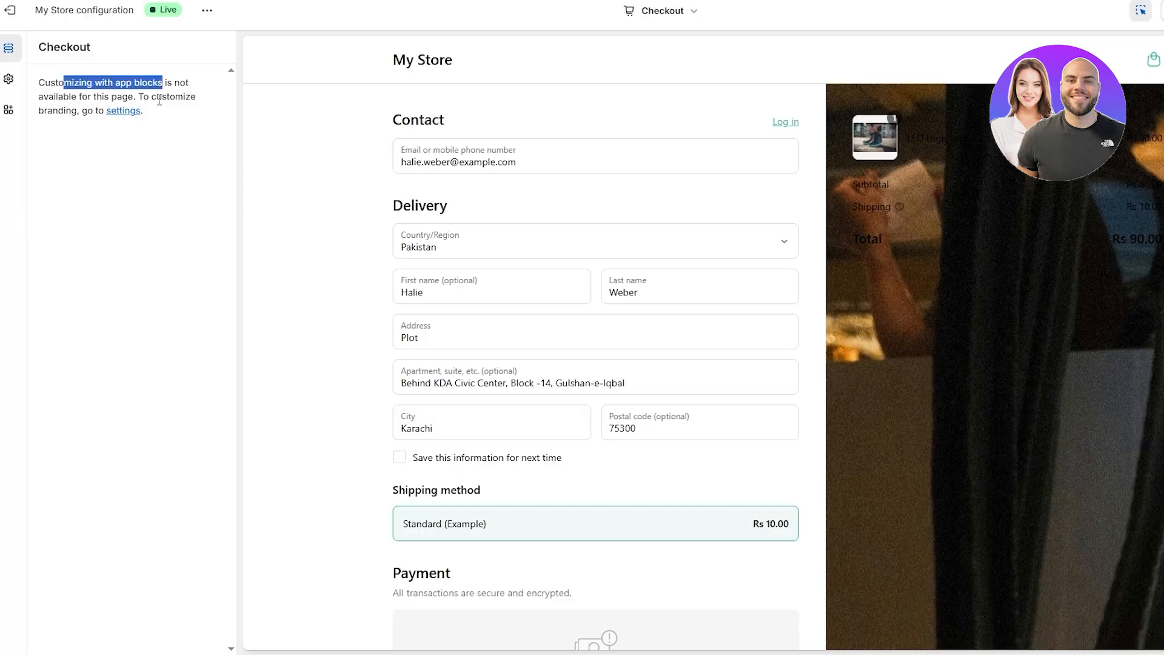
pyautogui.click(127, 113)
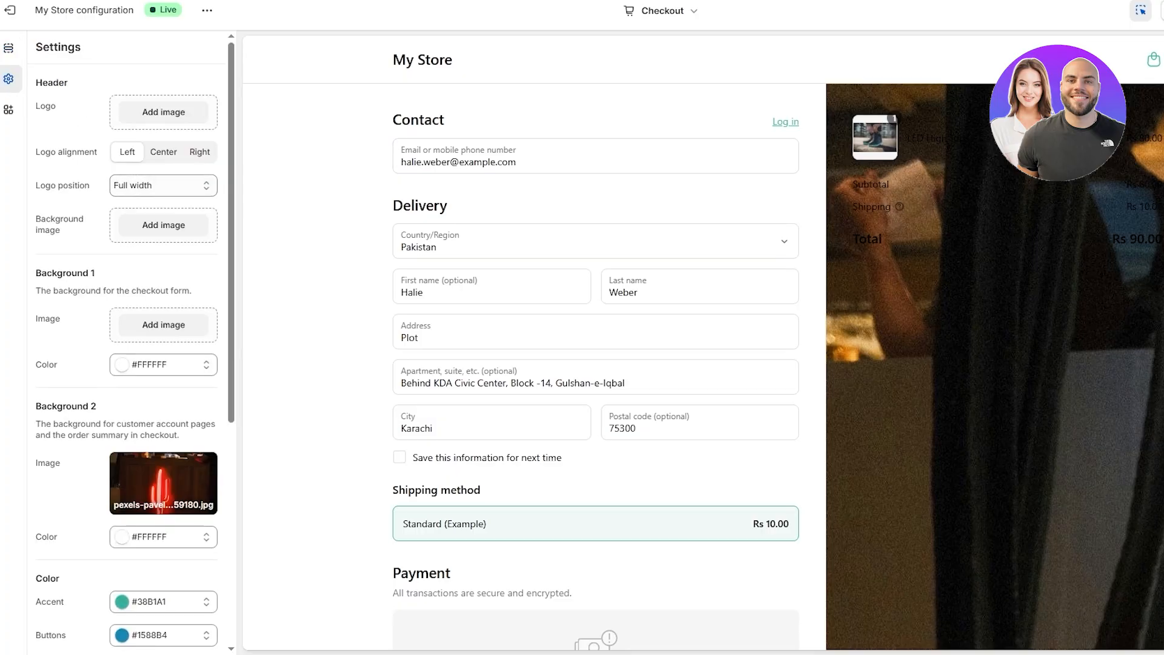
# Step: Search the checkout editor's apps for "check out"
pyautogui.click(10, 112)
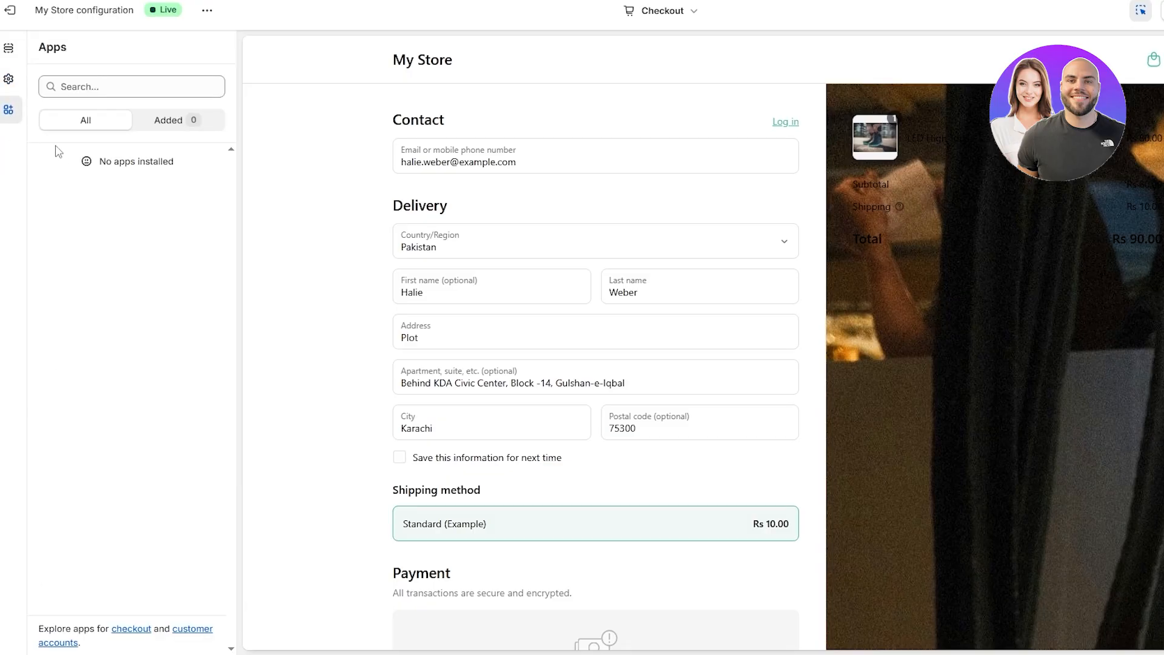
pyautogui.click(73, 91)
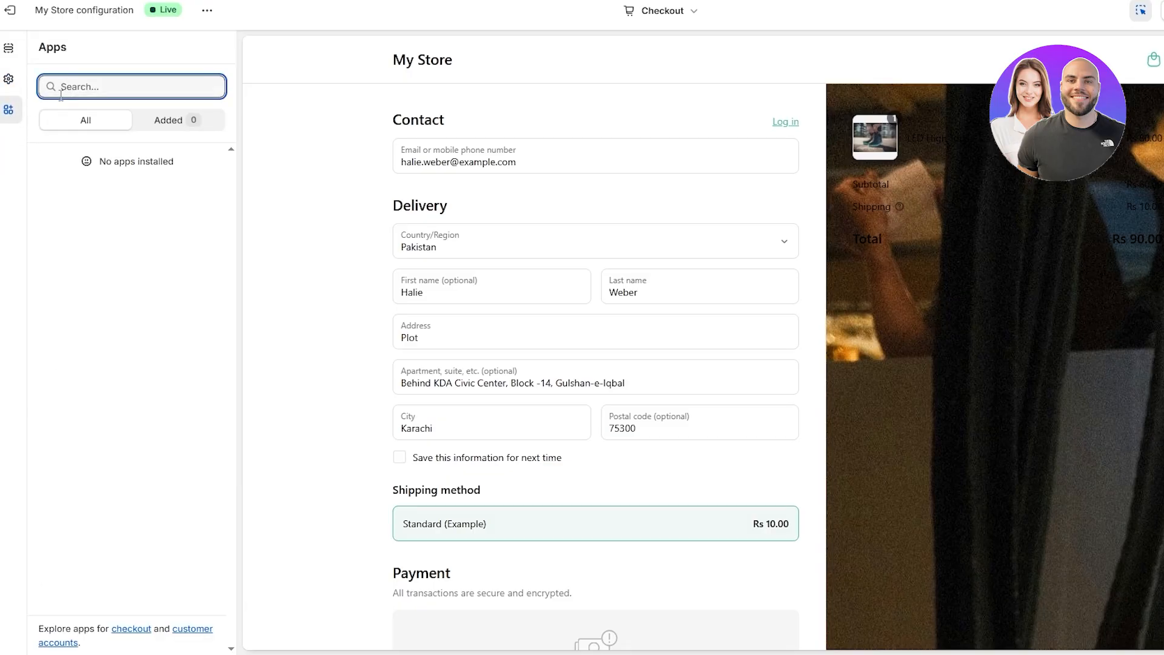
pyautogui.write('check out')
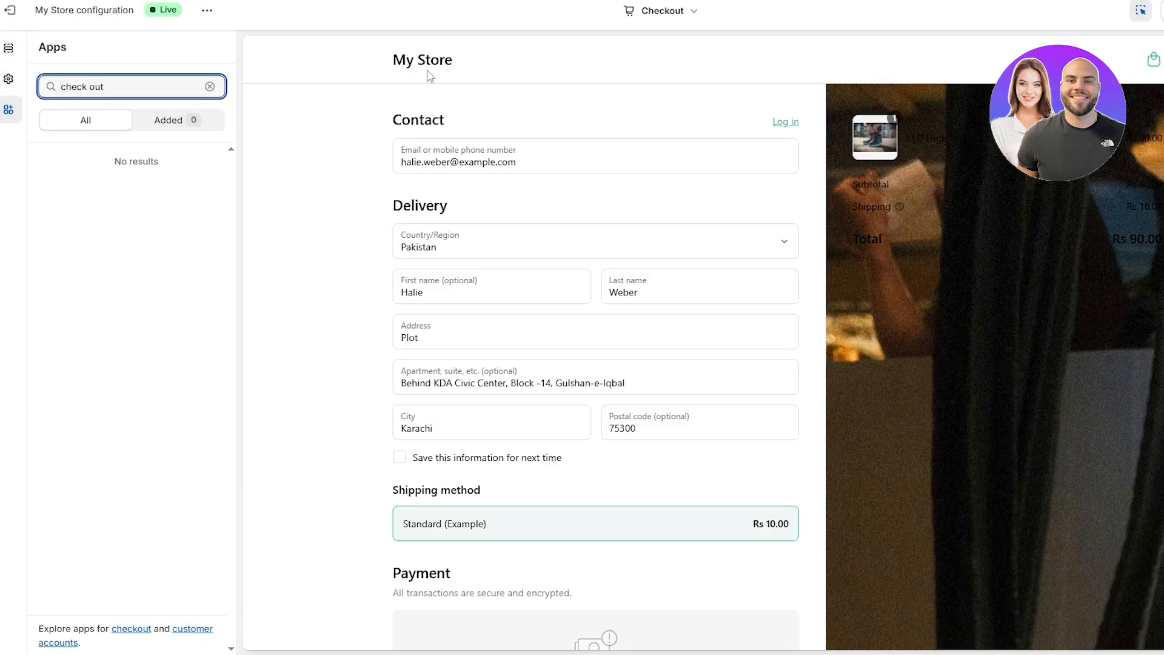
# Step: Leave the checkout editor without saving the changes and return to the Shopify admin home page
pyautogui.click(10, 10)
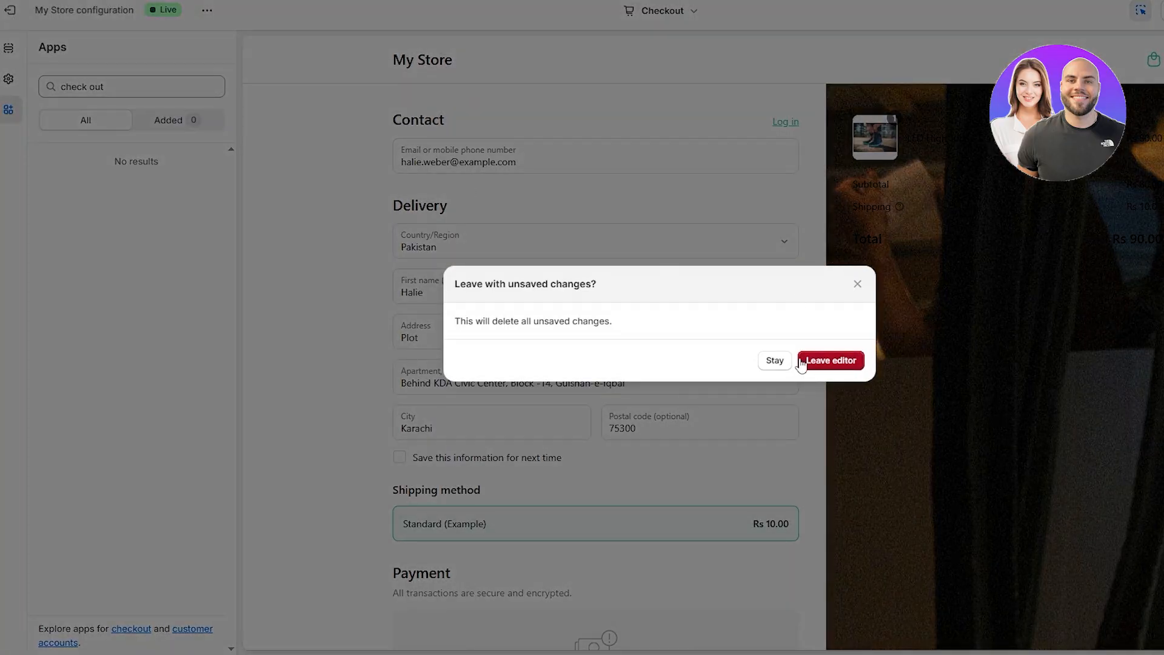
pyautogui.click(801, 364)
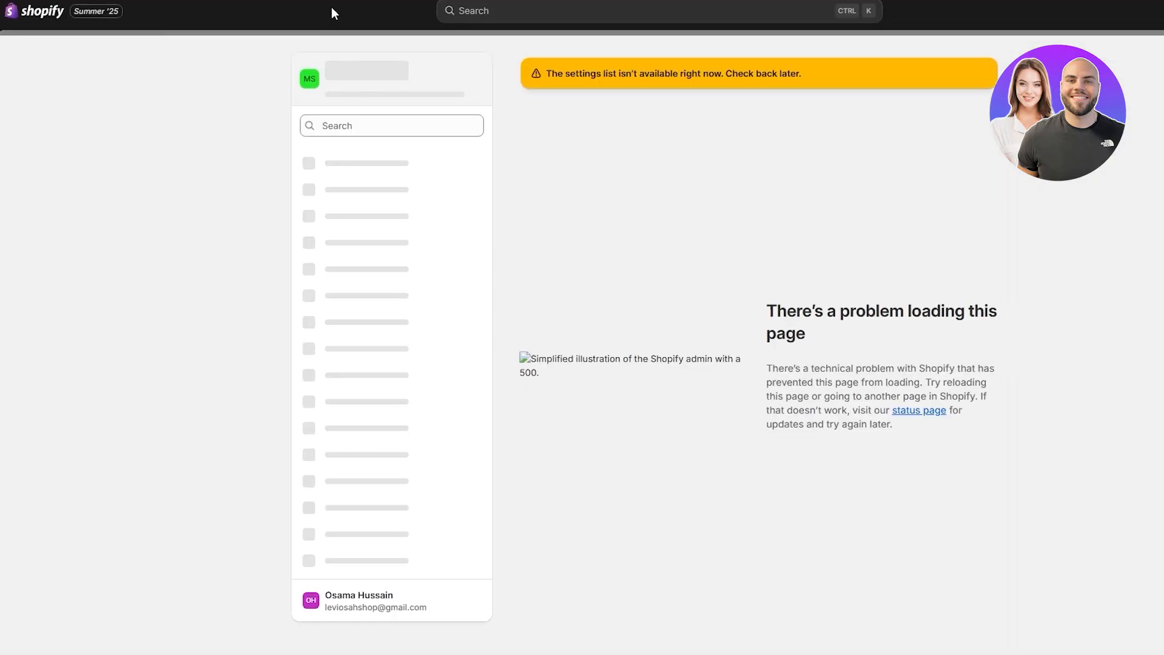
pyautogui.click(1011, 62)
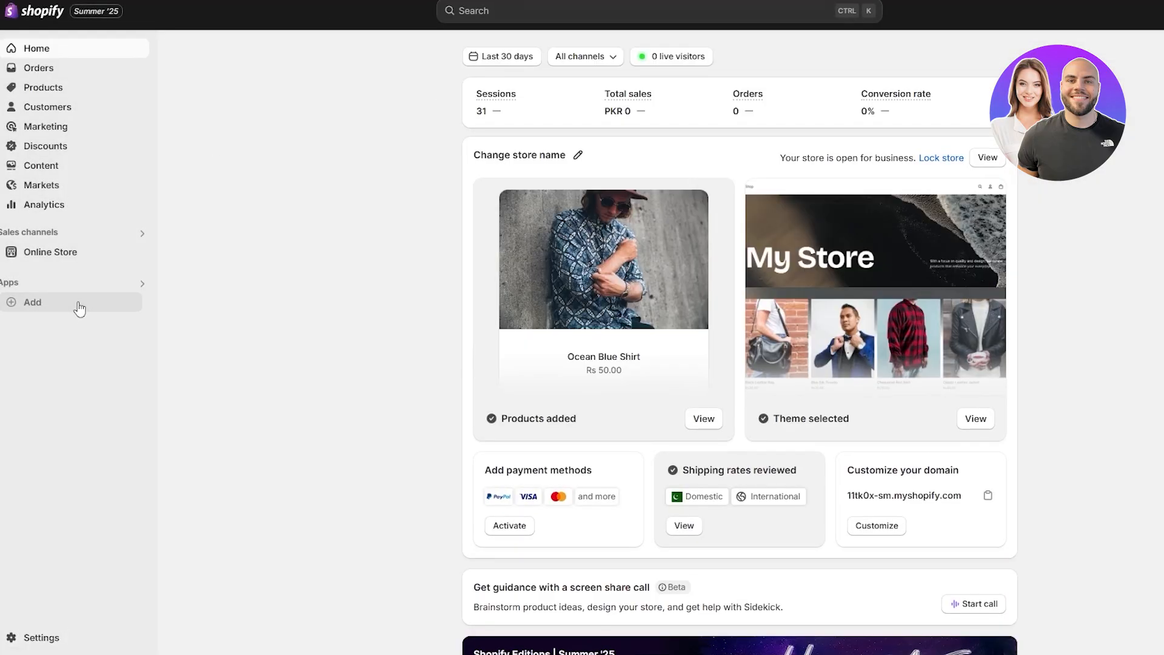
# Step: Find "checkout" apps in the Shopify App Store and review the Checkout Plus listing's description and details
pyautogui.click(79, 309)
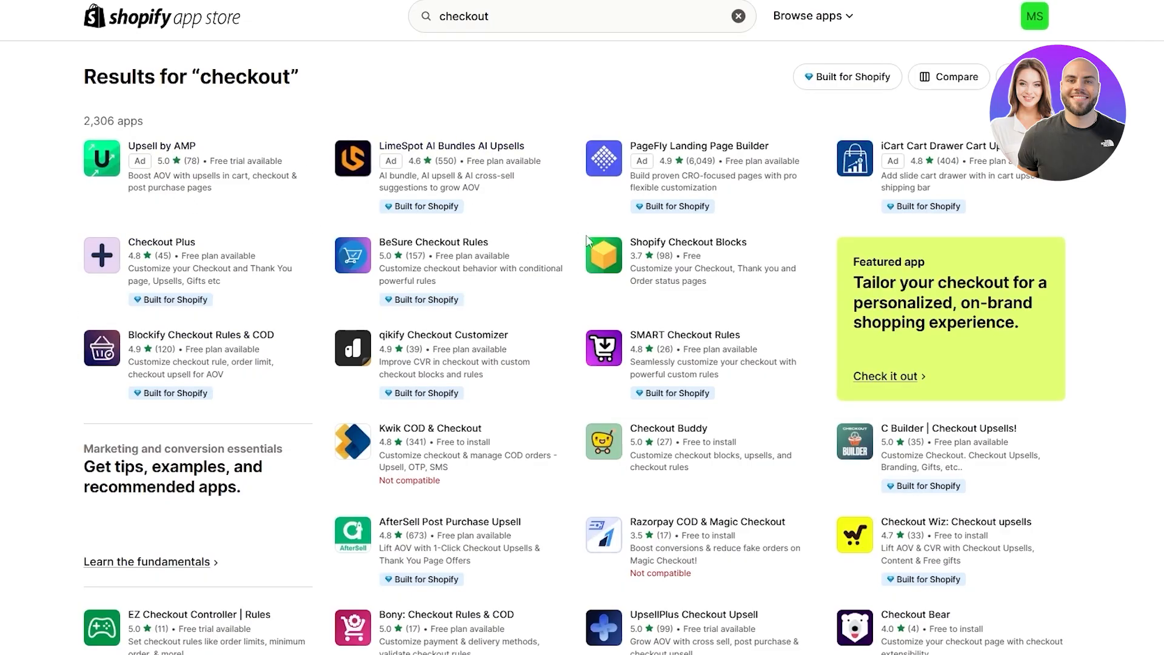
pyautogui.click(191, 286)
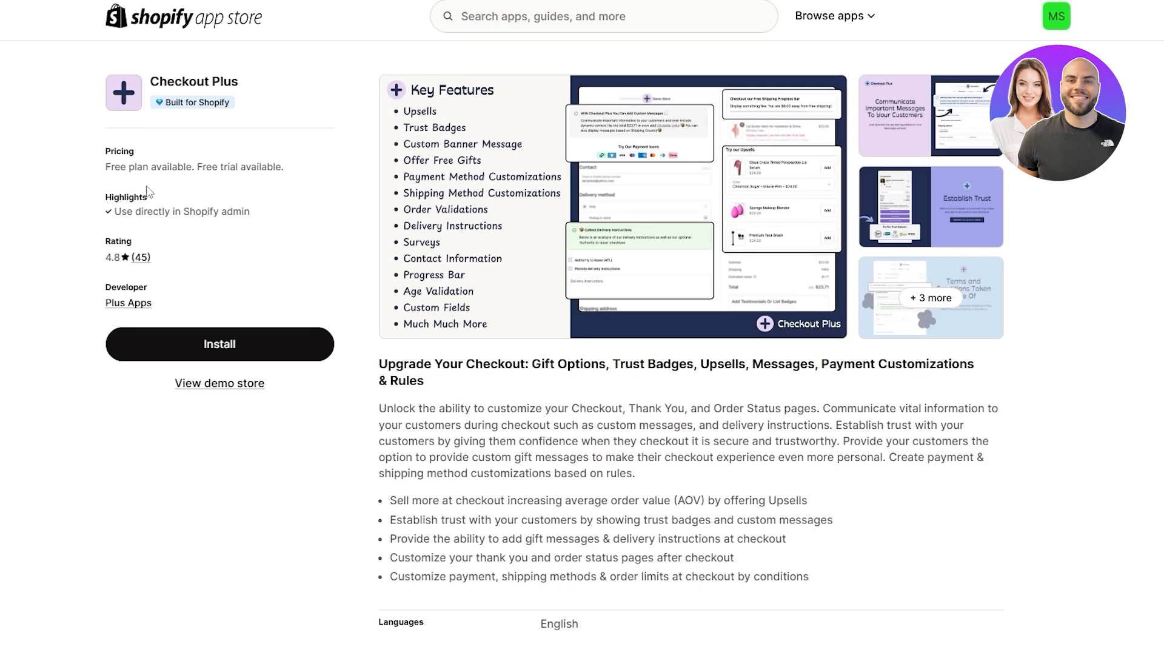
pyautogui.scroll(-3, 407, 437)
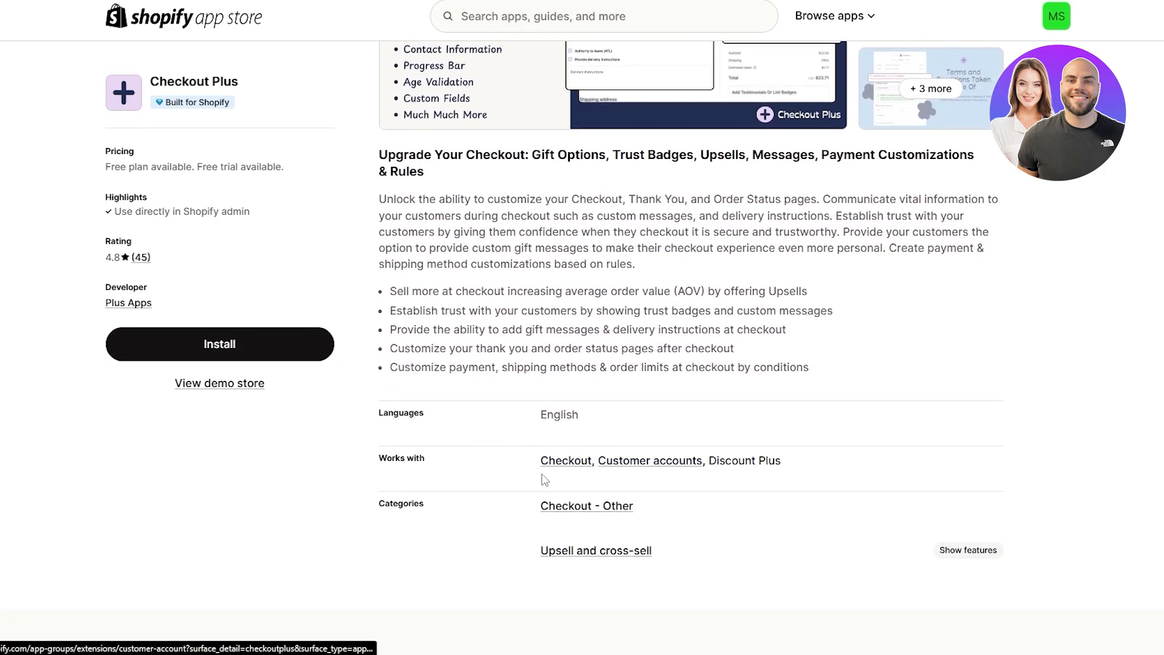
# Step: Examine the Checkout Plus feature list, covering gift messages, thank you and order status pages, and payment and shipping customization
pyautogui.scroll(2, 657, 495)
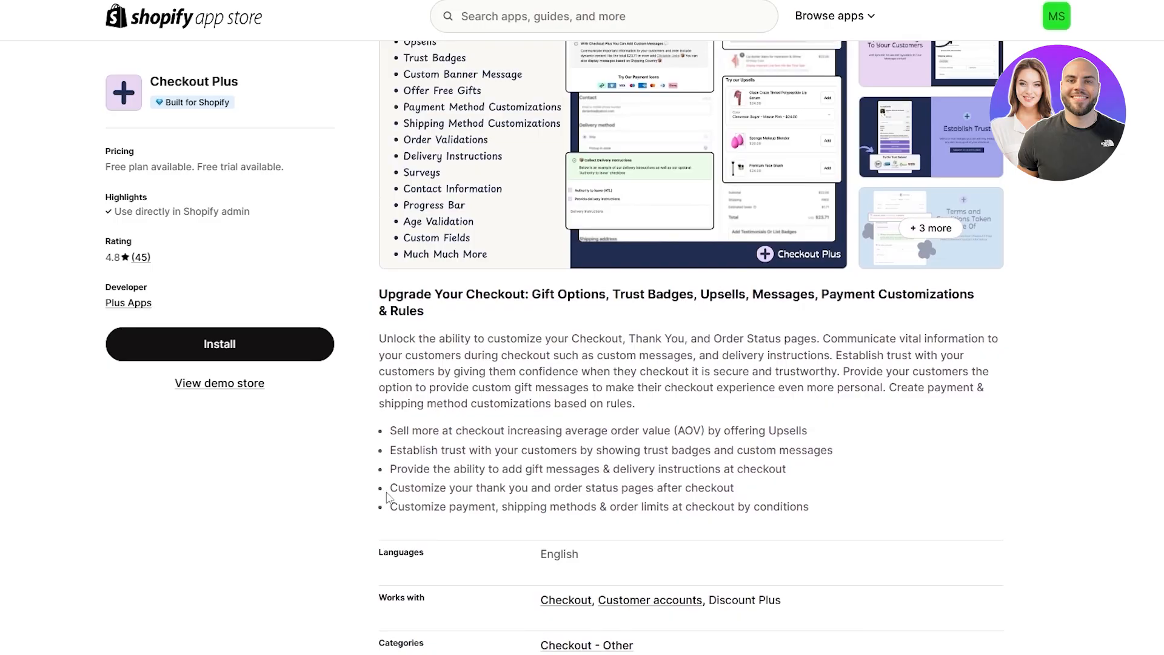
pyautogui.moveTo(387, 495); pyautogui.dragTo(717, 488)
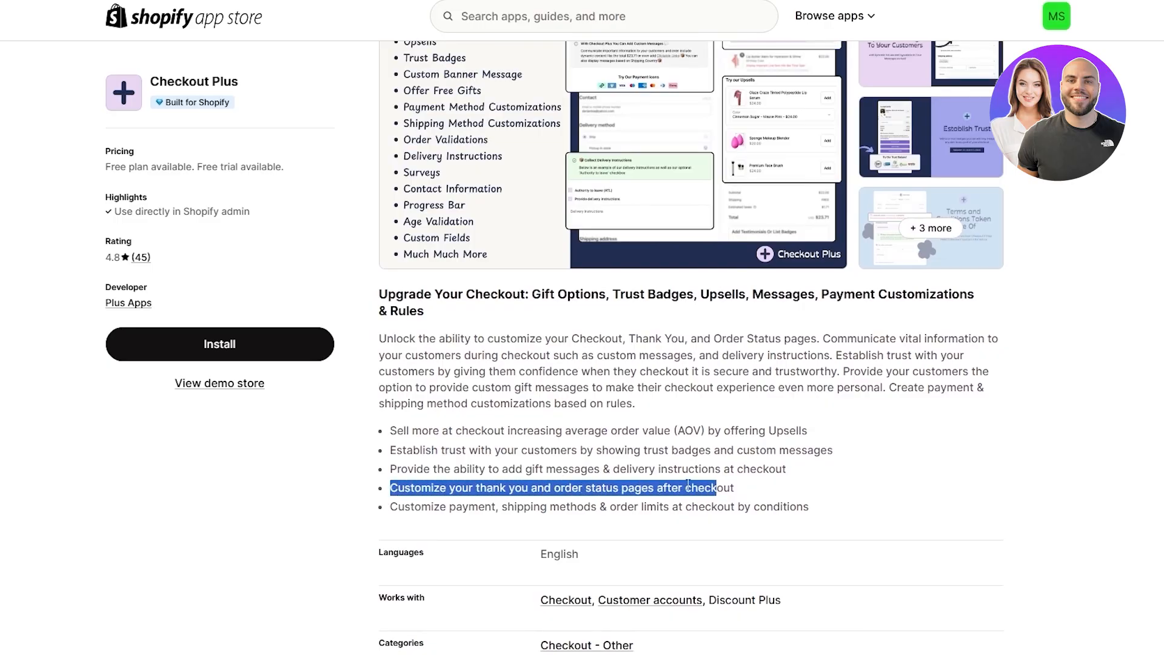
pyautogui.moveTo(397, 470); pyautogui.dragTo(773, 471)
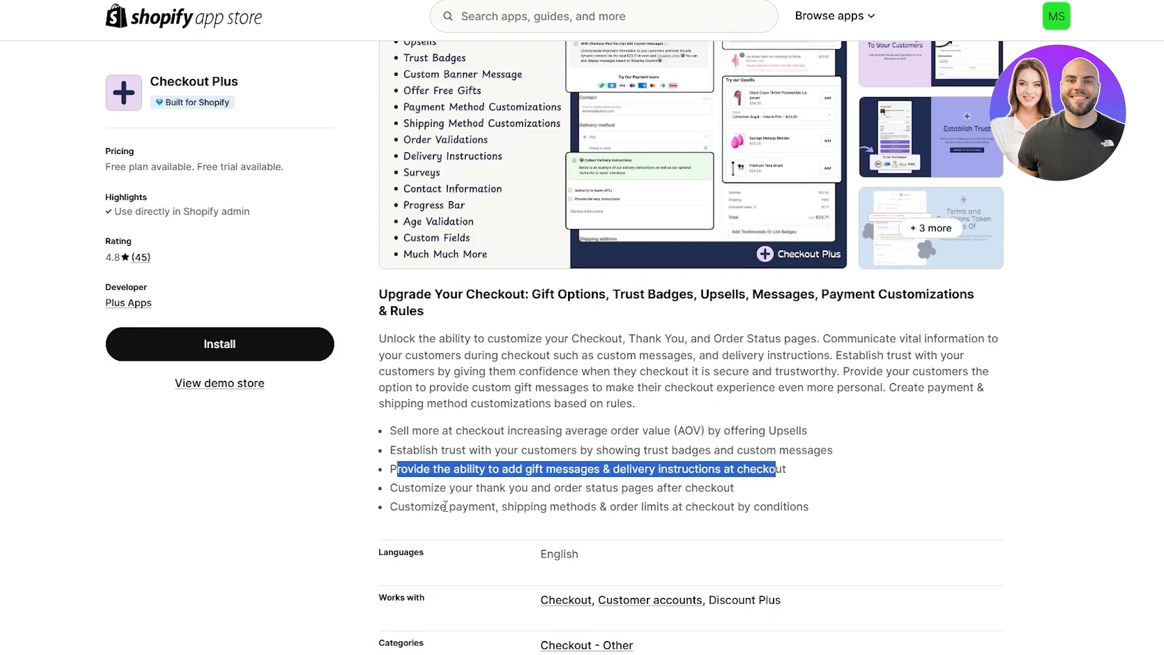
pyautogui.moveTo(422, 507); pyautogui.dragTo(854, 510)
pyautogui.click(832, 510)
pyautogui.scroll(1, 824, 500)
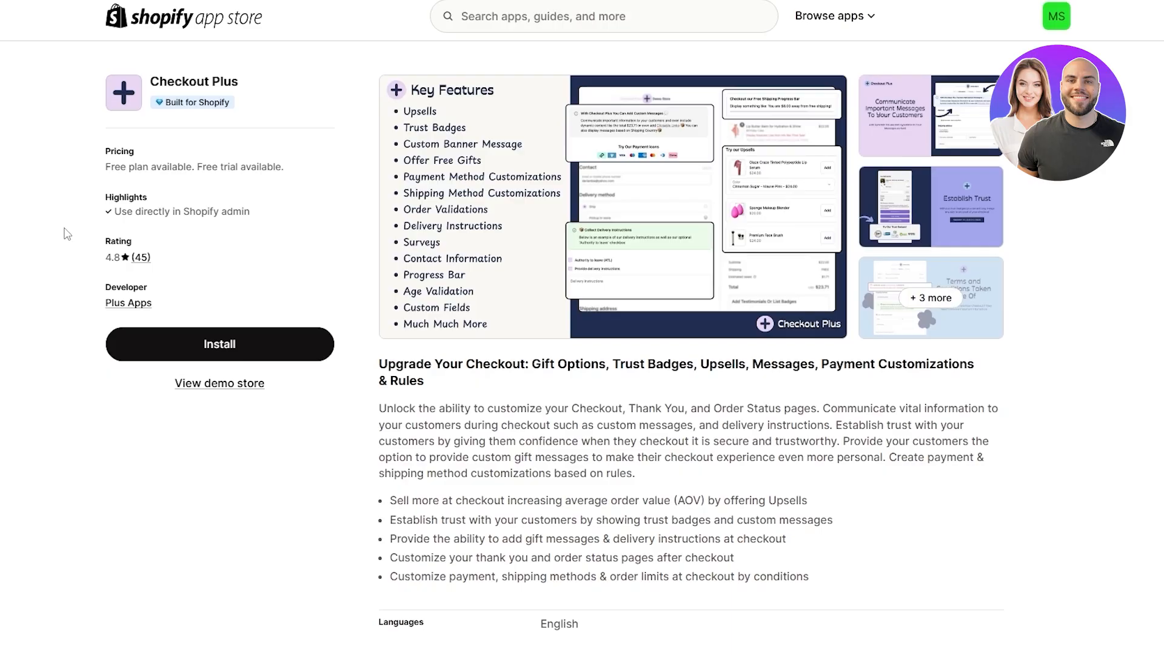
# Step: Switch to the qikify Checkout Customizer listing and review its description, supported integrations and Custom Fields preview image
pyautogui.hotkey('alt', 'Left')
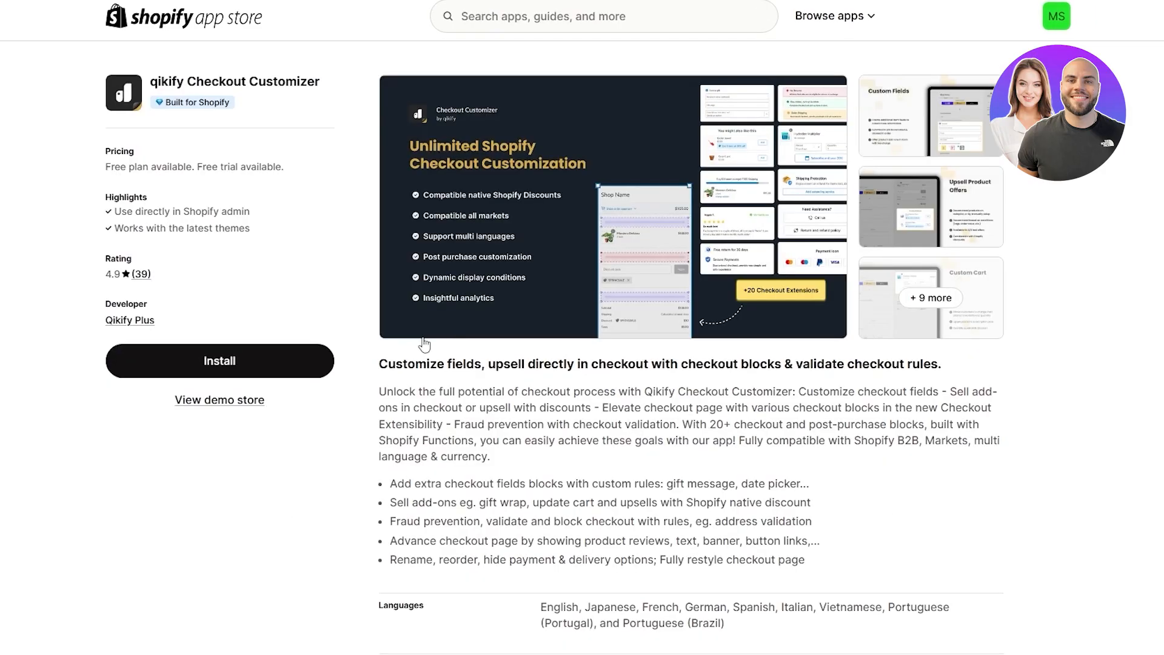
pyautogui.scroll(-4, 433, 364)
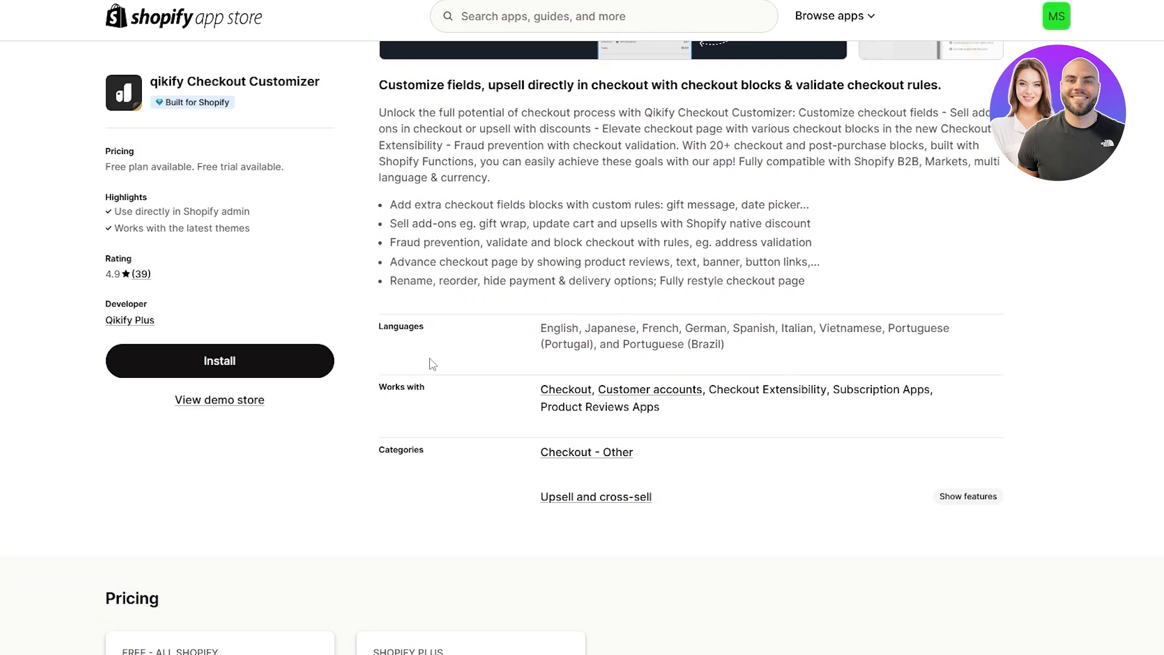
pyautogui.scroll(4, 435, 365)
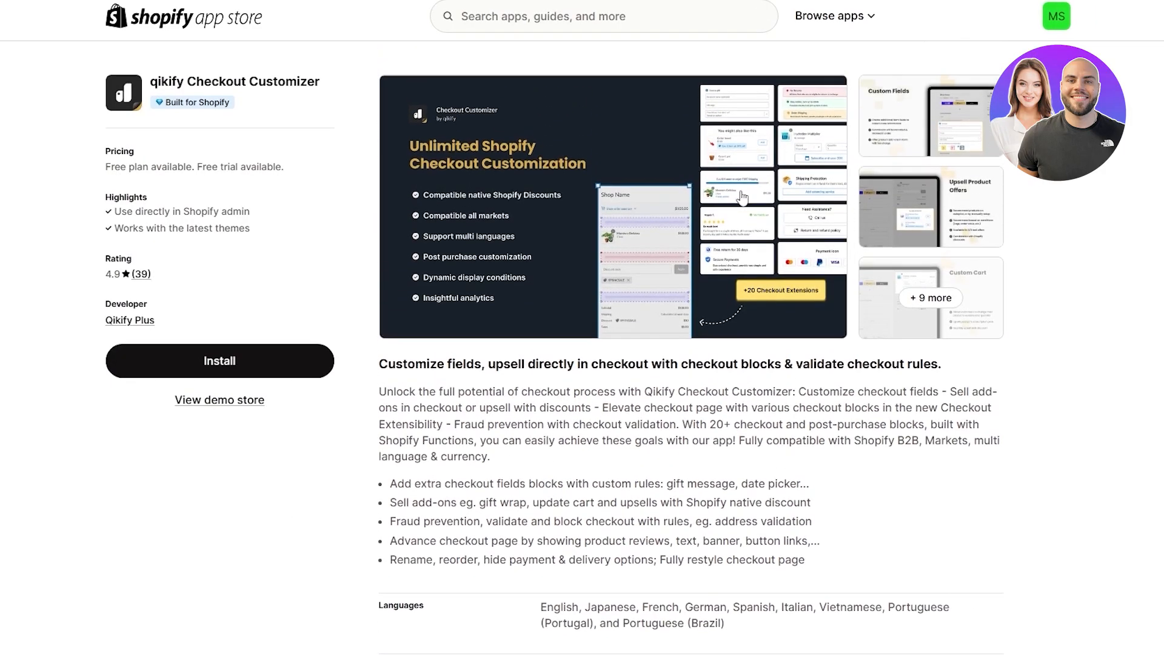
pyautogui.click(912, 151)
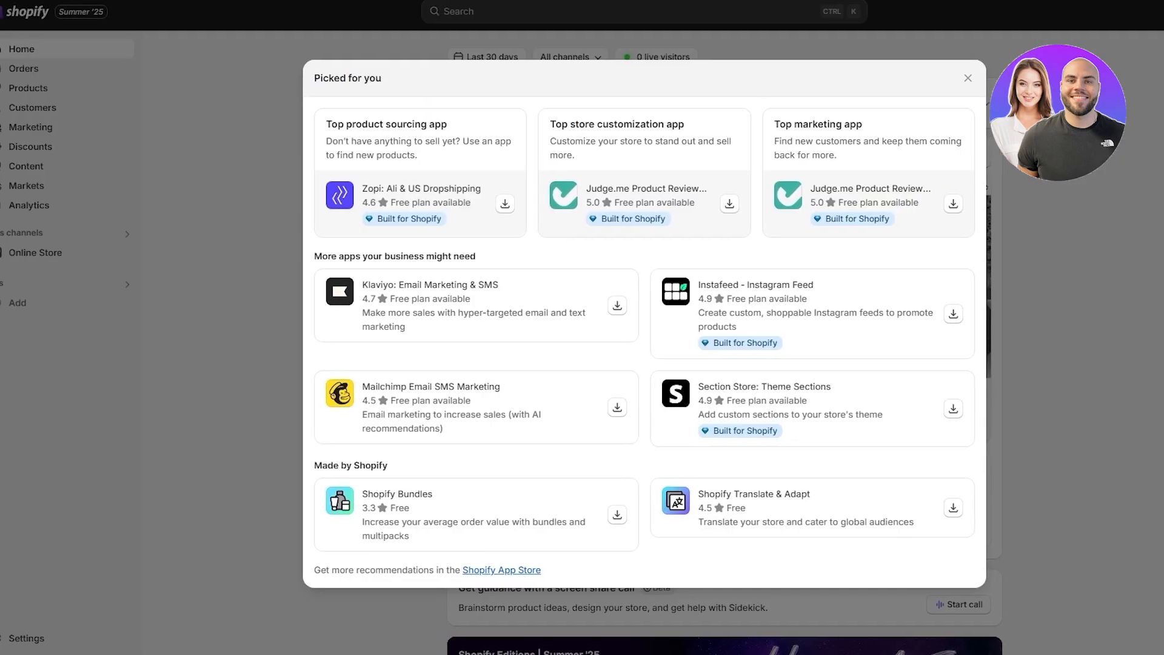
# Step: Dismiss the Picked for you app recommendations in the Shopify admin to get back to the home page
pyautogui.click(243, 103)
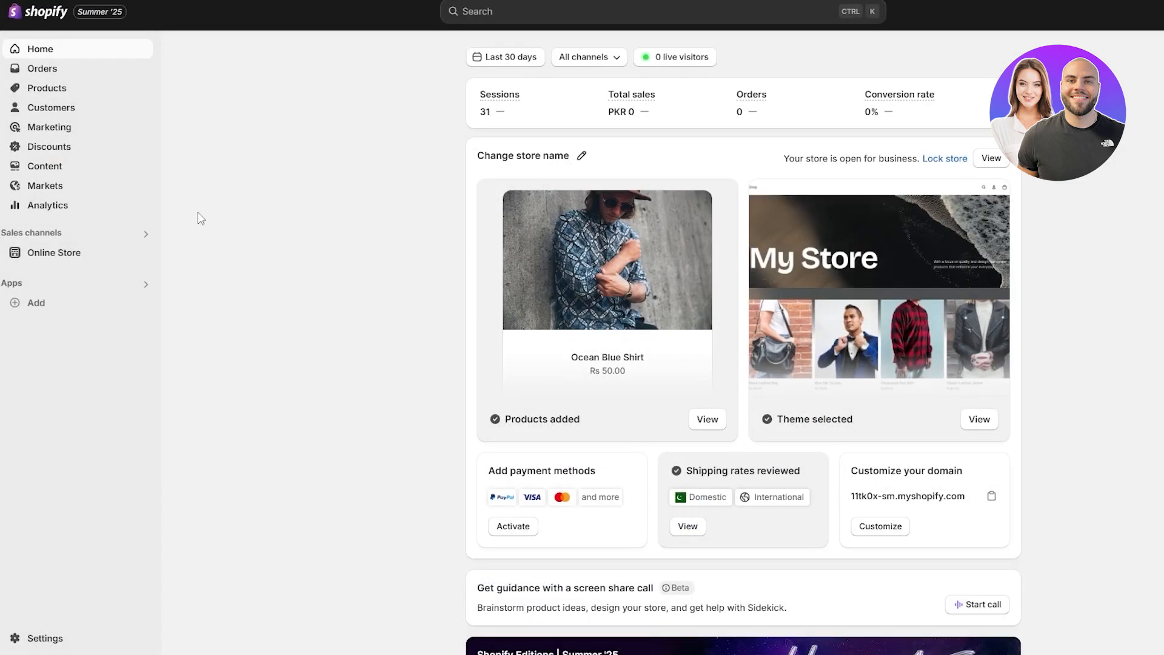